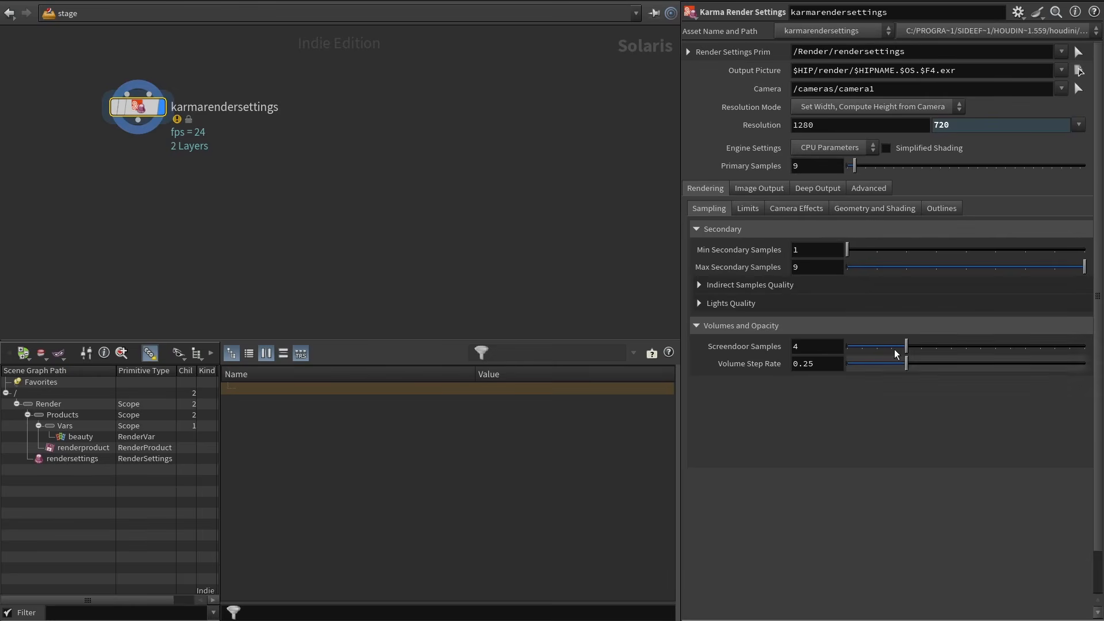
# Examine the image output AOV settings and the scene graph attributes of the rendersettings, renderproduct and beauty prims.
pyautogui.click(759, 188)
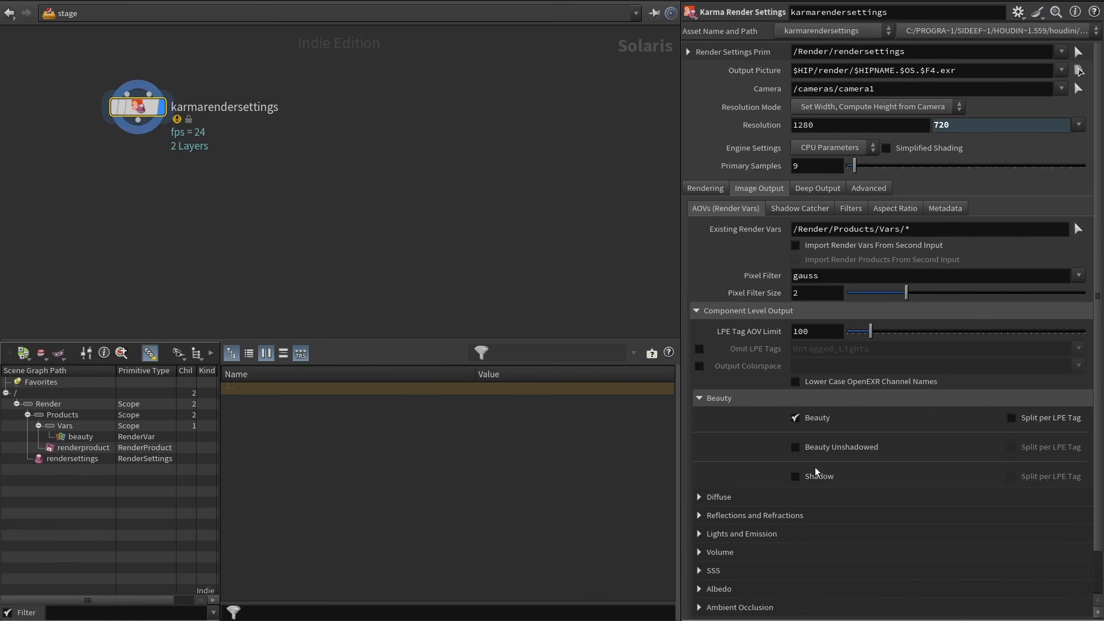
pyautogui.click(88, 459)
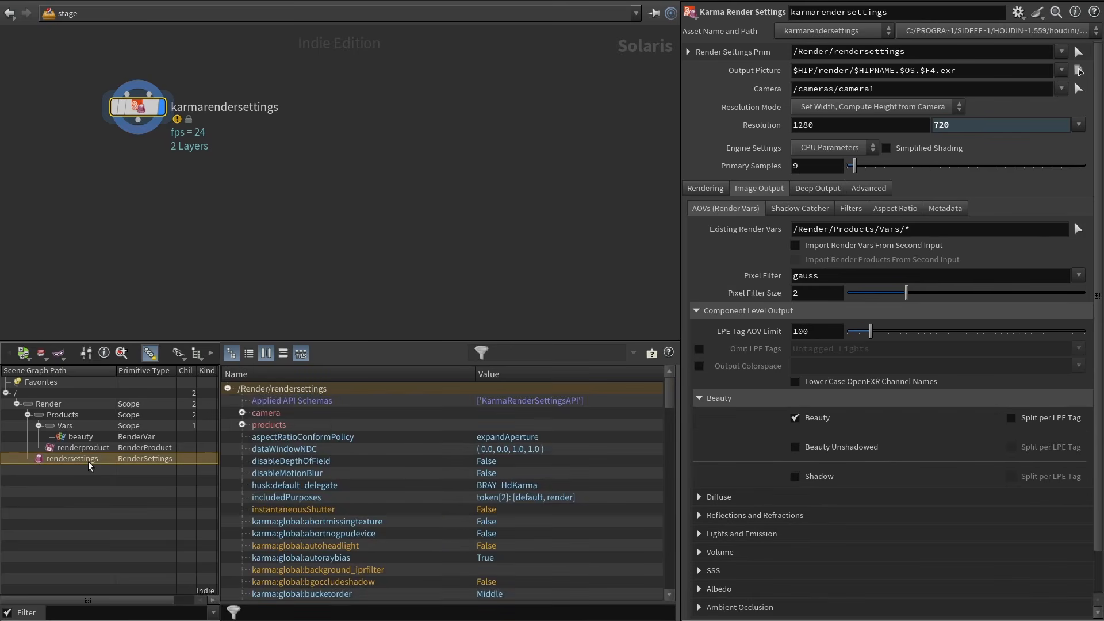
pyautogui.click(242, 424)
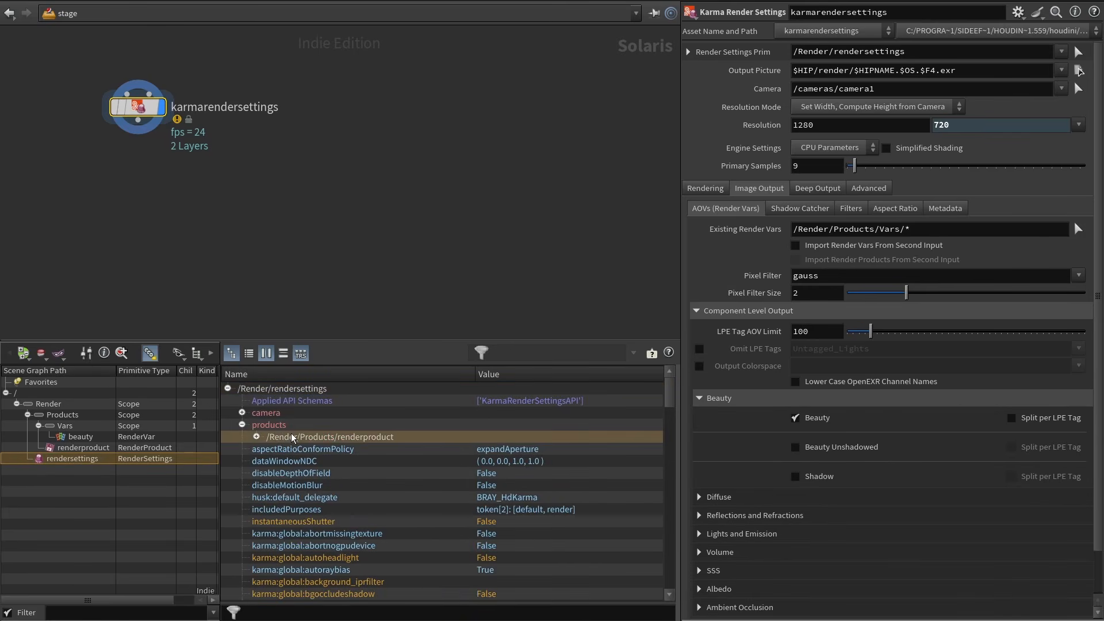
pyautogui.click(84, 448)
pyautogui.click(242, 424)
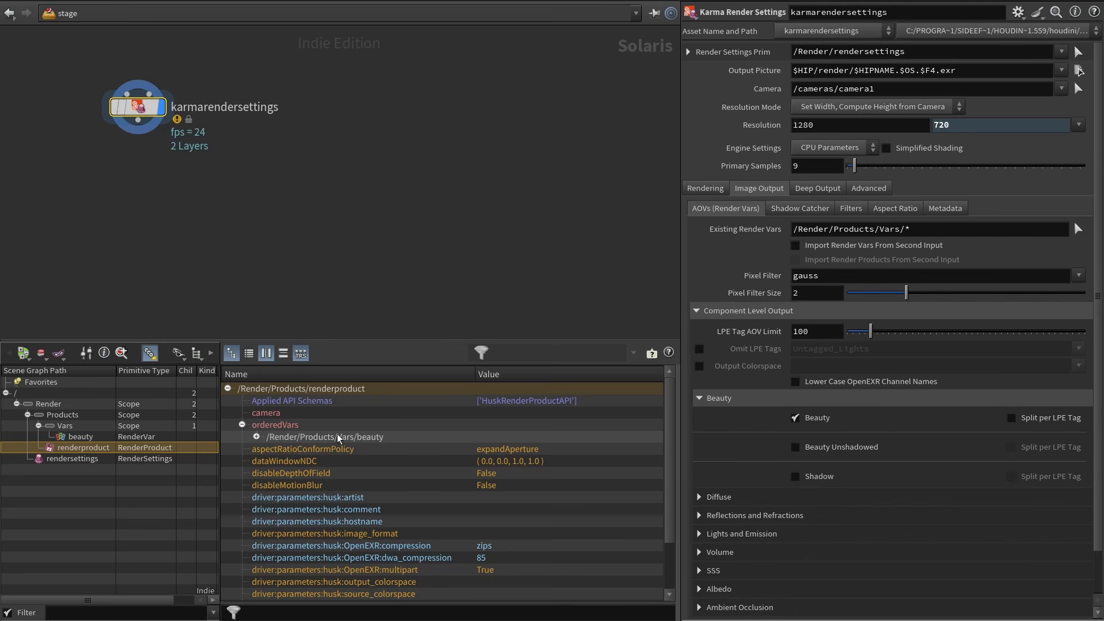
pyautogui.click(78, 437)
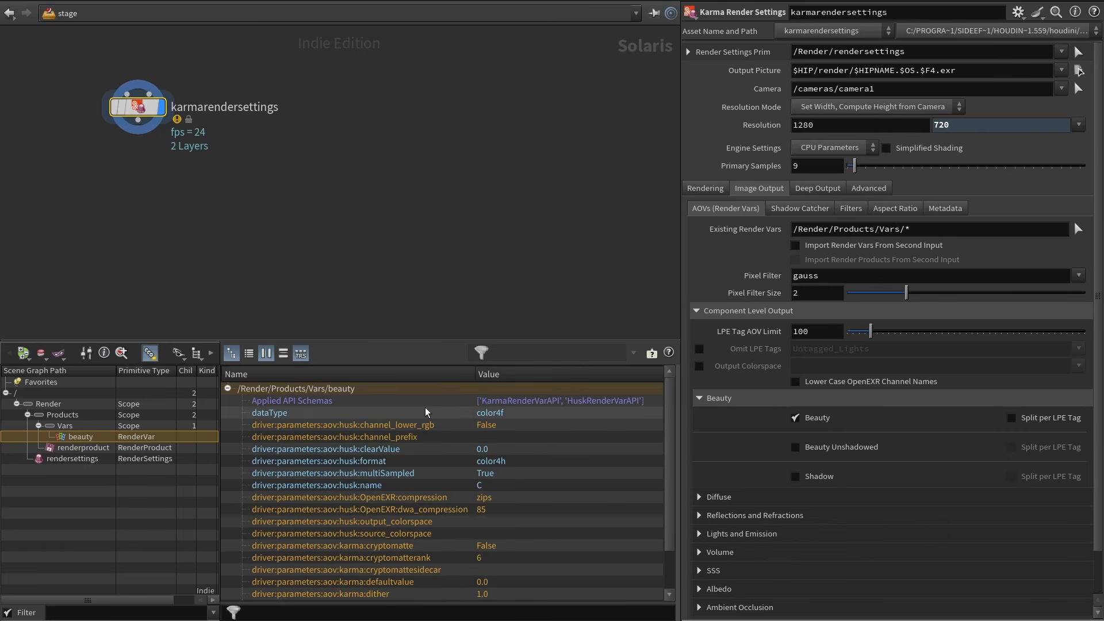
# Add a Karma Standard Render Vars node to the stage network beside the karmarendersettings node.
pyautogui.press('Tab')
pyautogui.write('karma st')
pyautogui.press('Return')
pyautogui.click(389, 109)
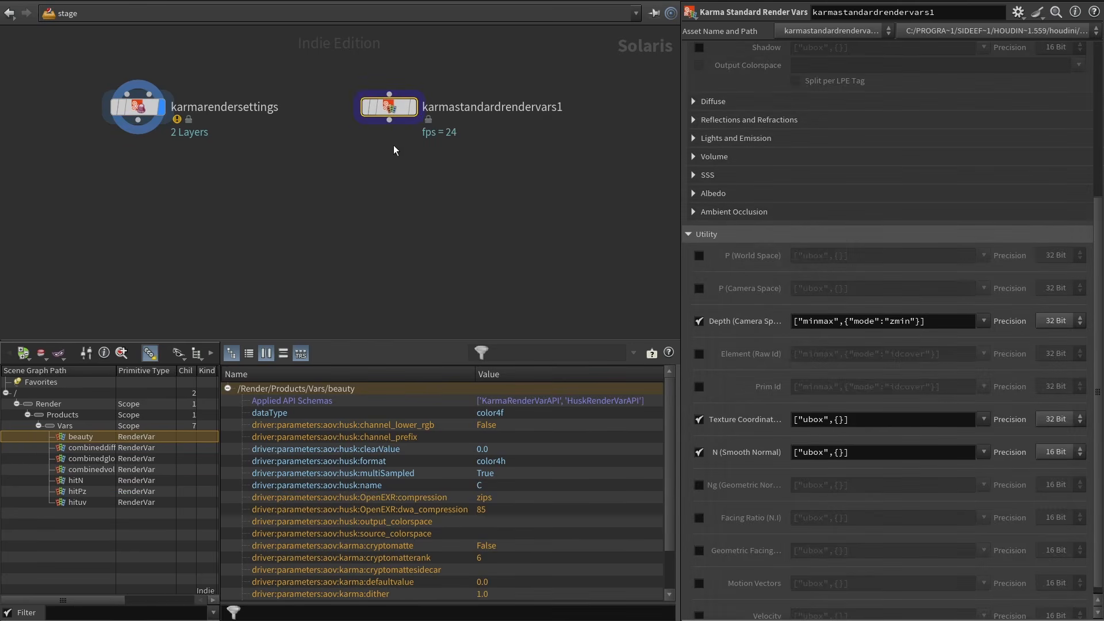
# Add an Additional Render Vars node below the Karma Standard Render Vars node.
pyautogui.press('Tab')
pyautogui.write('addi')
pyautogui.press('Return')
pyautogui.click(392, 173)
# Add a Render Var node below the Additional Render Vars node.
pyautogui.press('Tab')
pyautogui.write('render var')
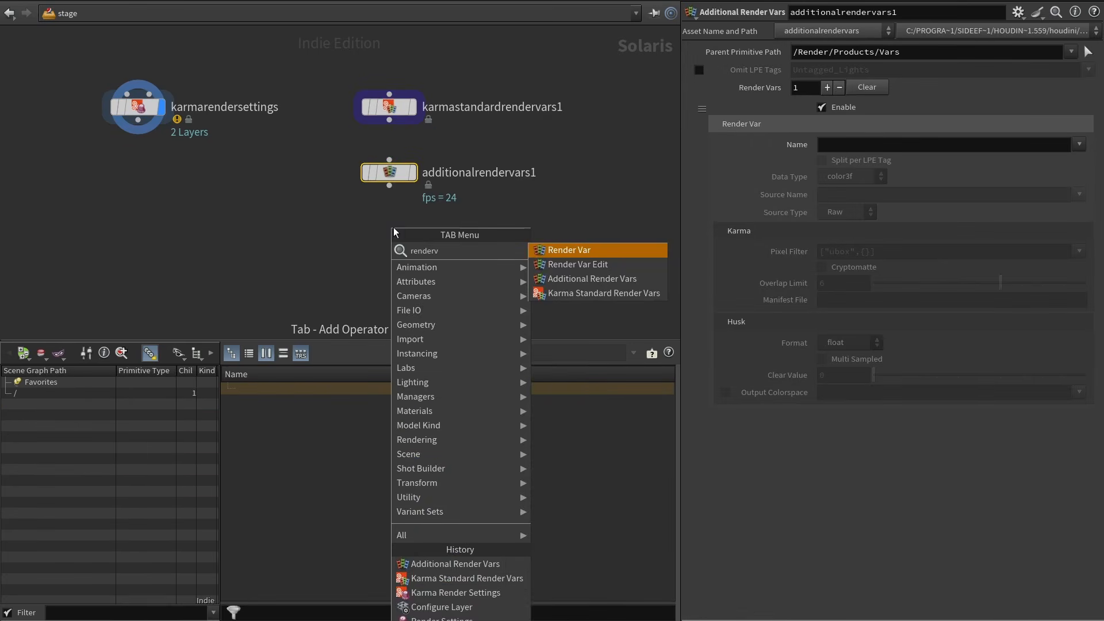
pyautogui.press('Return')
pyautogui.click(393, 228)
pyautogui.press('Tab')
pyautogui.write('crypto')
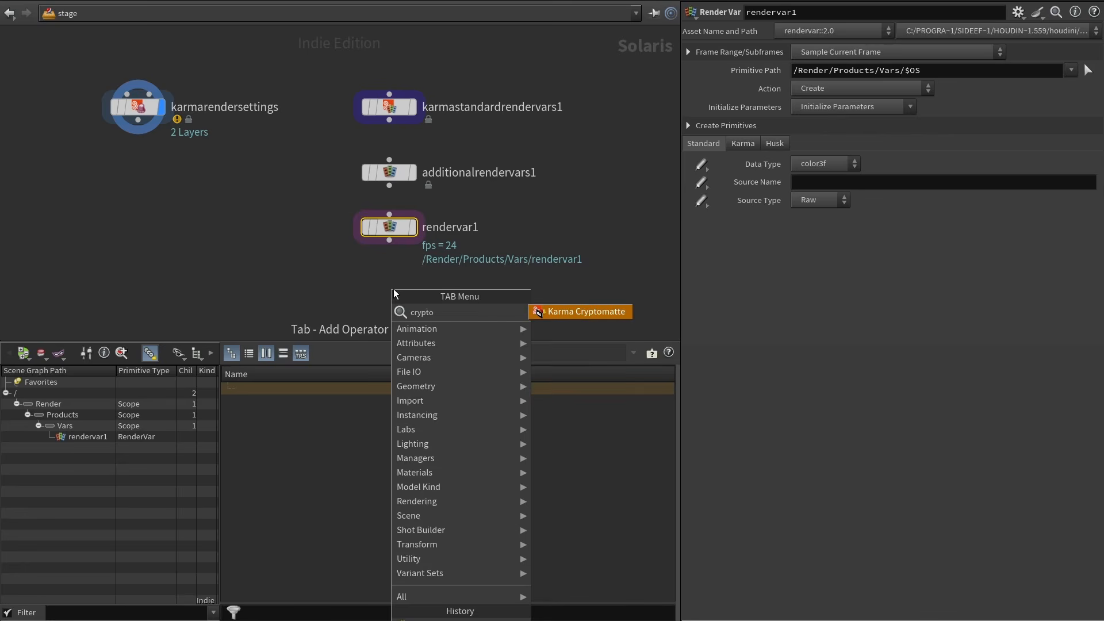
pyautogui.press('Return')
pyautogui.click(394, 292)
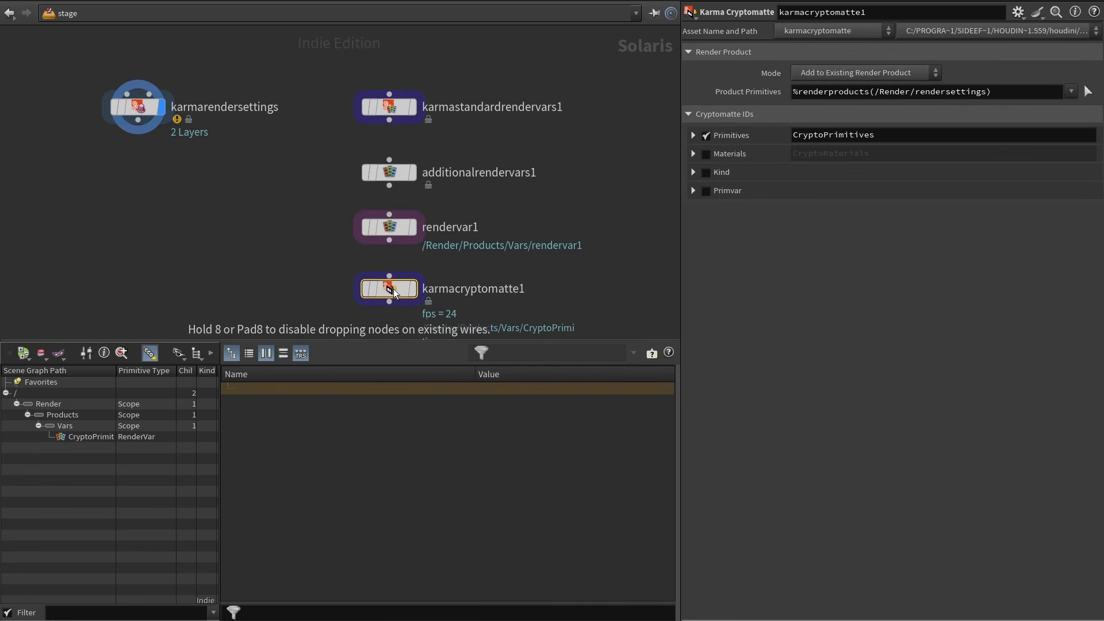
pyautogui.press('Delete')
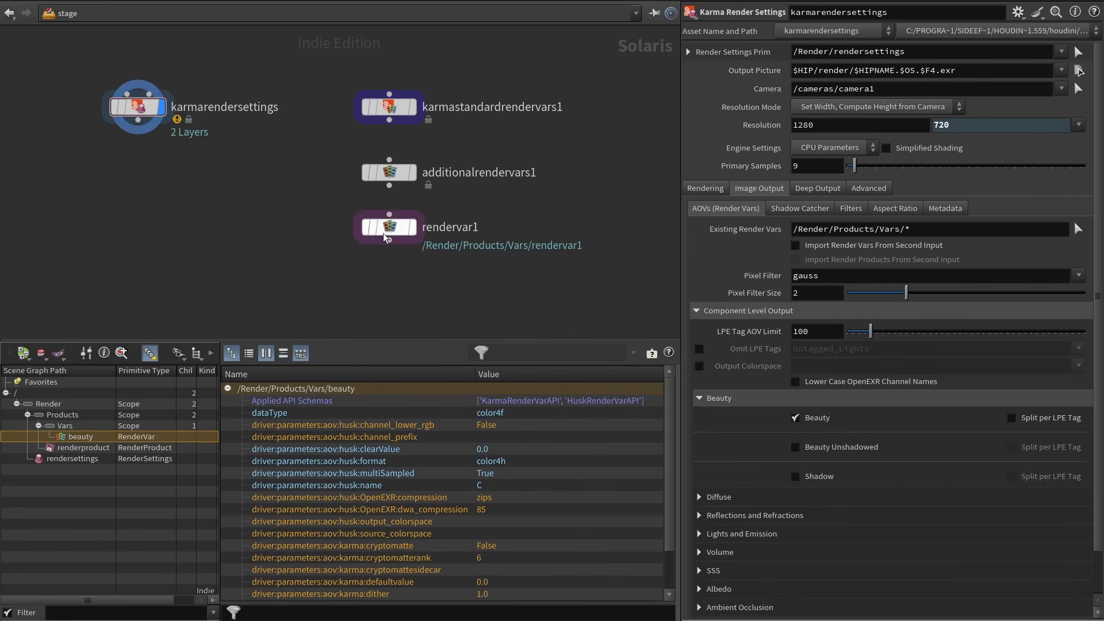
# Compare the parameters of the Karma Standard Render Vars, Additional Render Vars and Render Var nodes.
pyautogui.moveTo(320, 56); pyautogui.dragTo(598, 201)
pyautogui.click(385, 112)
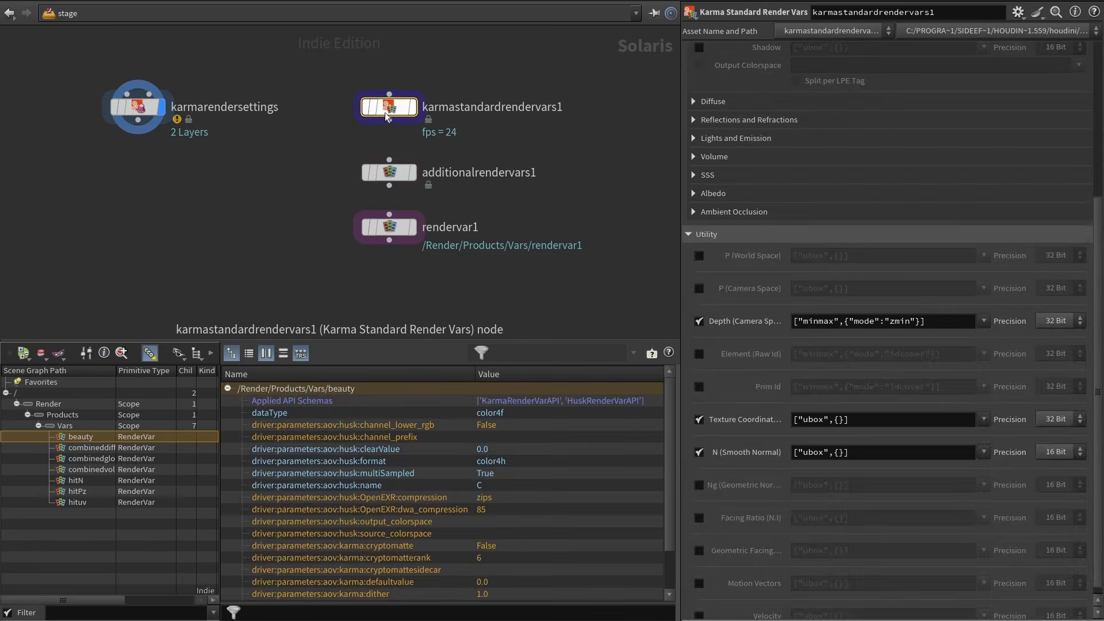
pyautogui.click(395, 174)
pyautogui.click(391, 229)
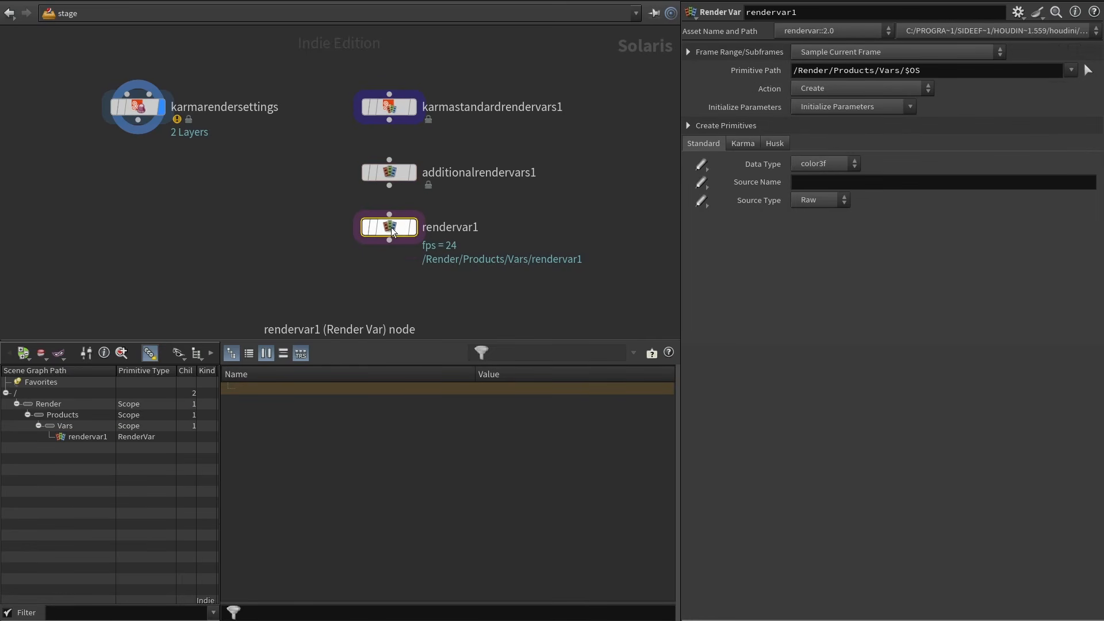
# Disable the combined diffuse, combined glossy and combined volume outputs on the Karma Standard Render Vars node.
pyautogui.click(387, 106)
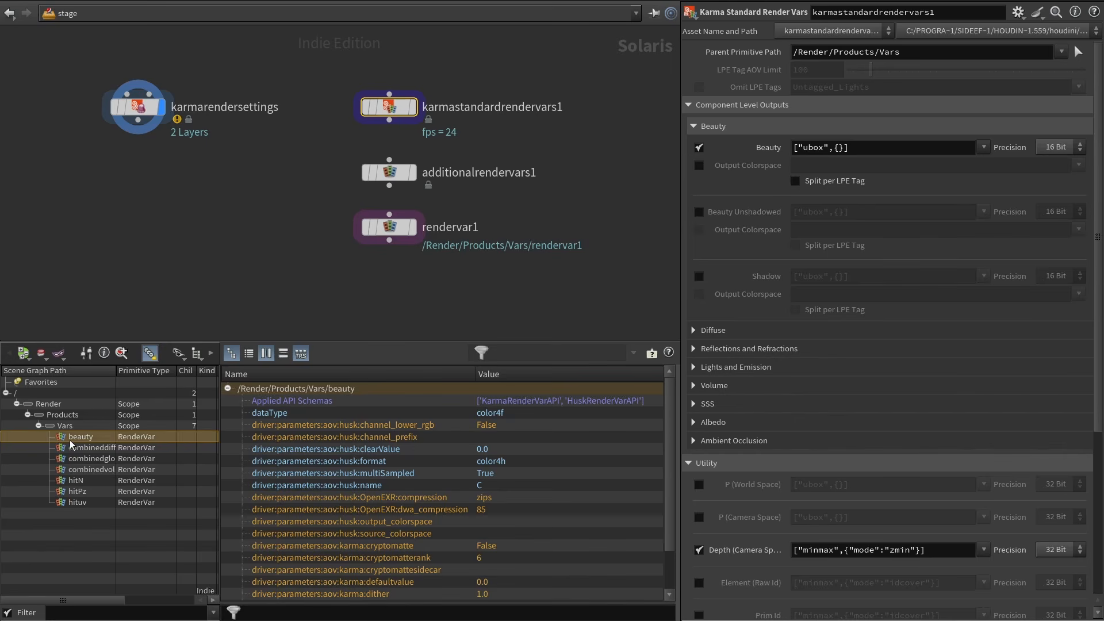
pyautogui.click(693, 330)
pyautogui.click(699, 351)
pyautogui.click(697, 353)
pyautogui.click(694, 331)
pyautogui.click(695, 349)
pyautogui.click(699, 369)
pyautogui.click(696, 348)
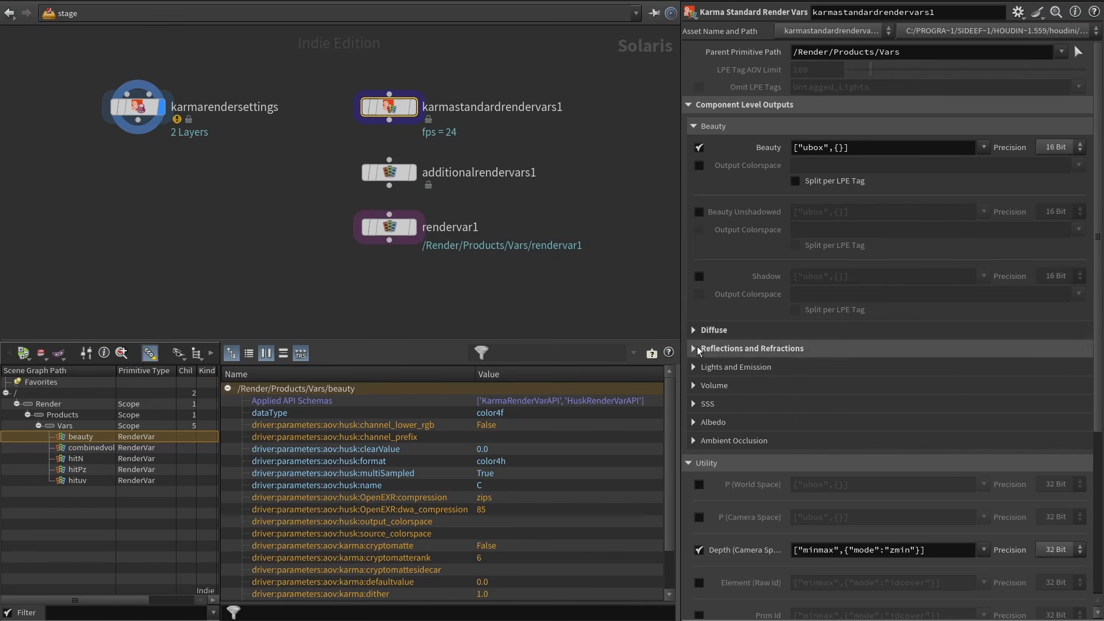
pyautogui.click(695, 385)
pyautogui.click(699, 406)
pyautogui.click(695, 385)
# Disable the Depth (Camera Space), Texture Coordinates and N (Smooth Normal) utility outputs on the Karma Standard Render Vars node.
pyautogui.scroll(-4, 698, 488)
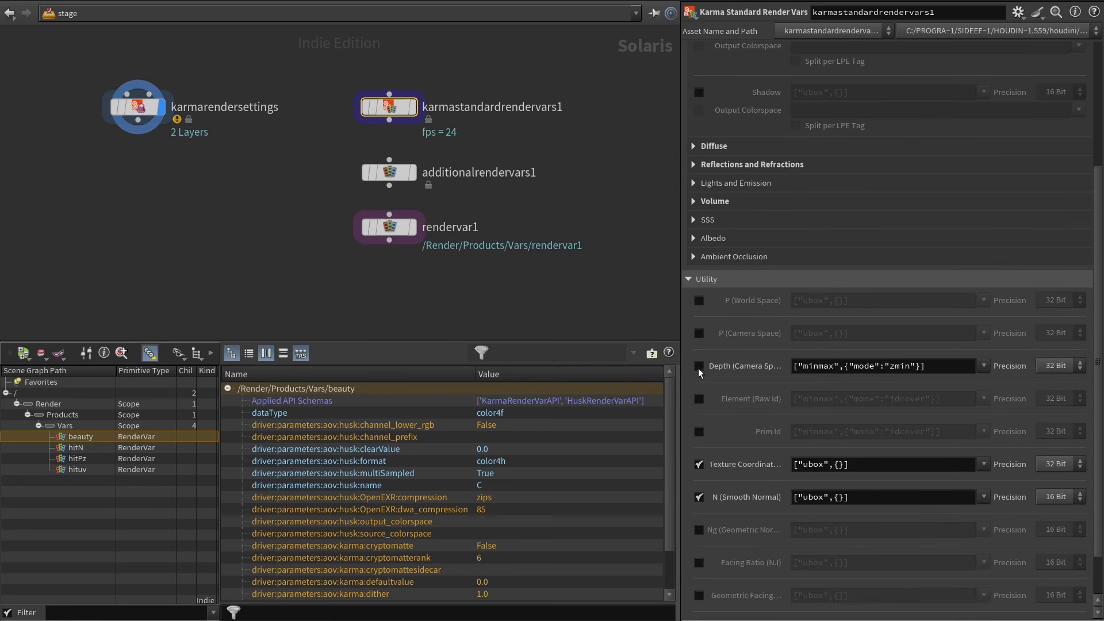
pyautogui.click(698, 366)
pyautogui.click(698, 464)
pyautogui.click(699, 497)
pyautogui.click(699, 279)
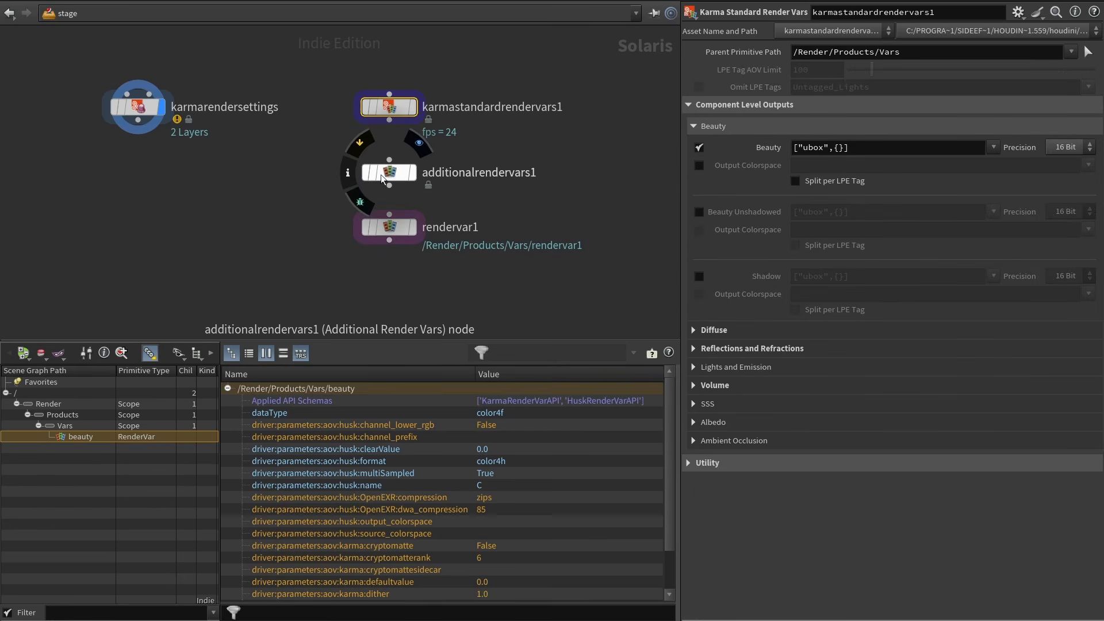
# Fill the Additional Render Vars entry with the Beauty preset and rename that render var to beauty.
pyautogui.click(384, 172)
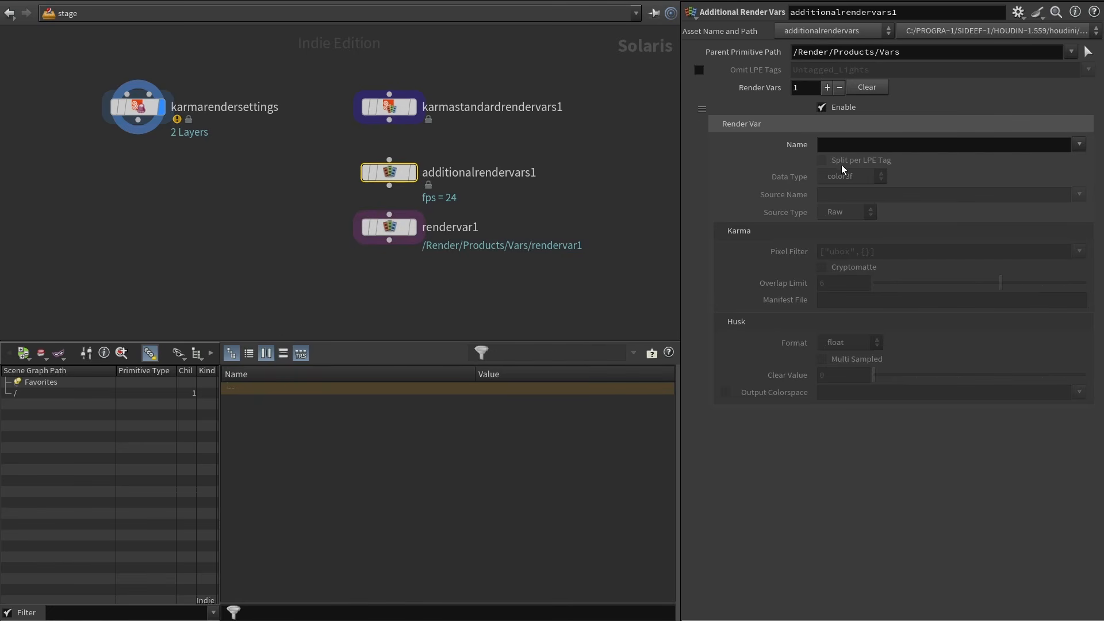
pyautogui.click(1079, 144)
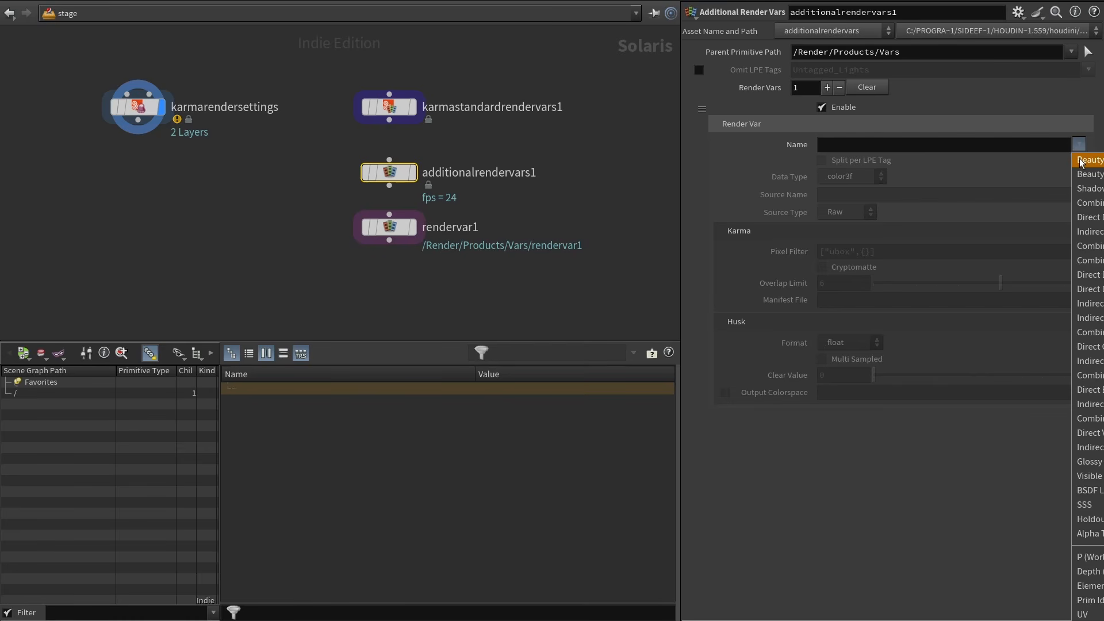
pyautogui.click(1080, 161)
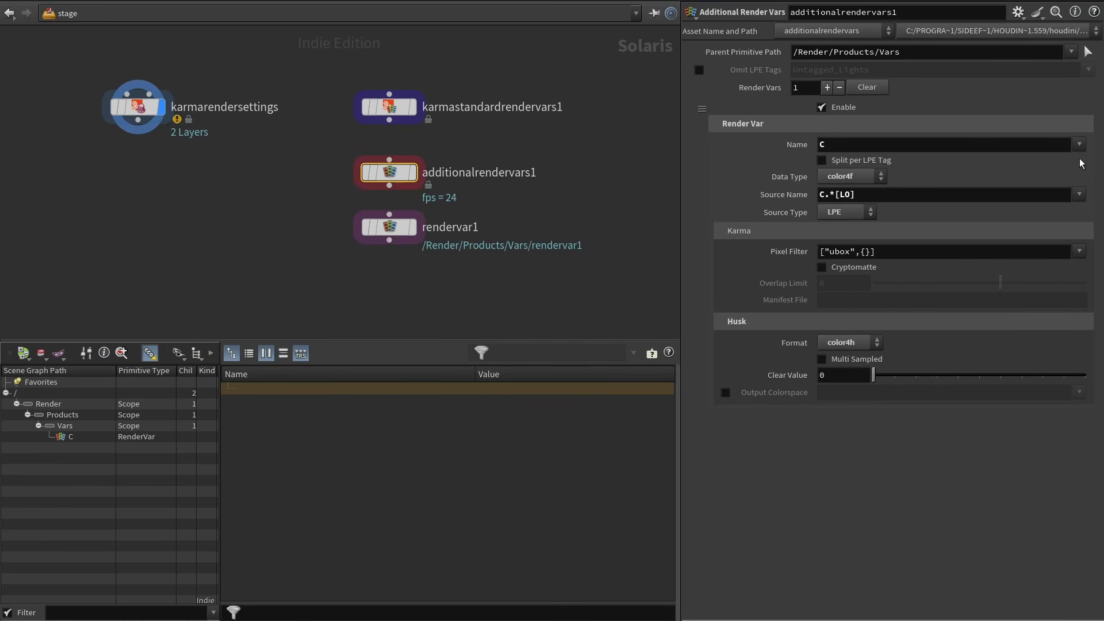
pyautogui.doubleClick(844, 144)
pyautogui.write('beauty')
pyautogui.press('Return')
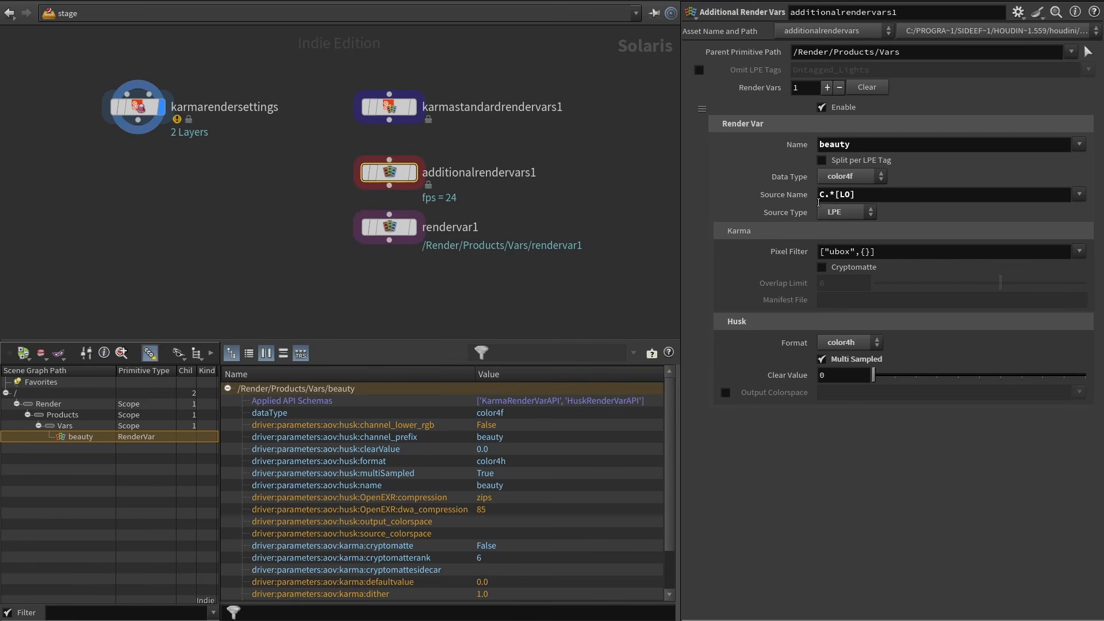
# Examine the parts of the beauty render var's light path expression in its source name.
pyautogui.moveTo(818, 198); pyautogui.dragTo(835, 197)
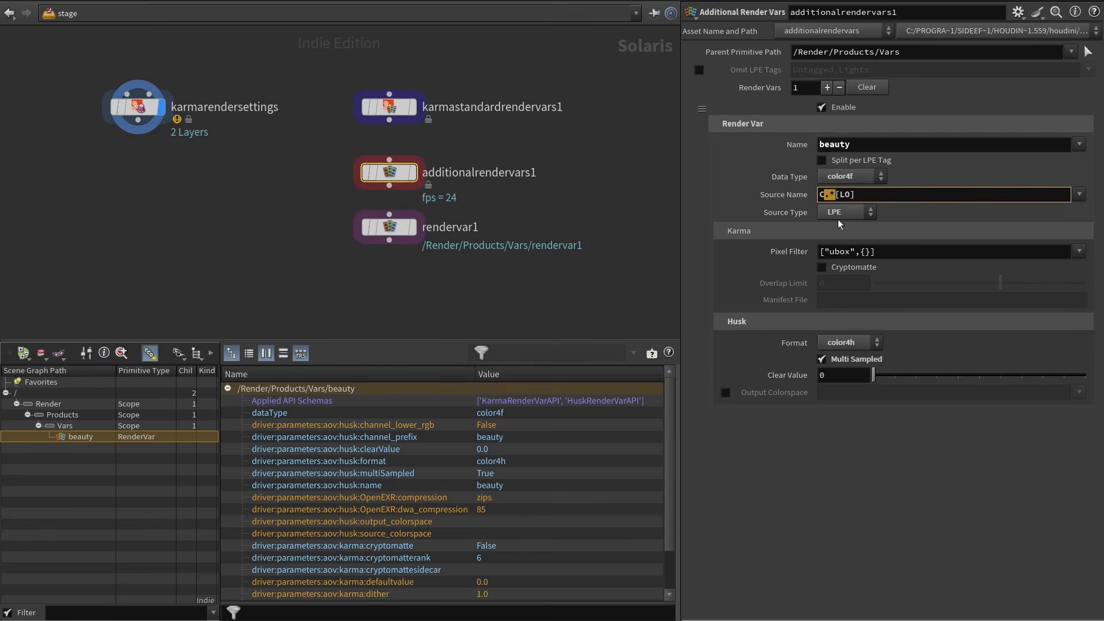
pyautogui.moveTo(835, 194); pyautogui.dragTo(855, 195)
pyautogui.click(878, 224)
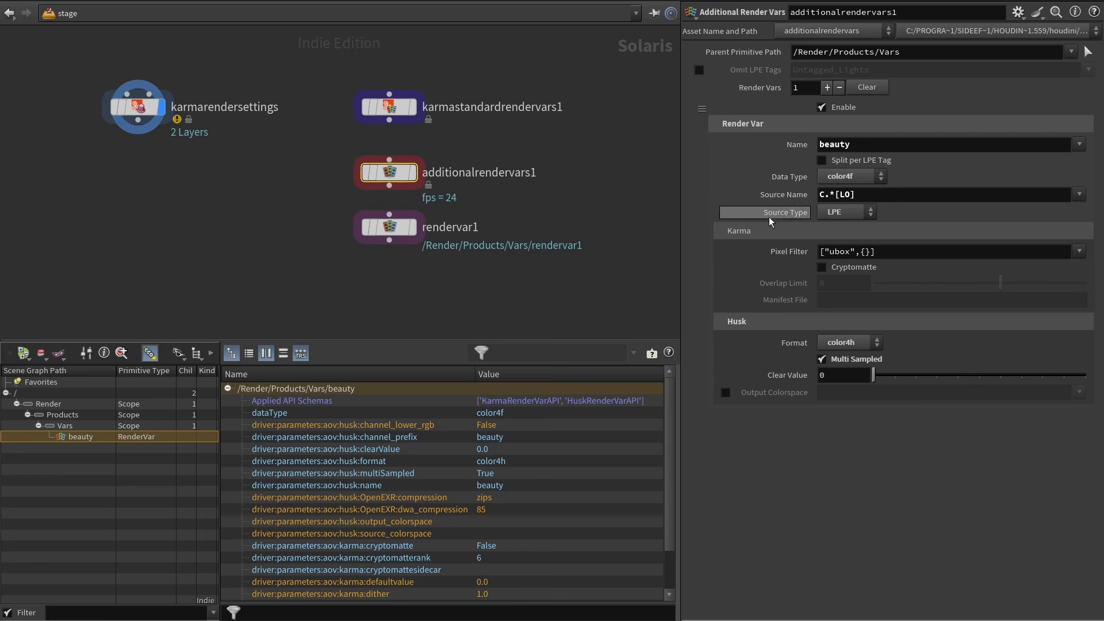
# Rename the Render Var node to beauty.
pyautogui.click(400, 236)
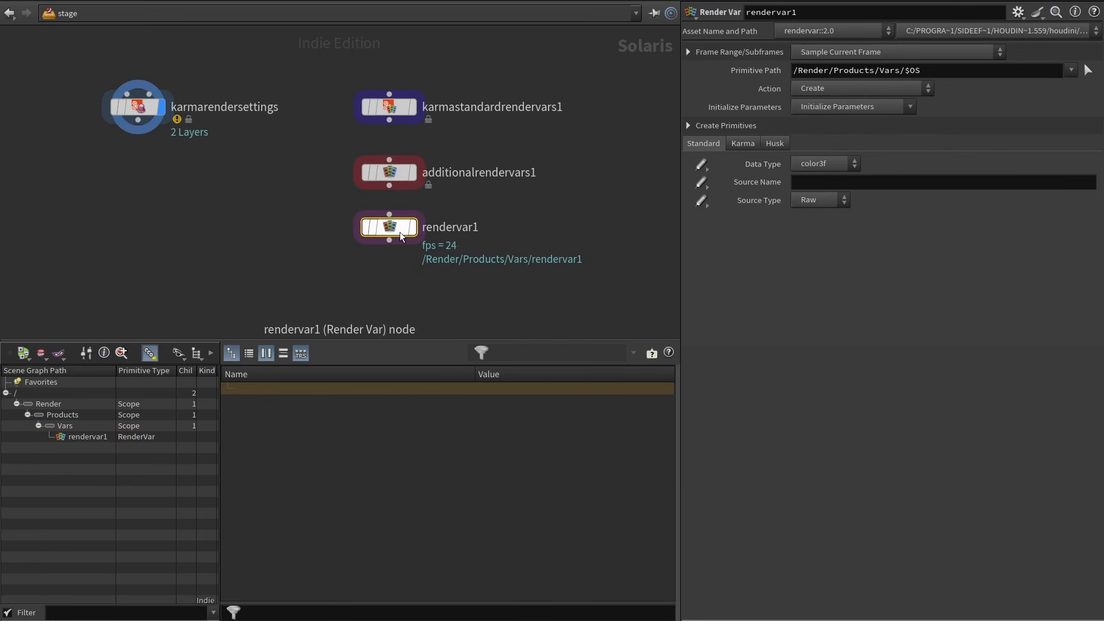
pyautogui.doubleClick(478, 230)
pyautogui.write('beauty')
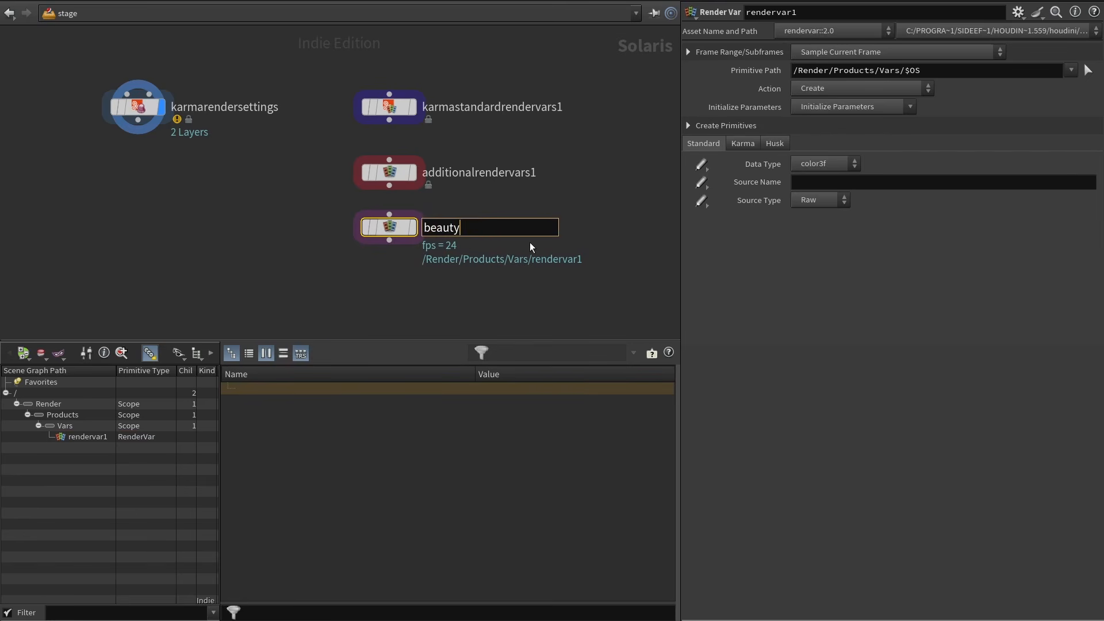
pyautogui.press('Return')
# Set the beauty Render Var node's data type to color4f, source type to LPE and source name to C.*[LO].
pyautogui.click(834, 164)
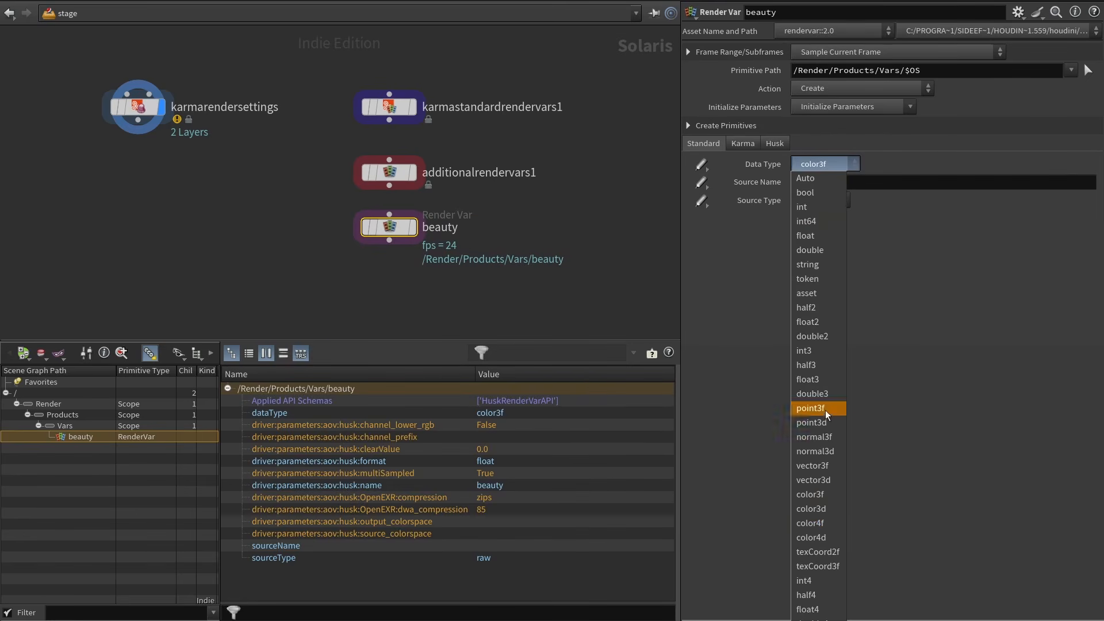
pyautogui.click(827, 521)
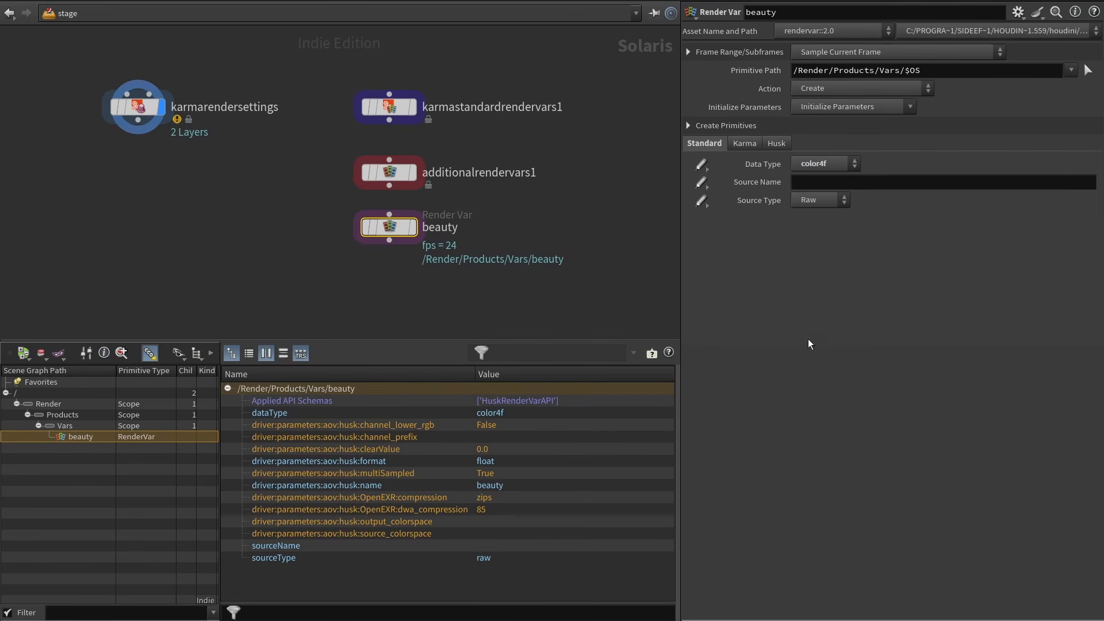
pyautogui.click(825, 201)
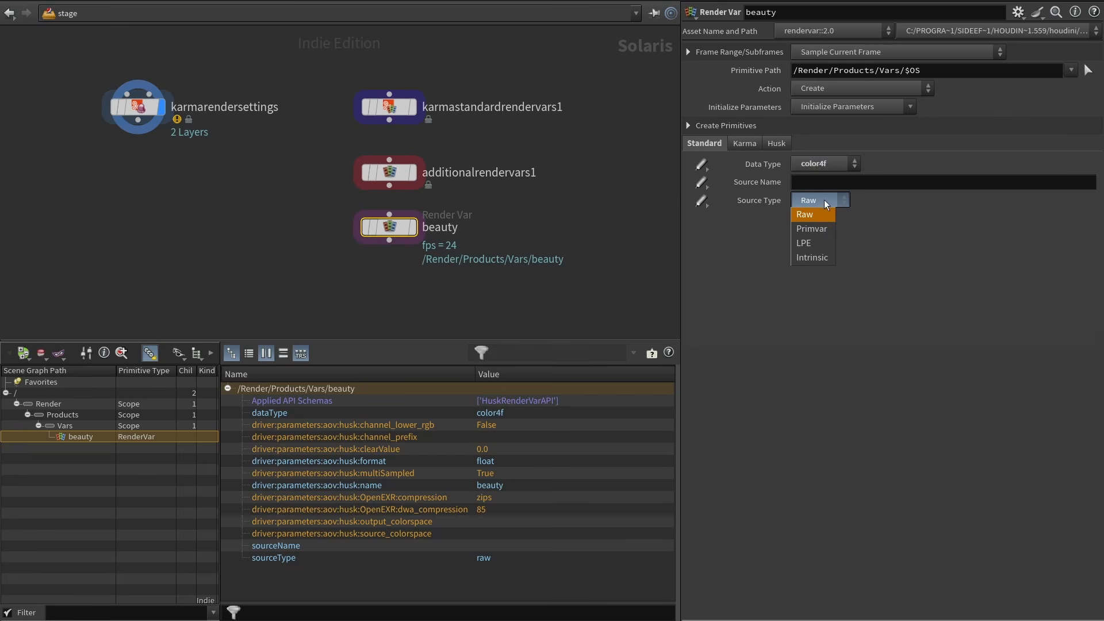
pyautogui.click(824, 246)
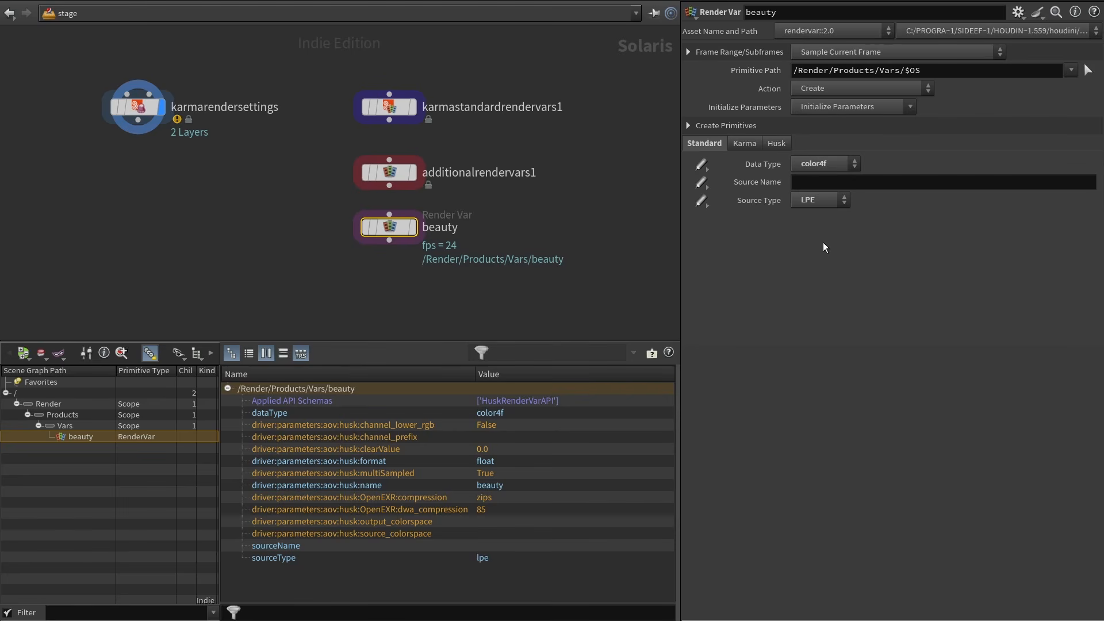
pyautogui.click(907, 182)
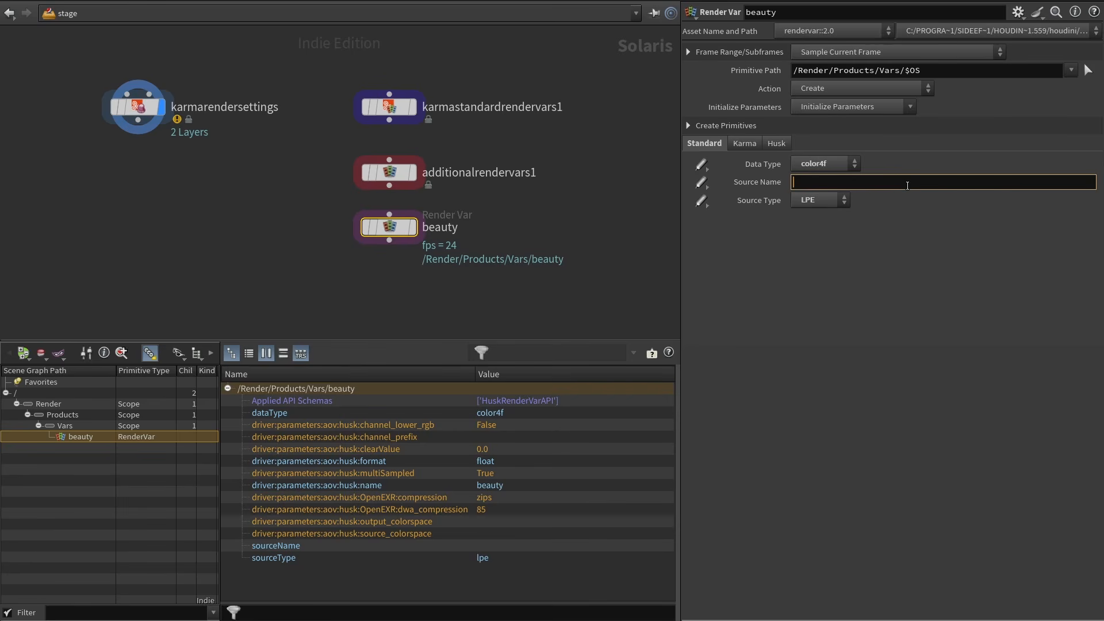
pyautogui.write('C.*[LO]')
pyautogui.press('Return')
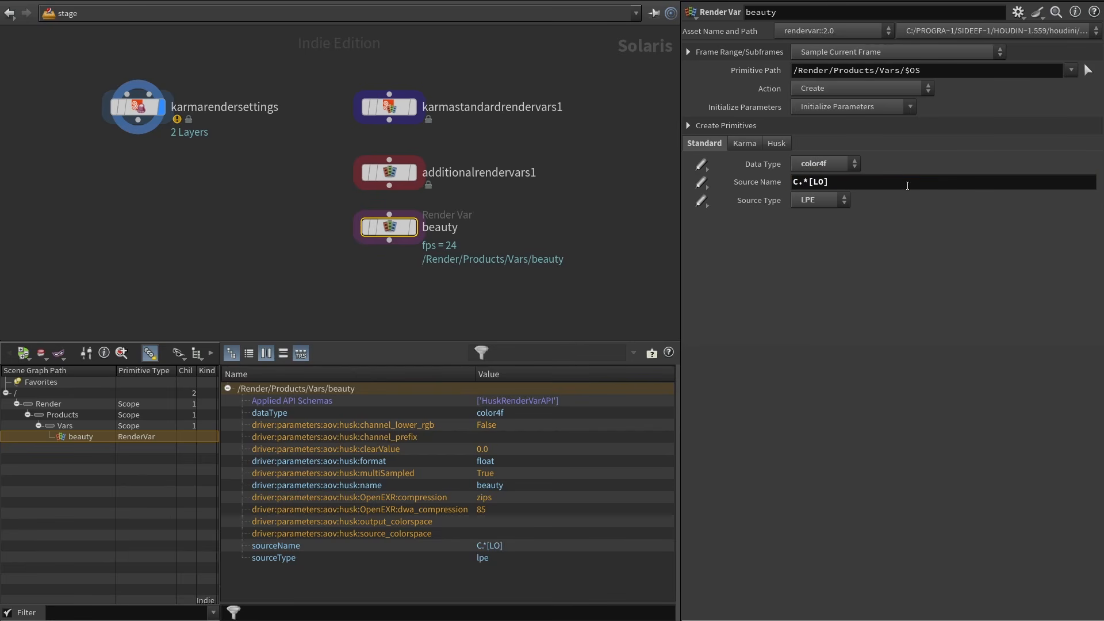
# Enable the Karma pixel filter on the beauty Render Var node and choose the first preset filter.
pyautogui.click(744, 144)
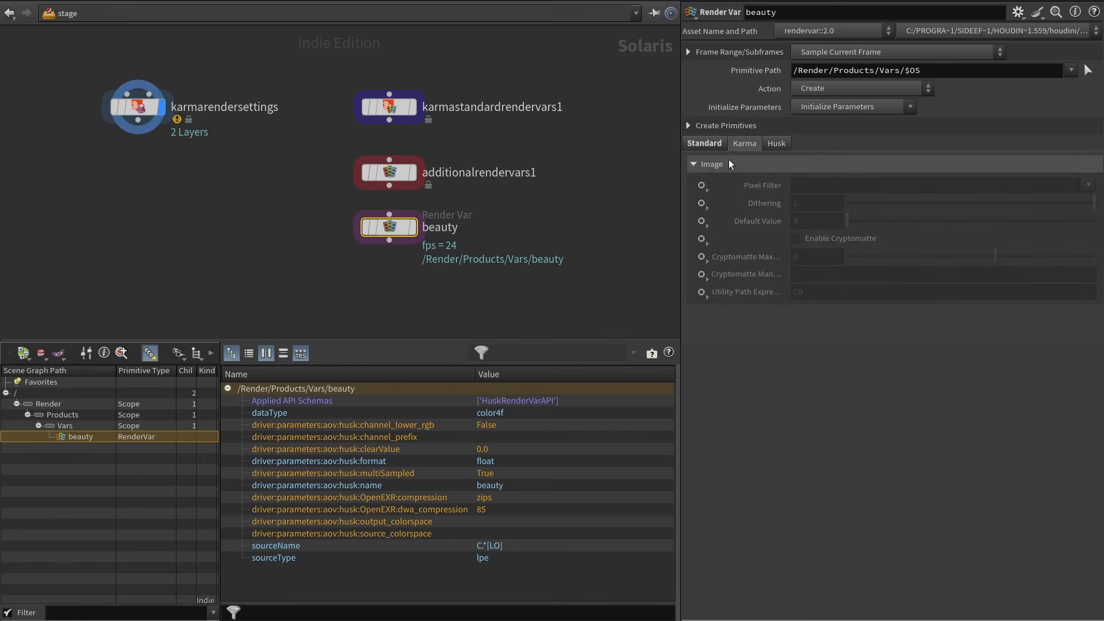
pyautogui.click(702, 185)
pyautogui.click(711, 199)
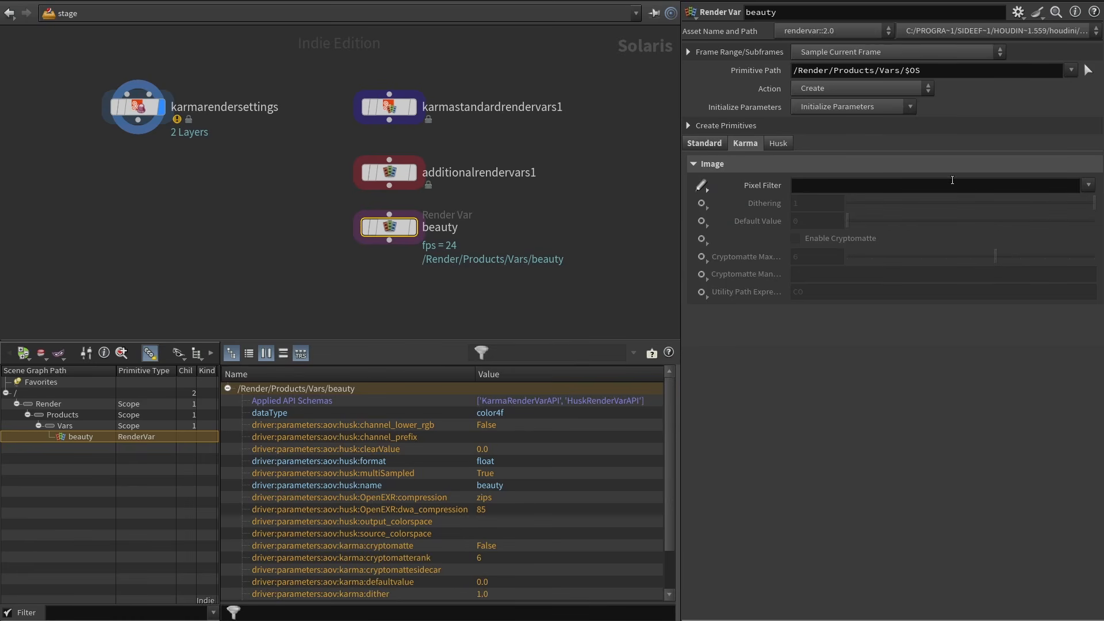
pyautogui.click(1088, 185)
pyautogui.click(1090, 202)
# Set the Husk format of the beauty Render Var node to color4h.
pyautogui.click(788, 145)
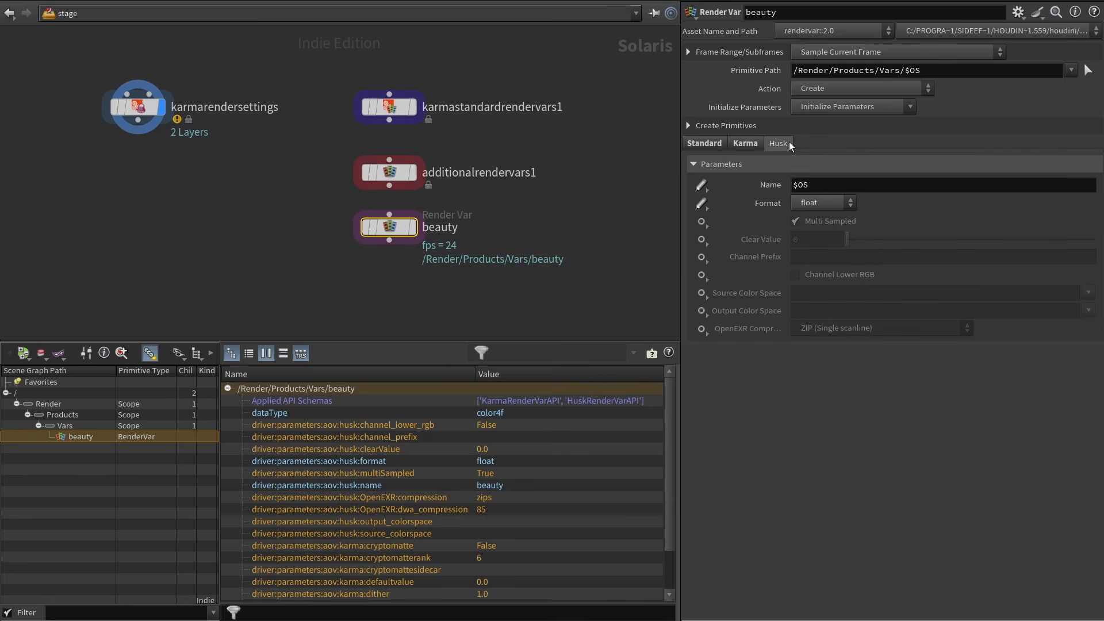
pyautogui.click(843, 202)
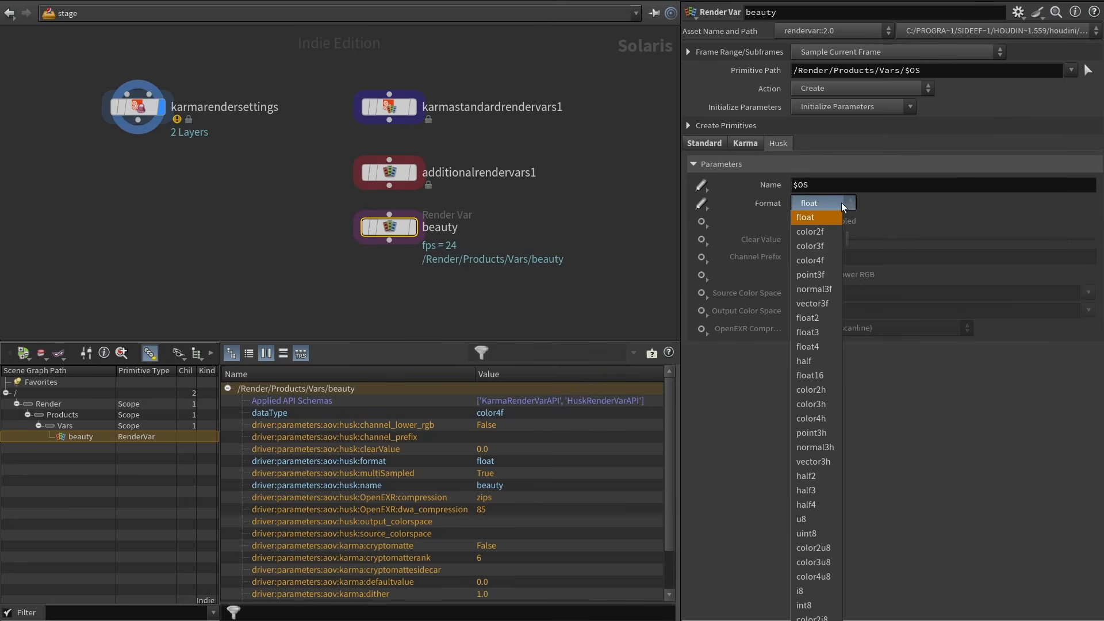
pyautogui.click(822, 429)
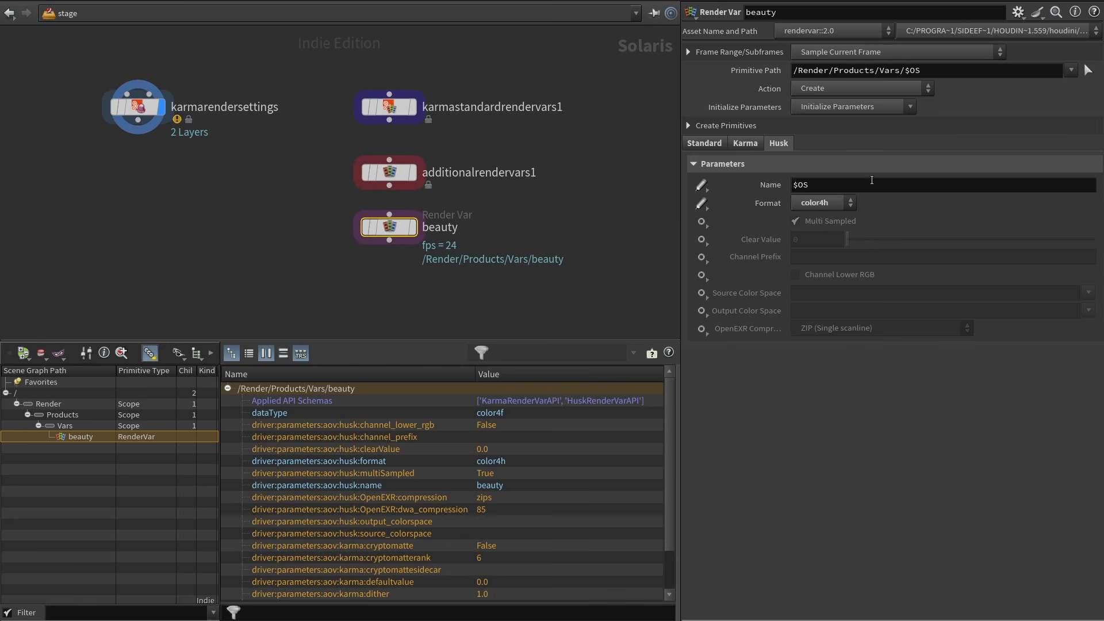
# Set the Husk name of the beauty Render Var node to C.
pyautogui.click(871, 181)
pyautogui.write('C')
pyautogui.press('Return')
# Compare the parameters and resulting beauty prim attributes of the three render var nodes.
pyautogui.moveTo(47, 57); pyautogui.dragTo(645, 302)
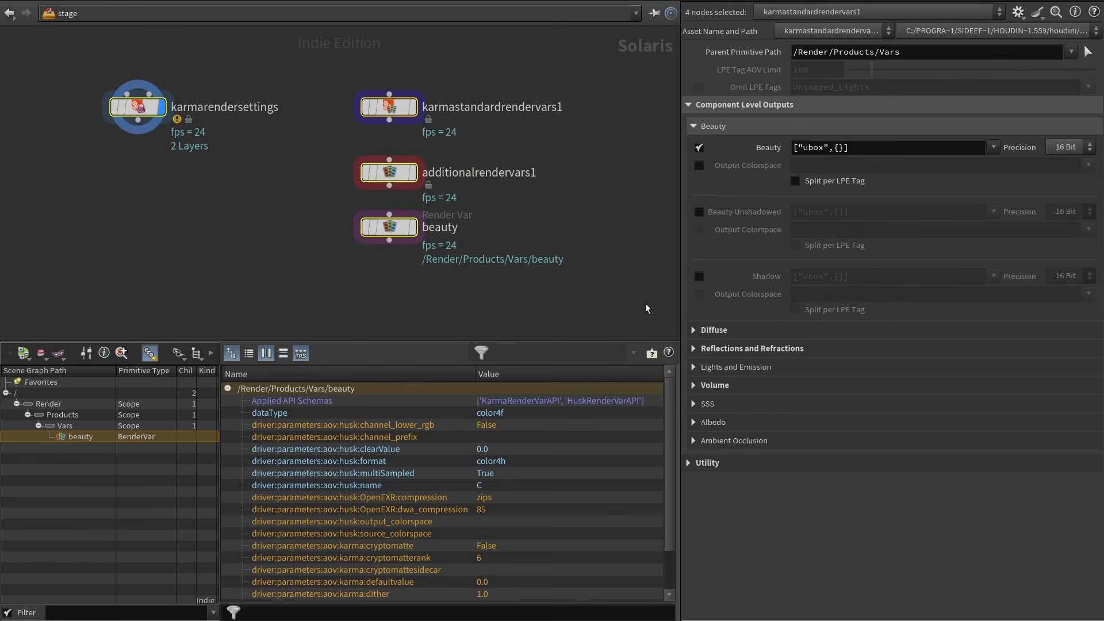
pyautogui.click(391, 233)
pyautogui.click(398, 168)
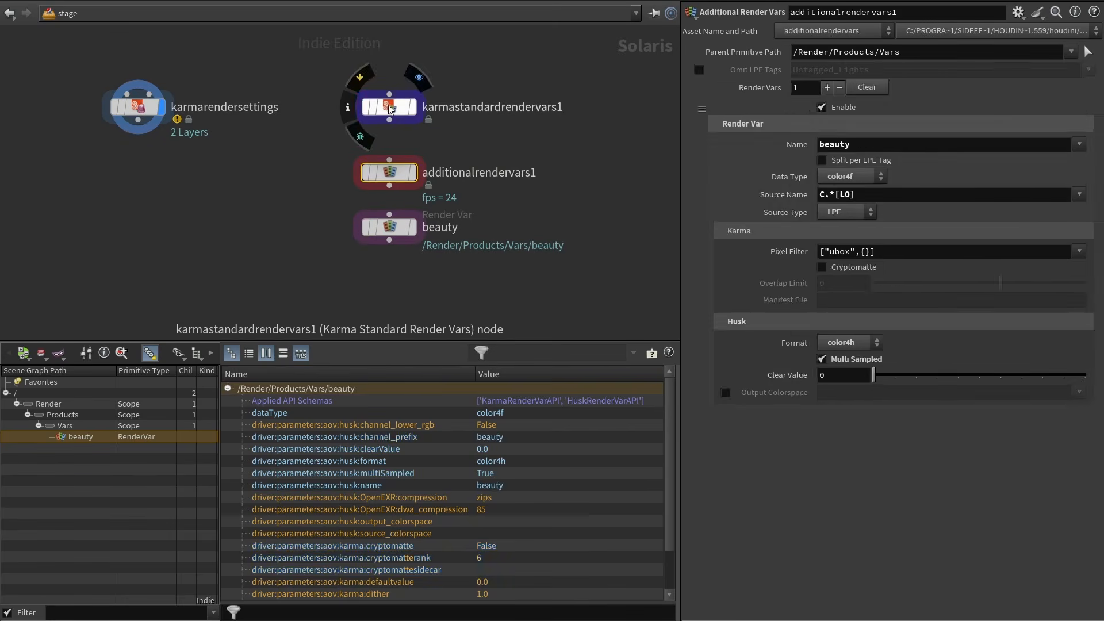
pyautogui.click(389, 106)
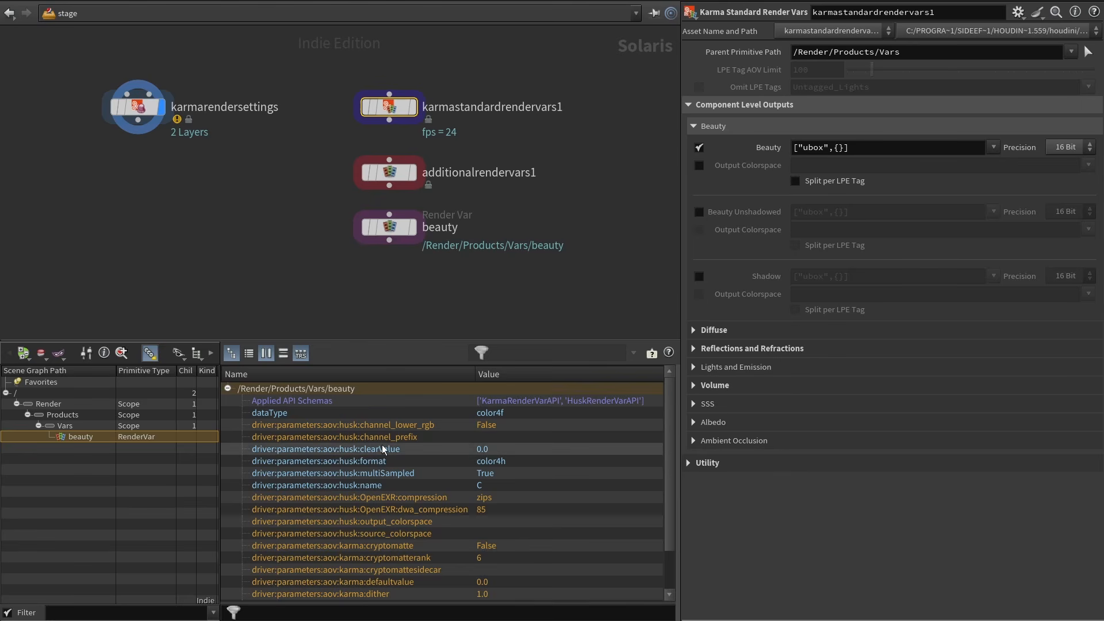
pyautogui.click(389, 172)
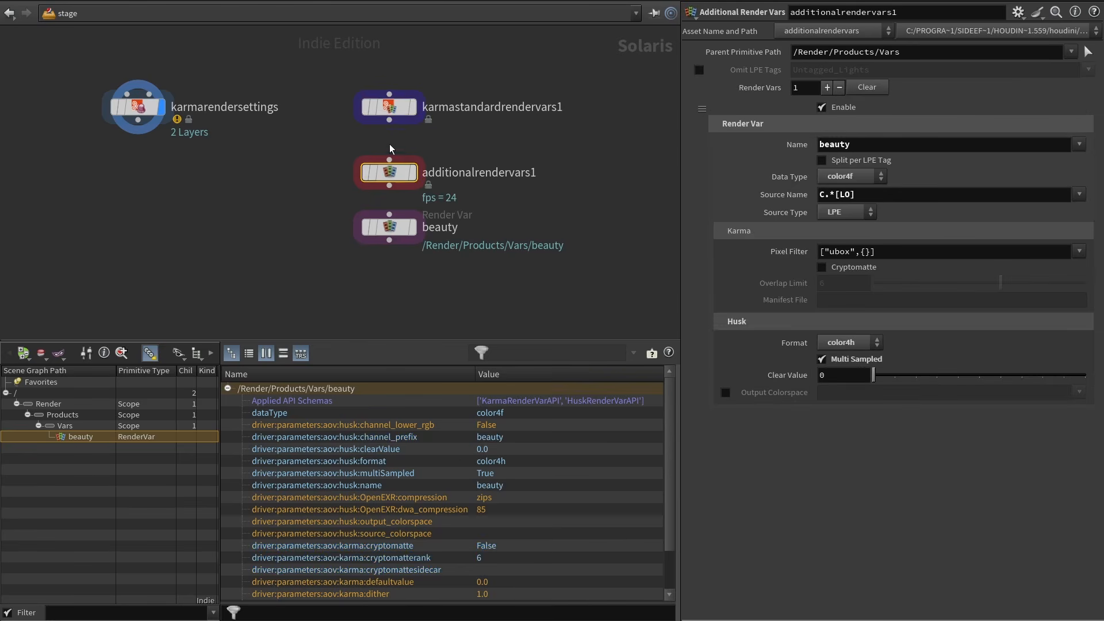
# Delete the Karma Standard Render Vars and Additional Render Vars nodes and move the beauty node up into their place.
pyautogui.keyDown('shift'); pyautogui.click(387, 109); pyautogui.keyUp('shift')
pyautogui.press('Delete')
pyautogui.moveTo(393, 223); pyautogui.dragTo(394, 108)
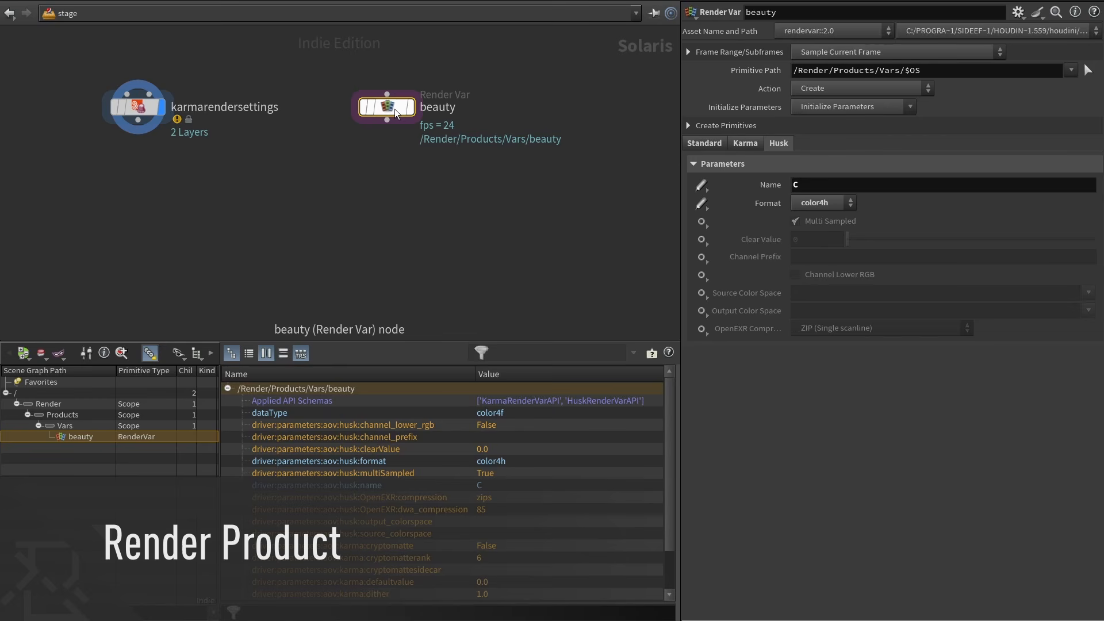
# Add a Render Product node connected below the beauty Render Var node.
pyautogui.press('Tab')
pyautogui.write('render pro')
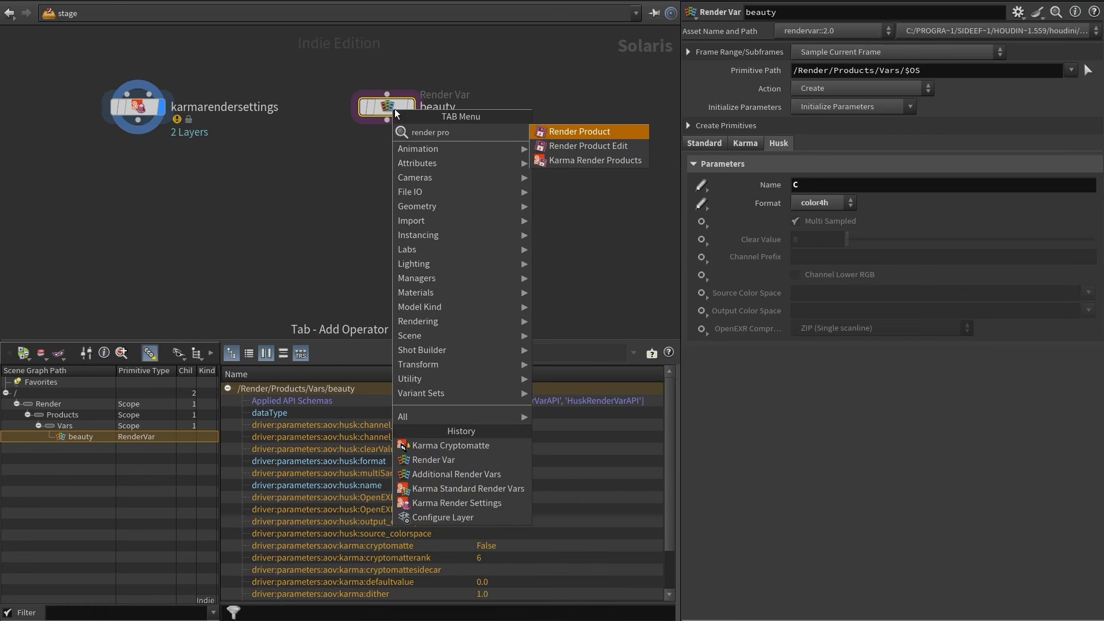
pyautogui.press('Return')
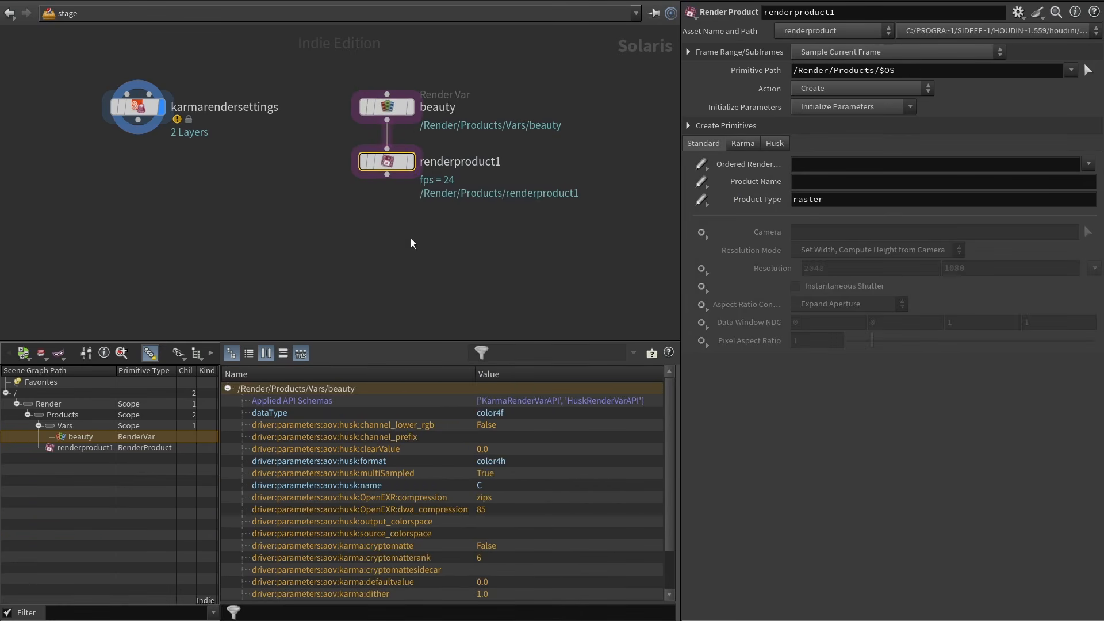
# Add a Karma Render Products node to view its parameters and delete it again.
pyautogui.press('Tab')
pyautogui.write('krender')
pyautogui.press('Return')
pyautogui.click(387, 229)
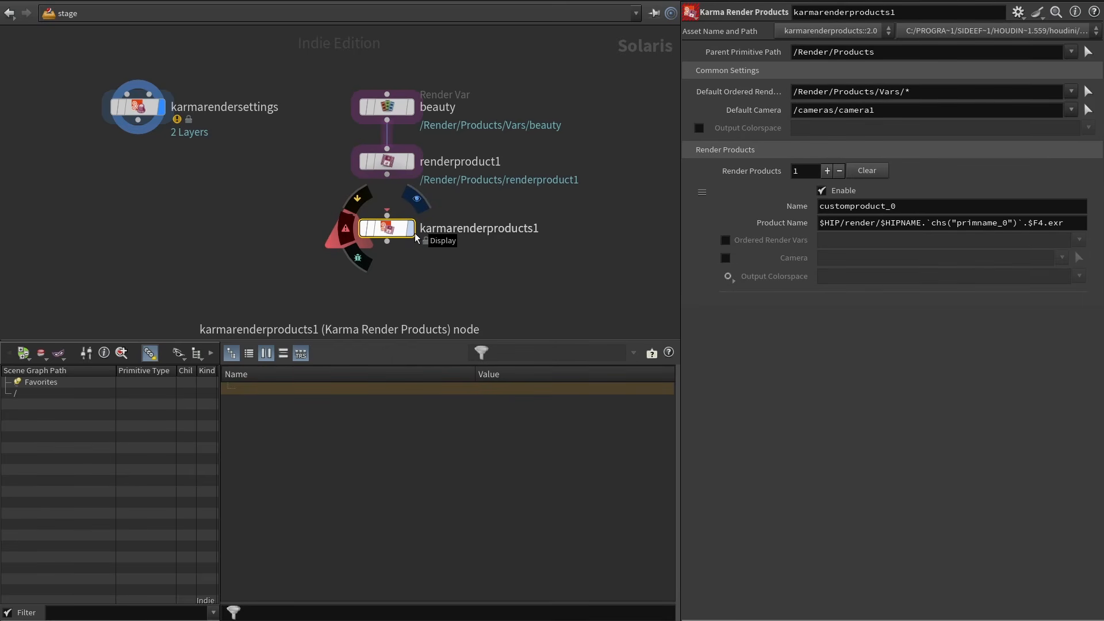
pyautogui.press('Delete')
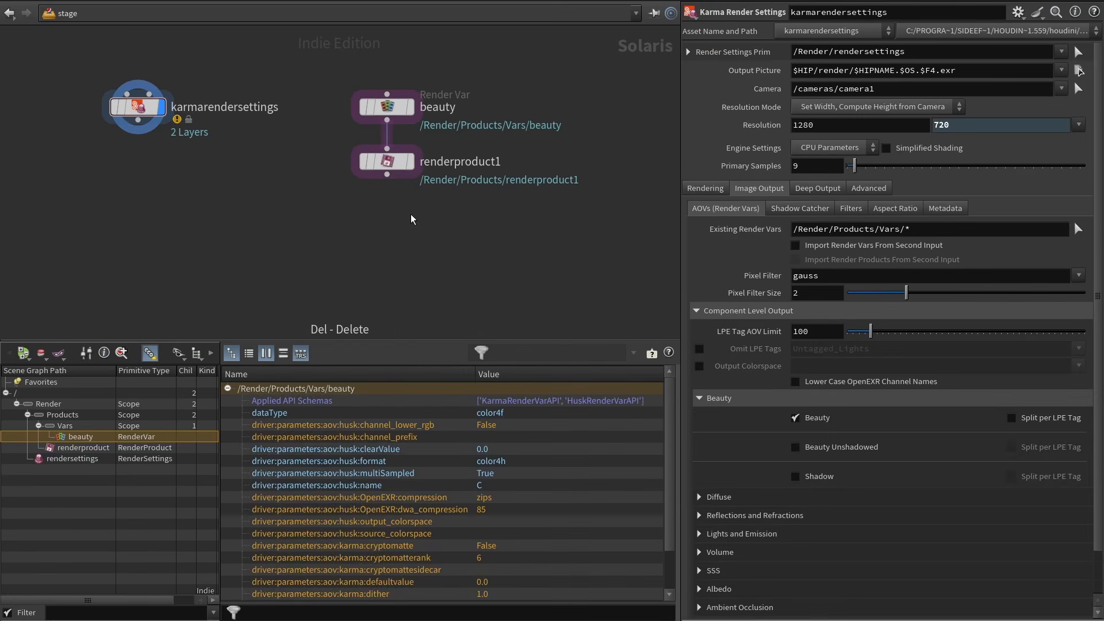
# Rename the Render Product node to renderproduct.
pyautogui.click(401, 168)
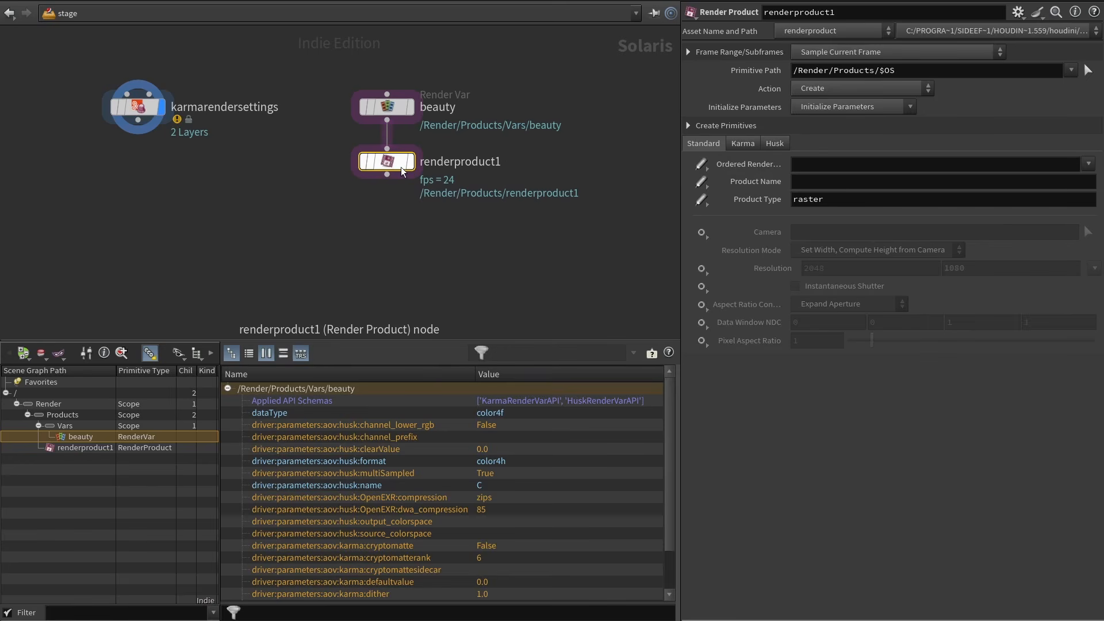
pyautogui.doubleClick(495, 165)
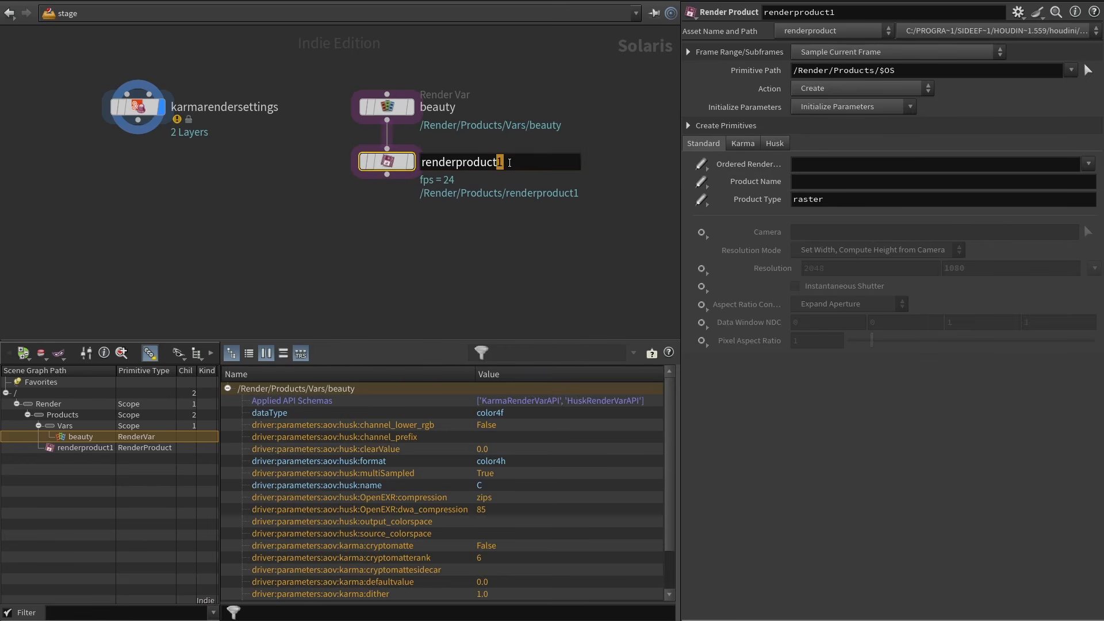
pyautogui.press('BackSpace')
pyautogui.press('Return')
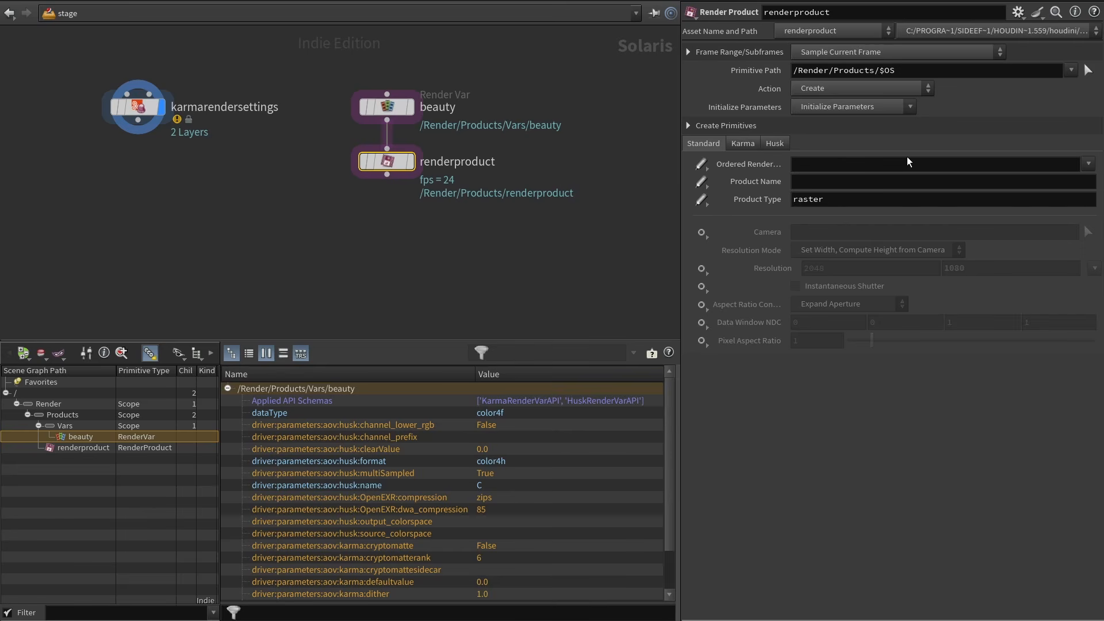
# Set the renderproduct node's ordered render vars to /Render/Products/Vars/*.
pyautogui.click(1088, 164)
pyautogui.click(1091, 183)
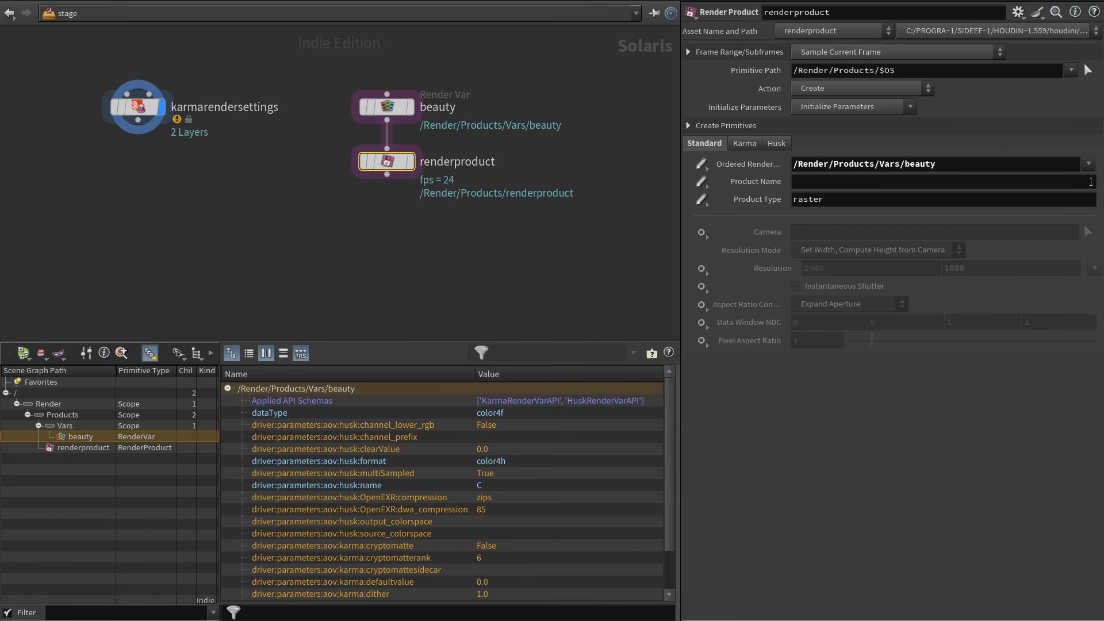
pyautogui.doubleClick(968, 166)
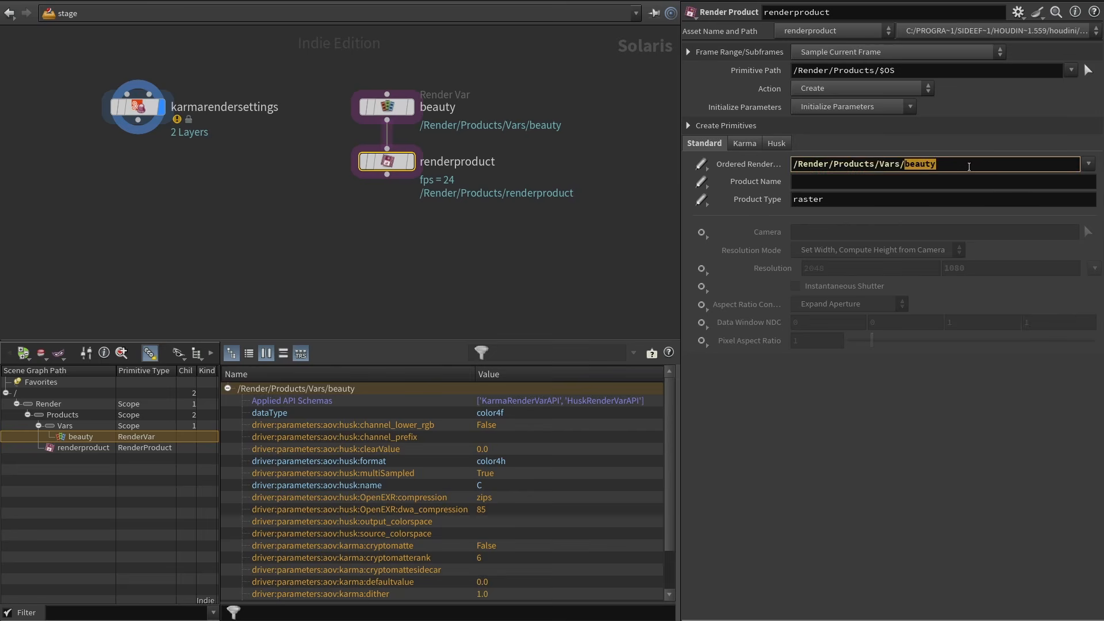
pyautogui.write('*')
pyautogui.press('Return')
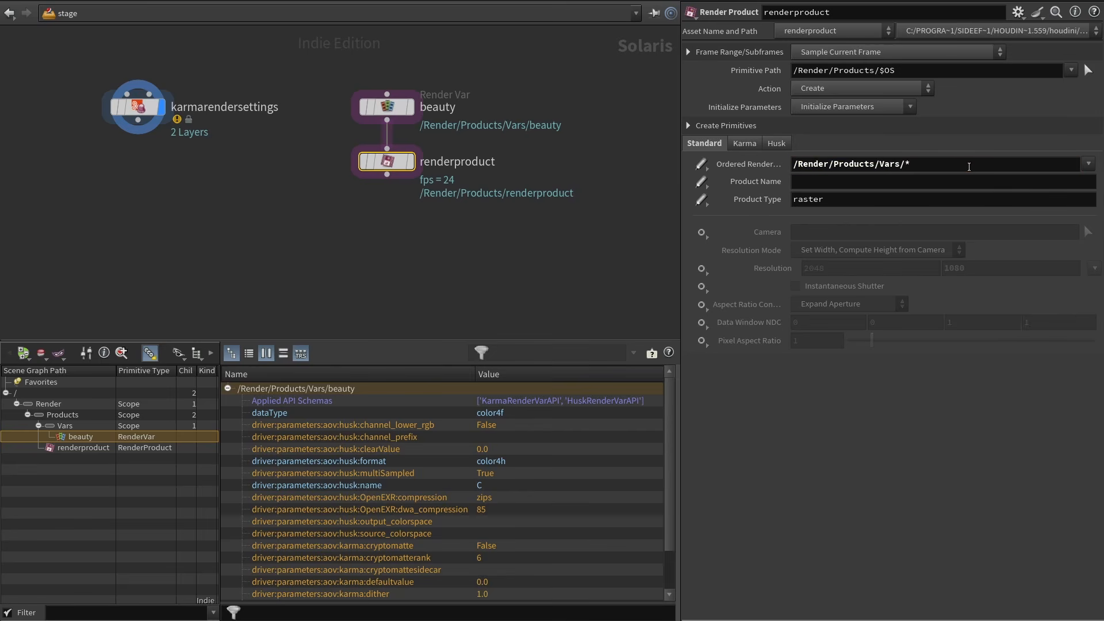
# Set the renderproduct node's product name to $HIP/render/$HIPNAME.$OS.$F4.exr.
pyautogui.click(942, 179)
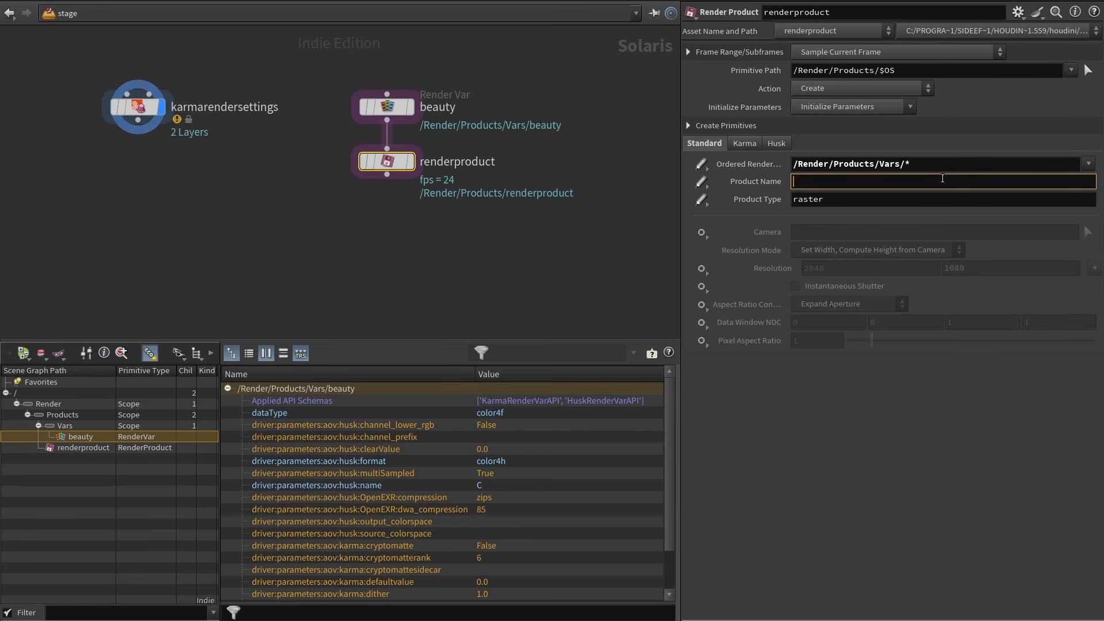
pyautogui.write('$HIP/render/$HIPNAME.$O')
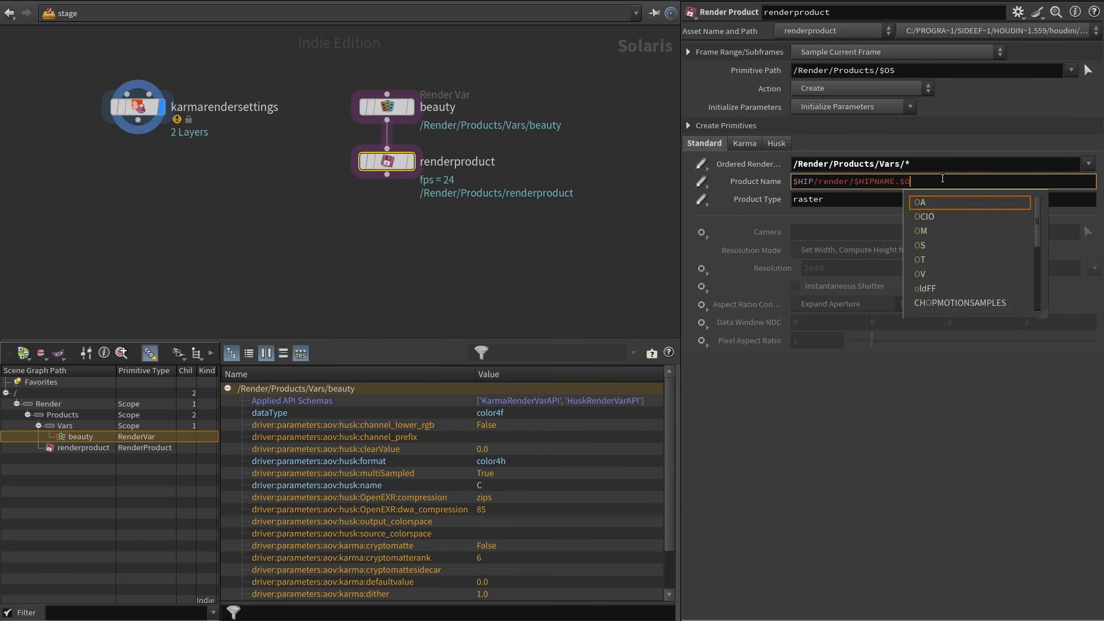
pyautogui.write('S.$F4.exr')
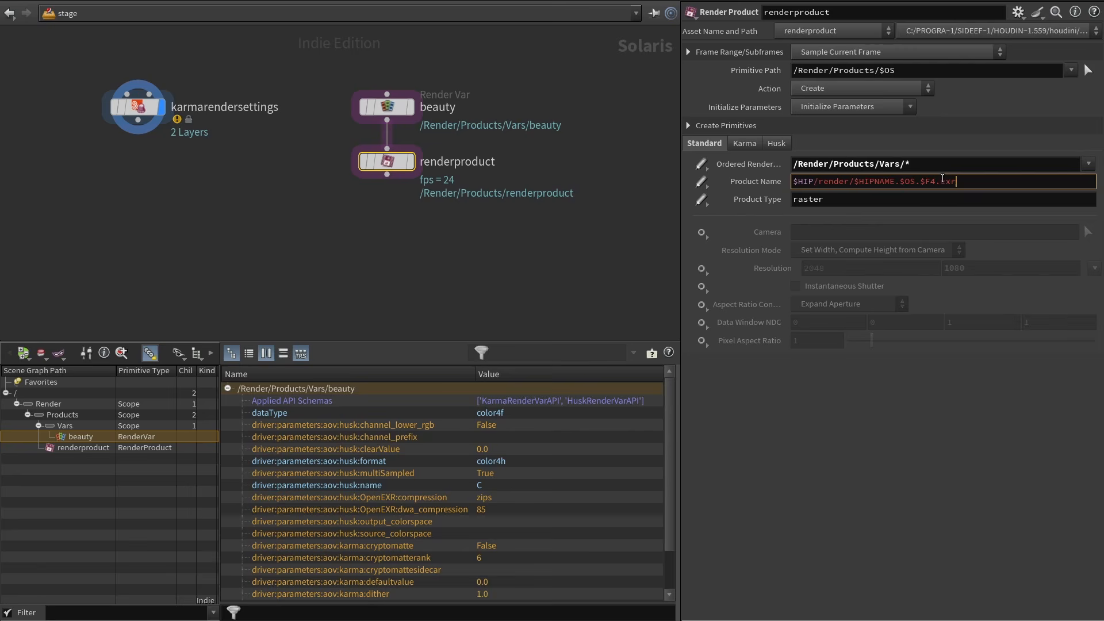
pyautogui.press('Return')
# Set the renderproduct node's frame sampling to Sample Frame Range If Input Is Not Time Dependent.
pyautogui.doubleClick(924, 181)
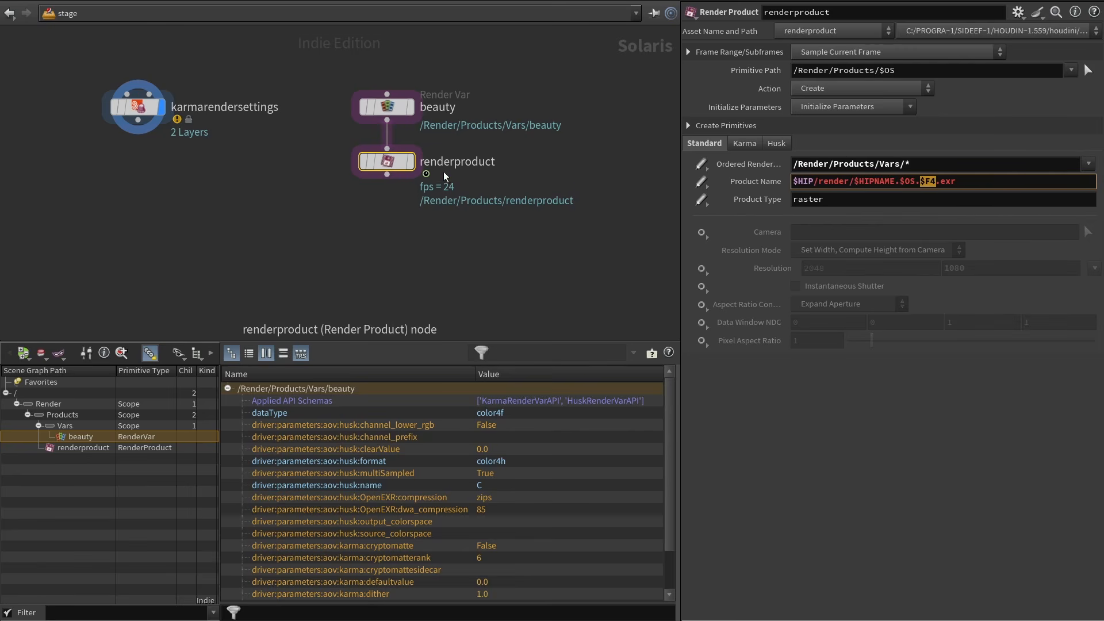
pyautogui.click(842, 52)
pyautogui.click(843, 81)
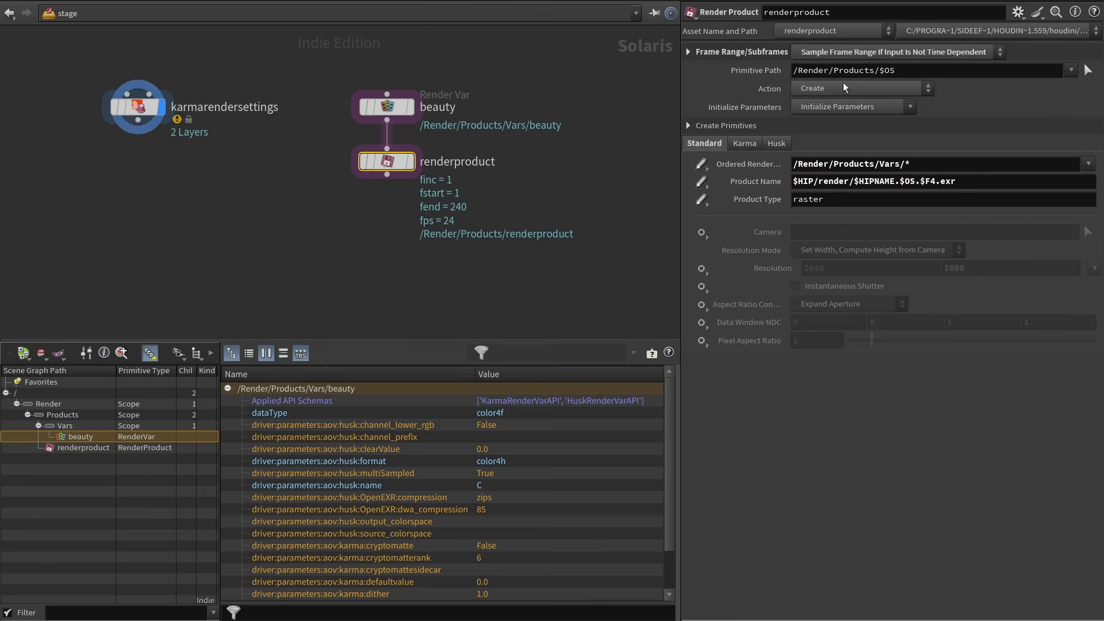
# Examine the time samples of the productName attribute on the renderproduct prim.
pyautogui.click(94, 447)
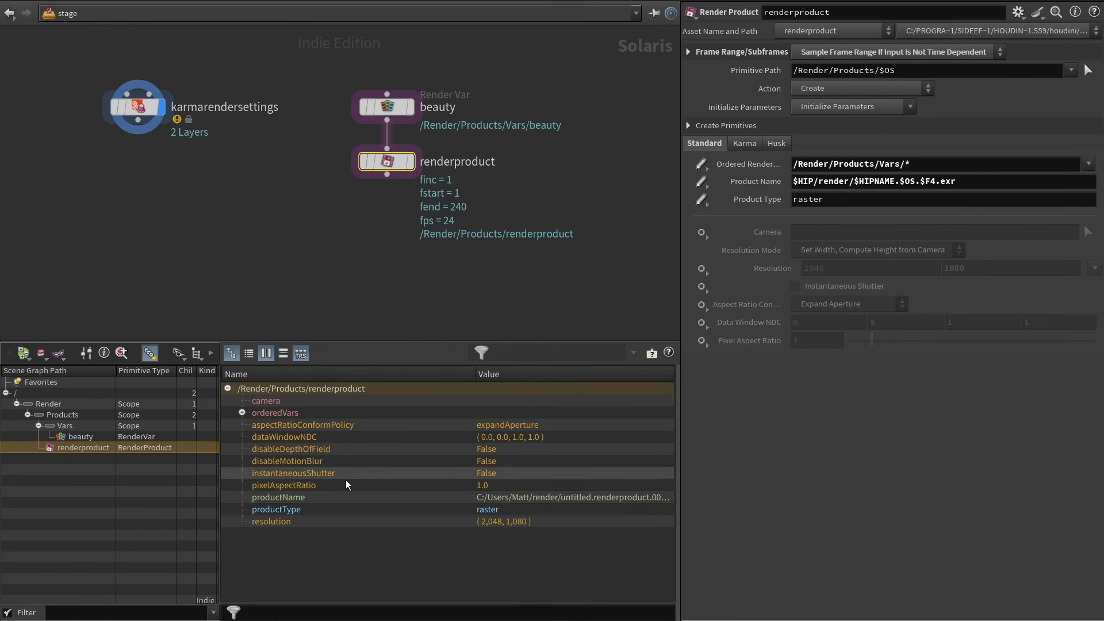
pyautogui.click(375, 497)
pyautogui.moveTo(677, 458); pyautogui.dragTo(226, 454)
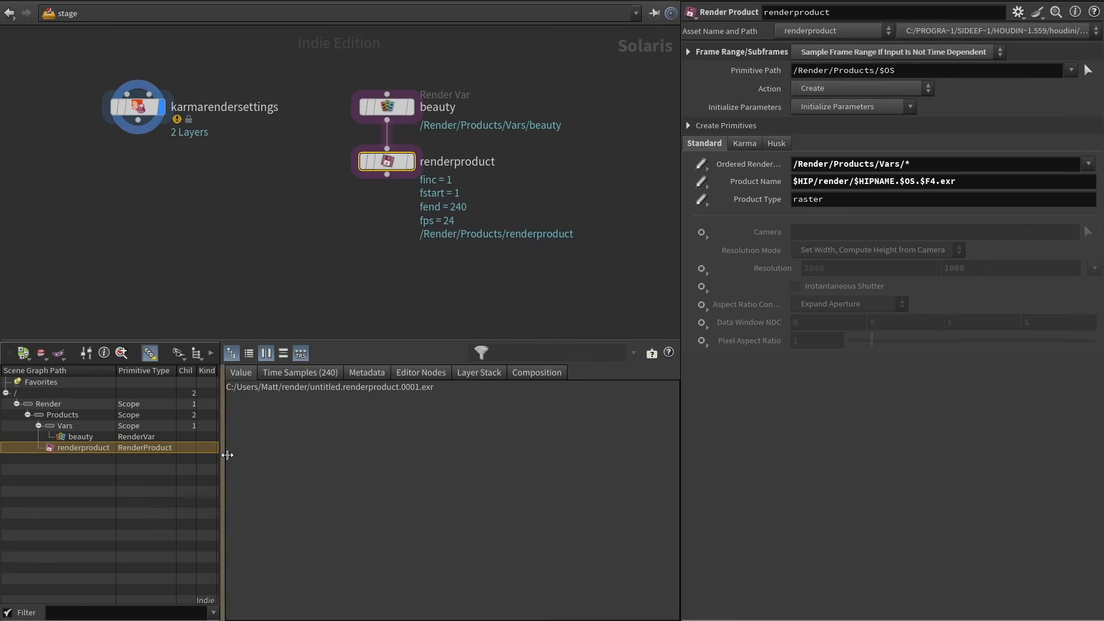
pyautogui.click(299, 373)
pyautogui.moveTo(673, 402); pyautogui.dragTo(677, 477)
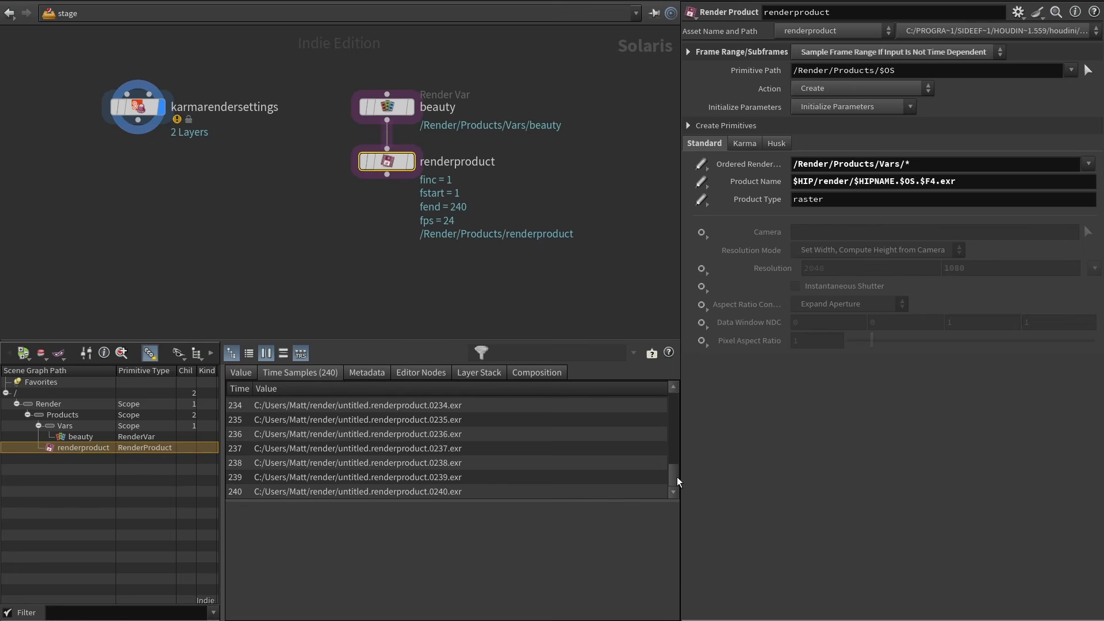
pyautogui.moveTo(222, 454); pyautogui.dragTo(676, 431)
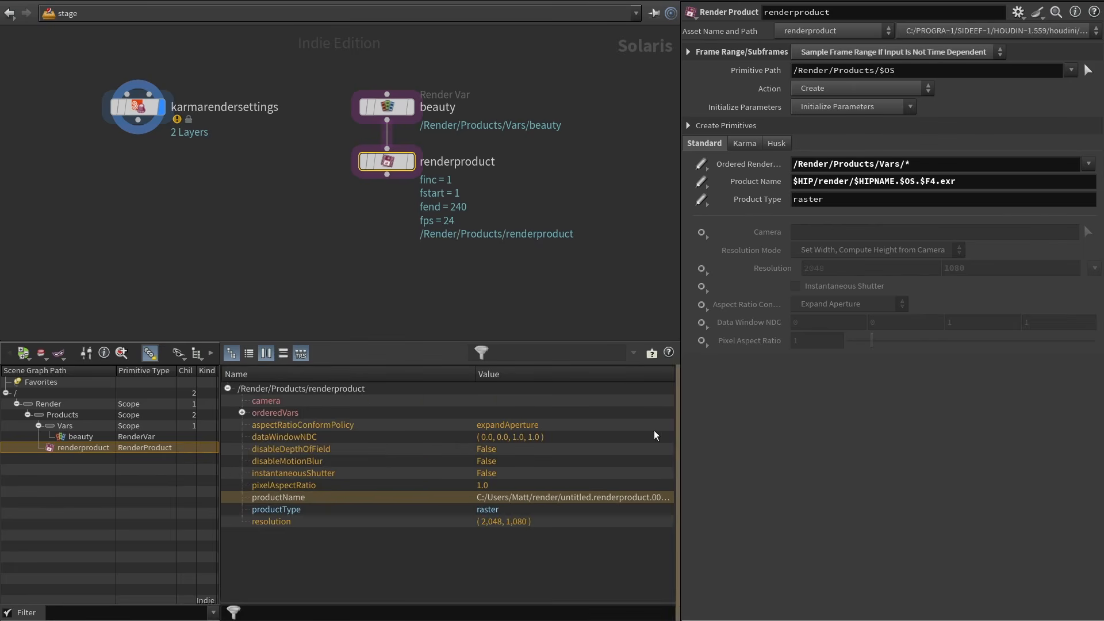
# Review the renderproduct node's product type and its Karma and Husk parameters.
pyautogui.moveTo(794, 200); pyautogui.dragTo(844, 201)
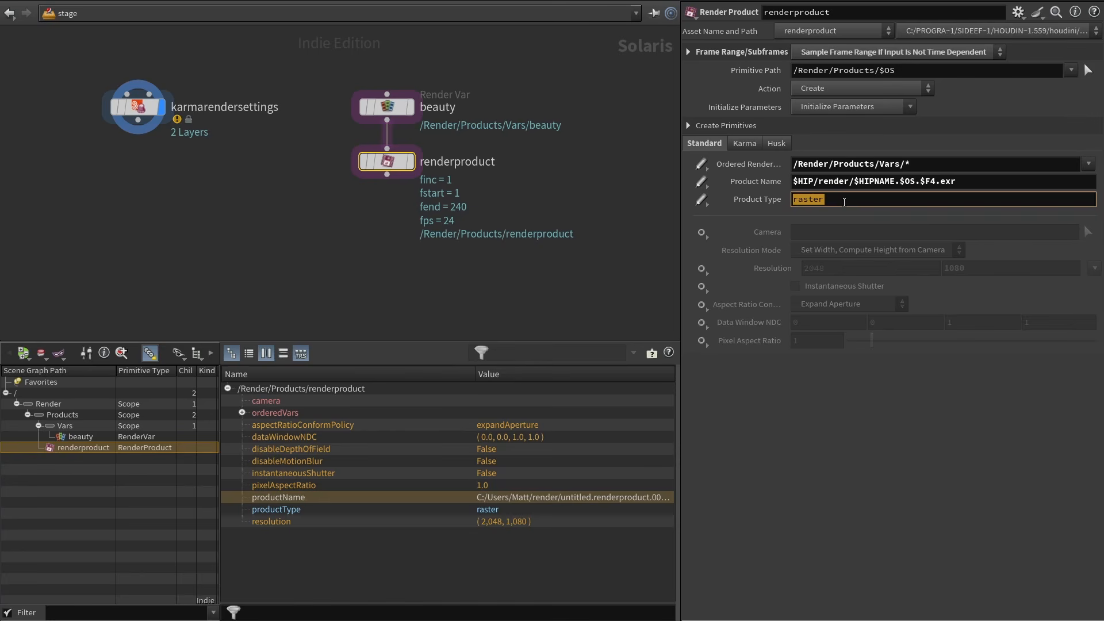
pyautogui.click(852, 209)
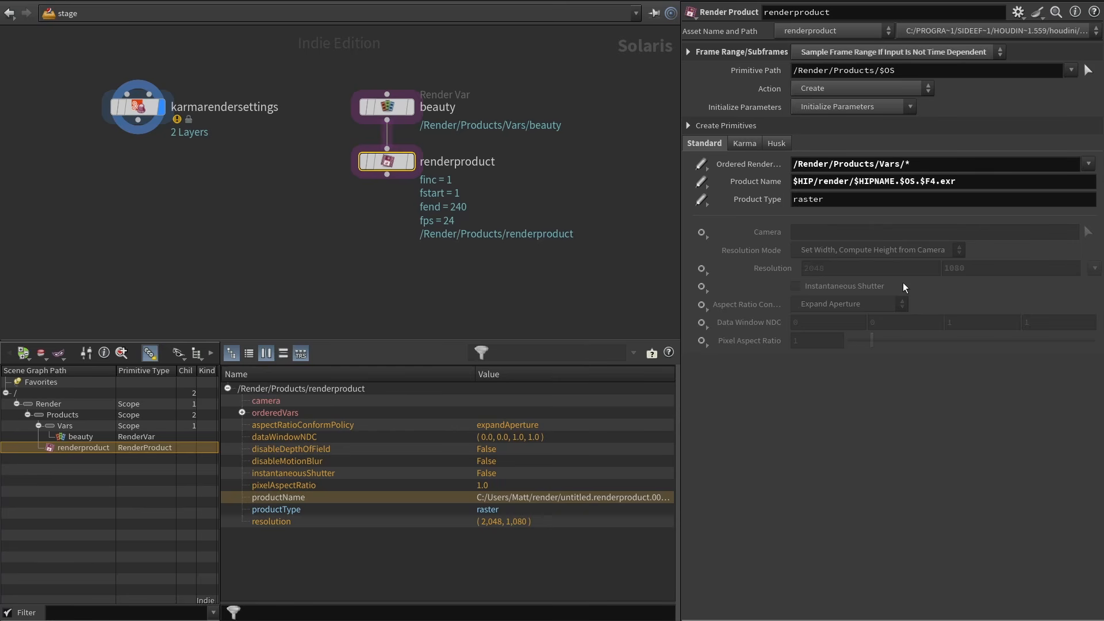
pyautogui.click(742, 144)
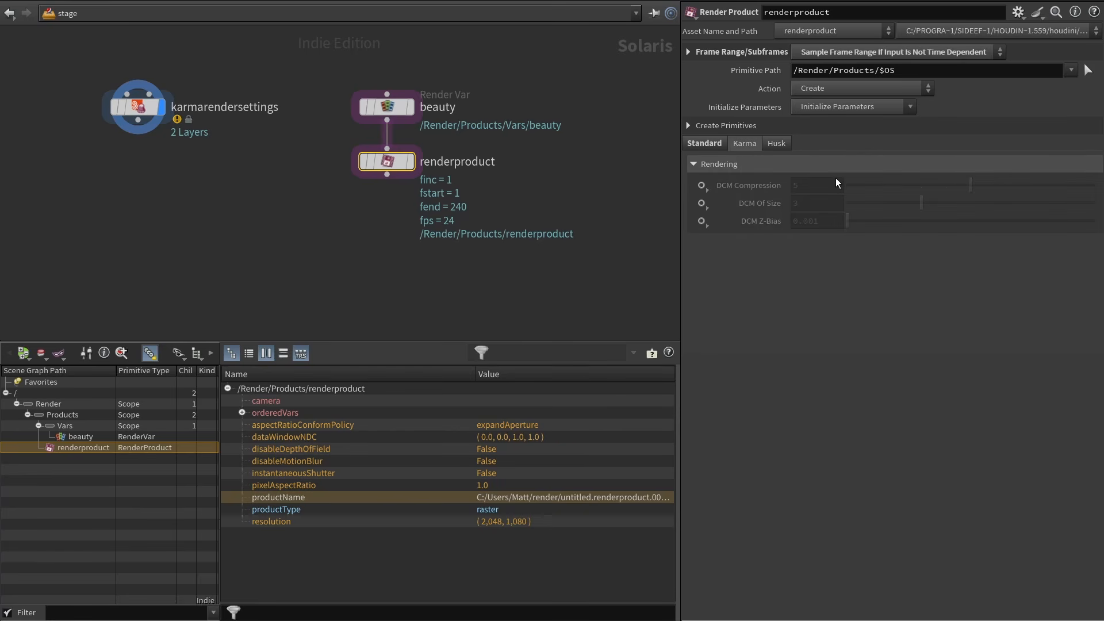
pyautogui.click(777, 144)
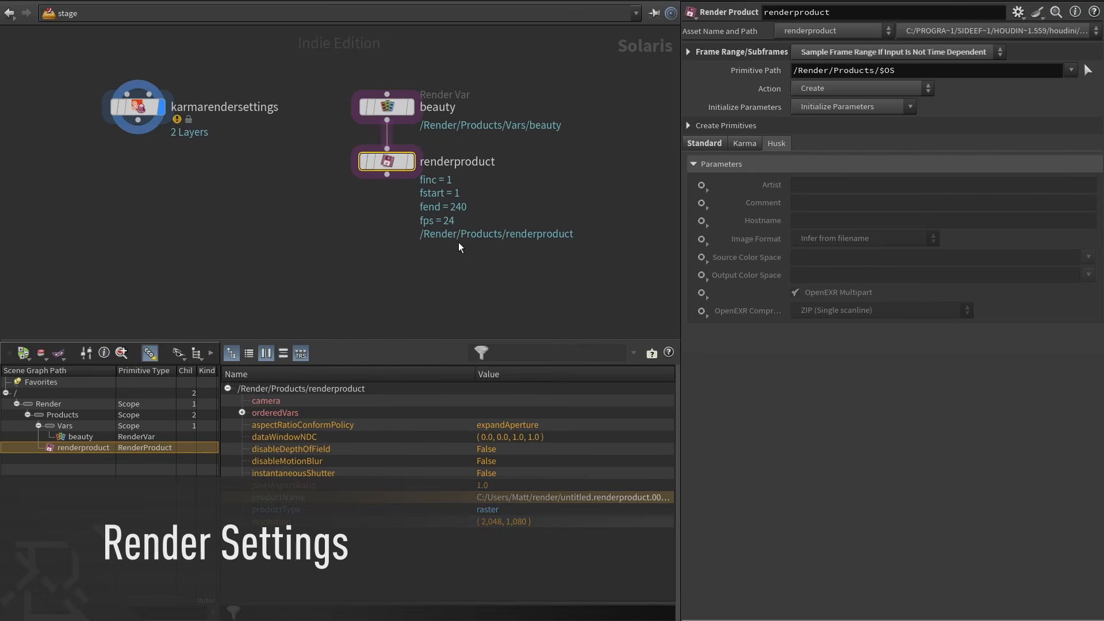
# Add a Render Settings node below renderproduct and rename it to rendersettings.
pyautogui.press('Tab')
pyautogui.write('render settings')
pyautogui.press('Return')
pyautogui.doubleClick(454, 216)
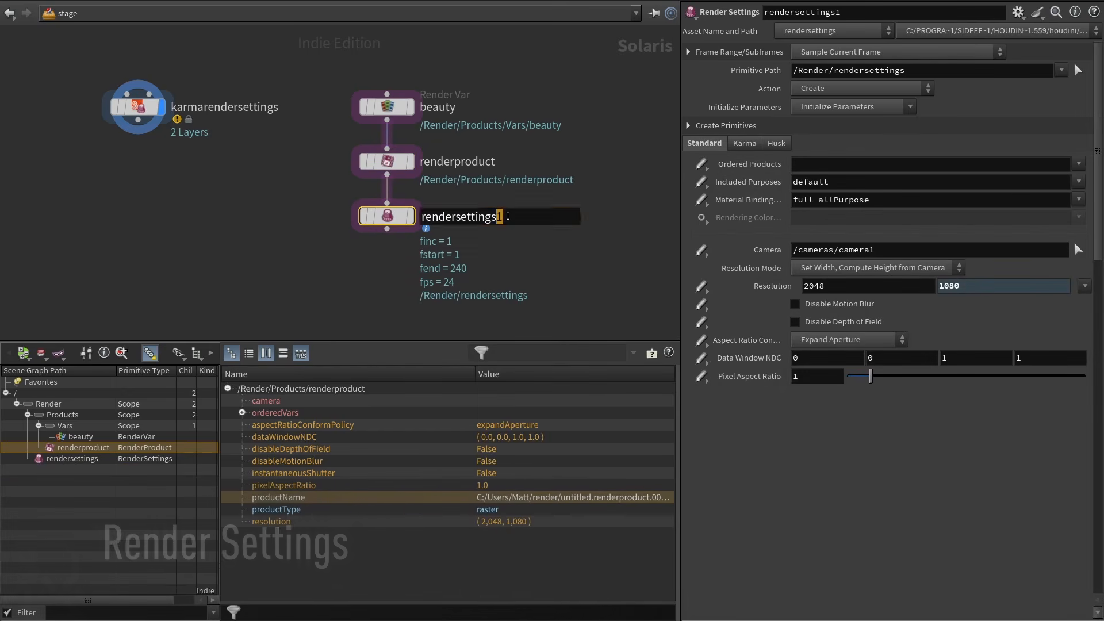
pyautogui.press('BackSpace')
pyautogui.press('Return')
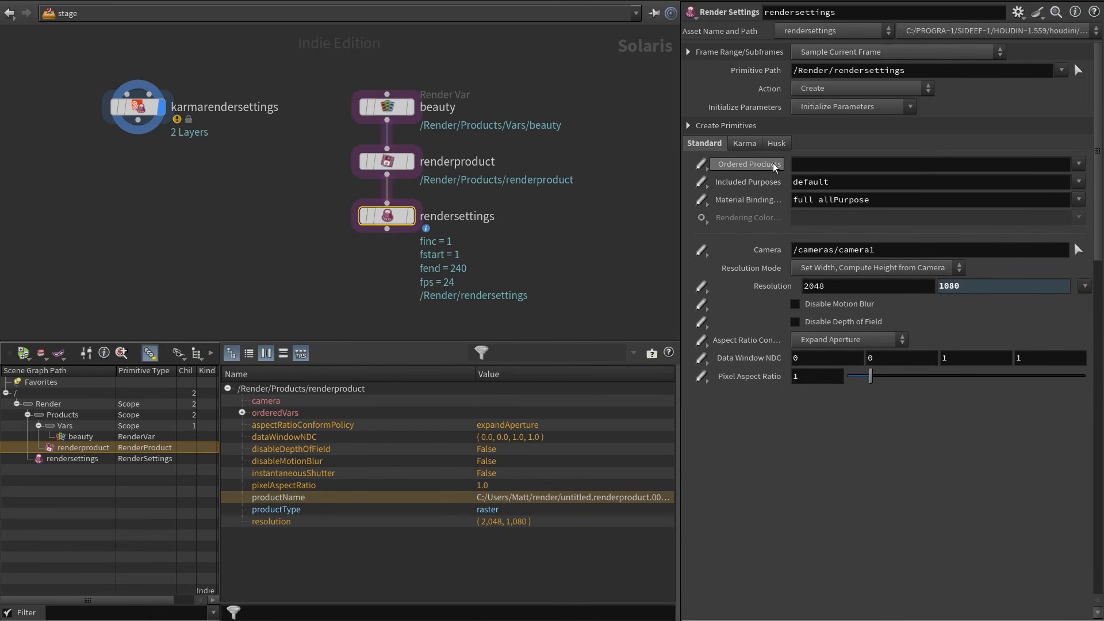
# Set the rendersettings node's ordered products to /Render/Products/renderproduct and add render to the default included purposes.
pyautogui.click(1078, 165)
pyautogui.click(1080, 182)
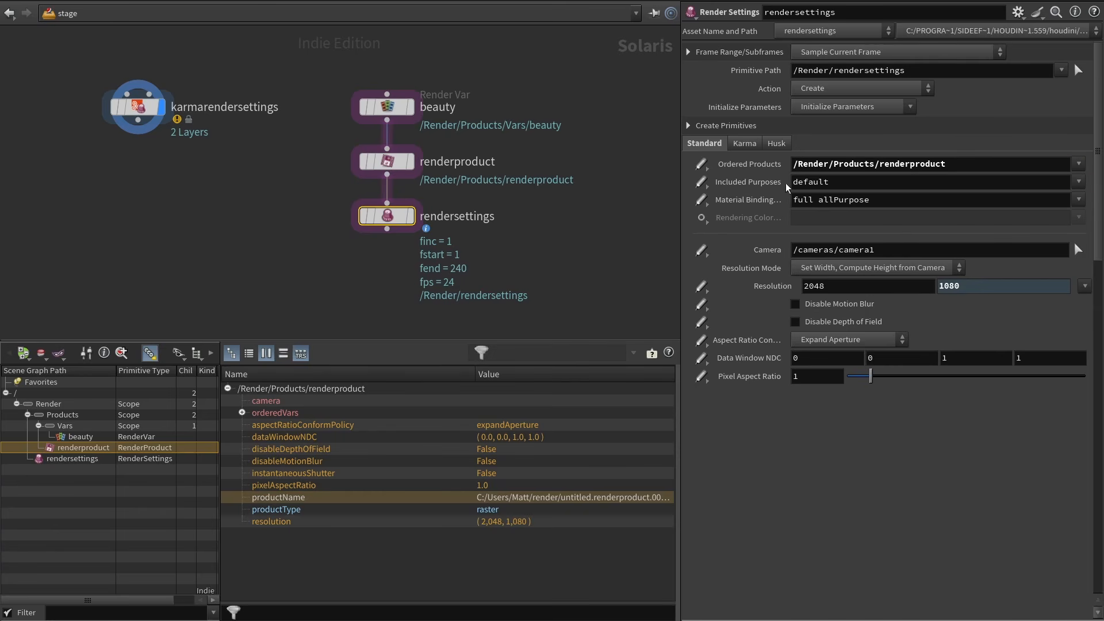
pyautogui.click(1077, 183)
pyautogui.click(1083, 212)
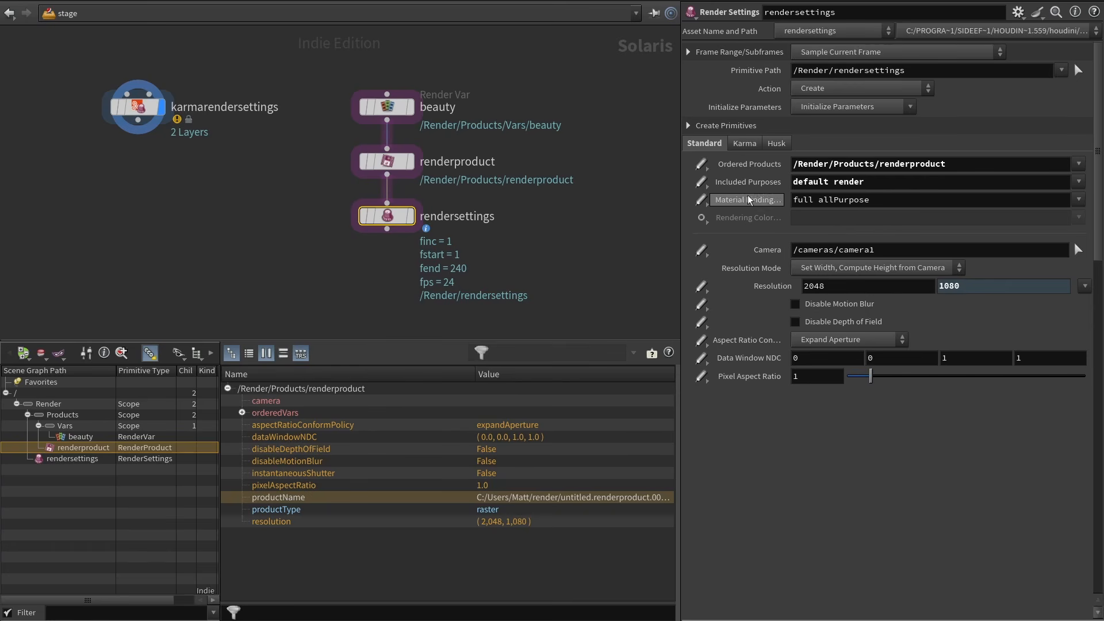
# Enable the Path Traced Samples parameter in the rendersettings node's Karma sampling settings and show its default geometry settings.
pyautogui.click(743, 144)
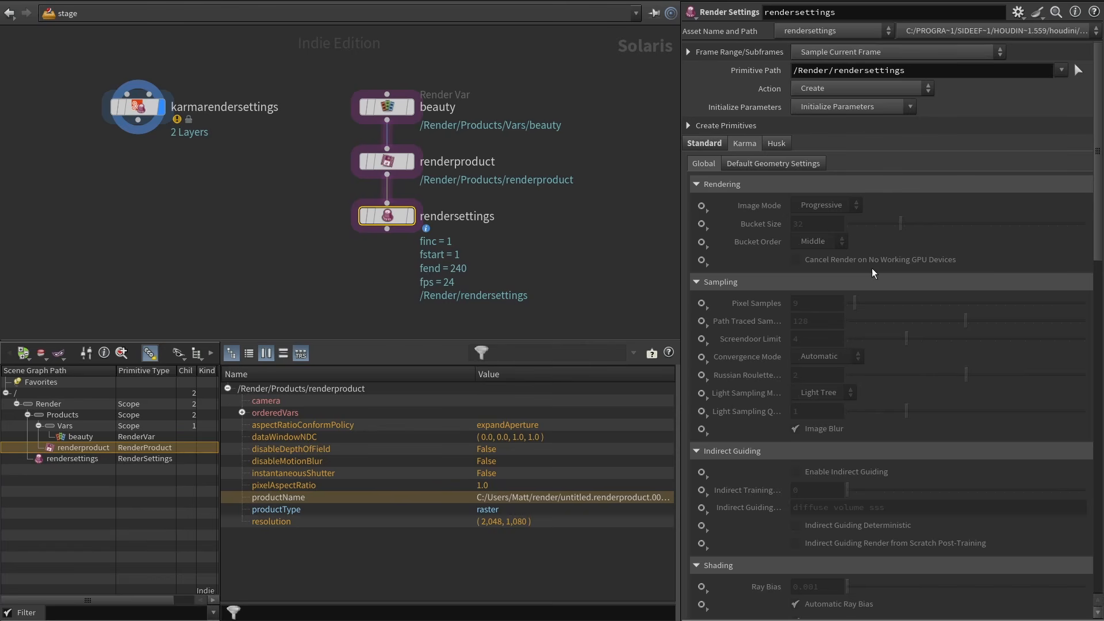
pyautogui.click(700, 321)
pyautogui.click(702, 336)
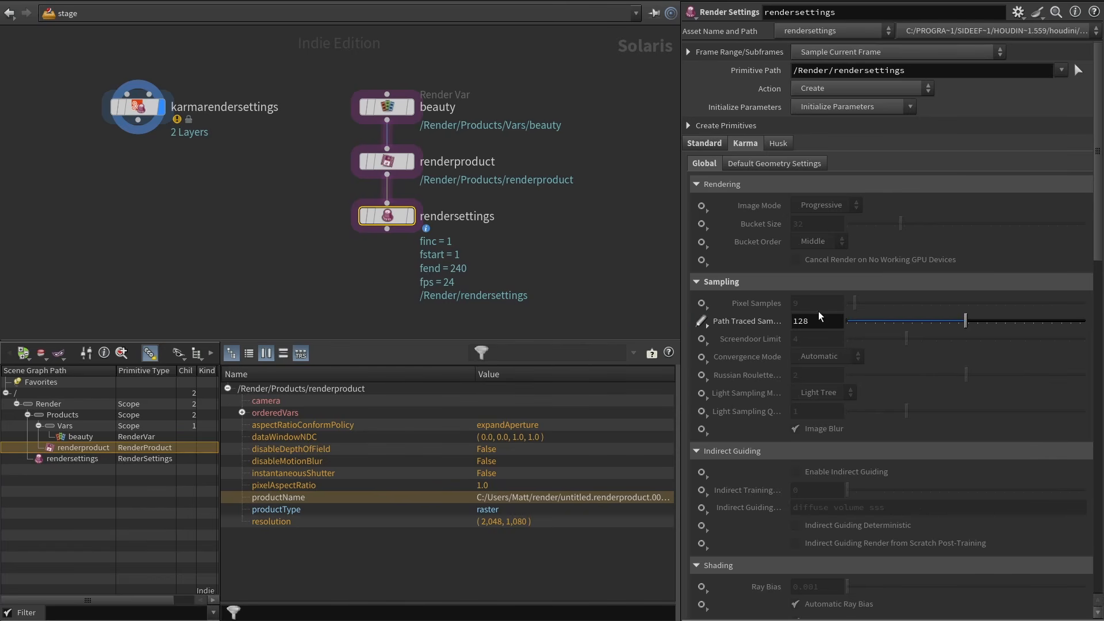
pyautogui.click(765, 164)
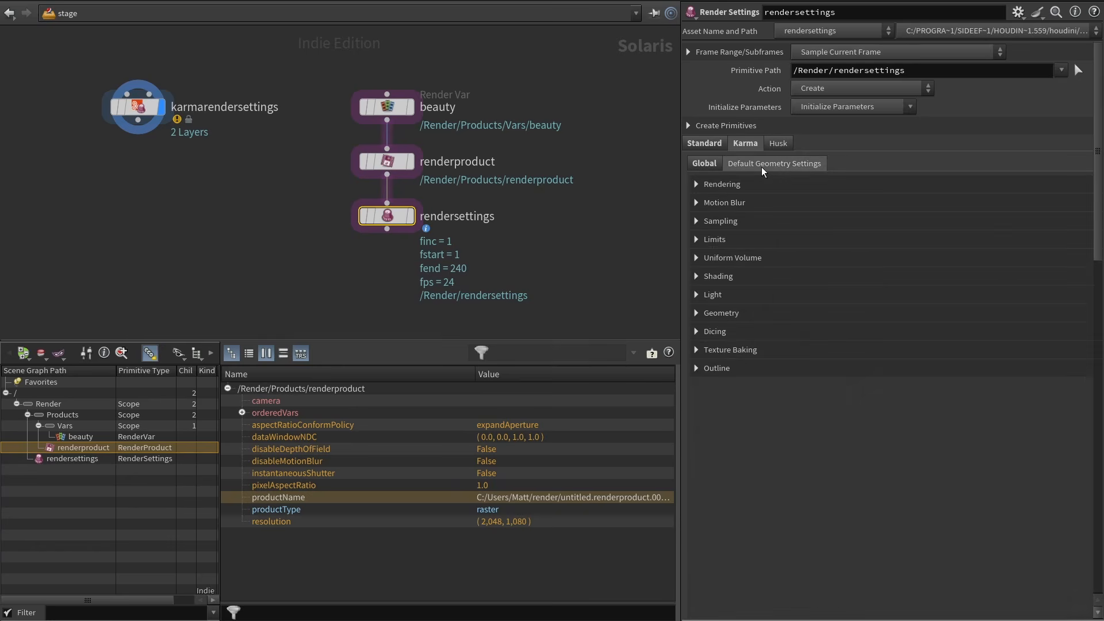
# Enable the Diffuse Limit in the rendersettings node's Karma default geometry limits and set it to 3.
pyautogui.click(715, 239)
pyautogui.click(701, 261)
pyautogui.click(780, 267)
pyautogui.click(813, 261)
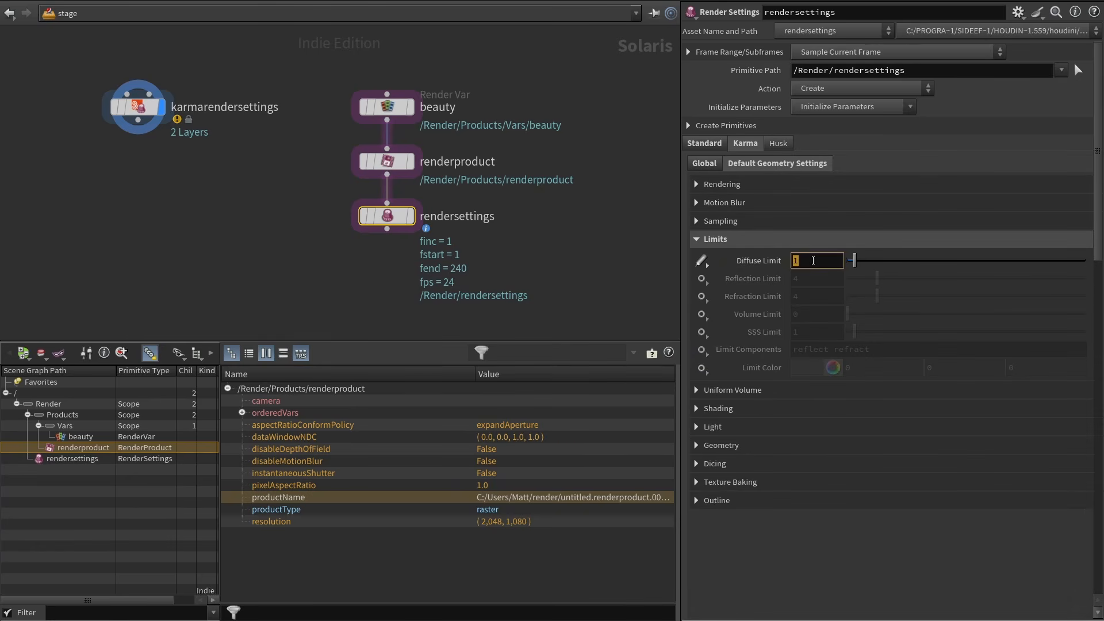
pyautogui.write('3')
# Examine the karmarendersettings node's advanced settings and the renderSettingsPrimPath metadata in its scene graph layer.
pyautogui.click(144, 110)
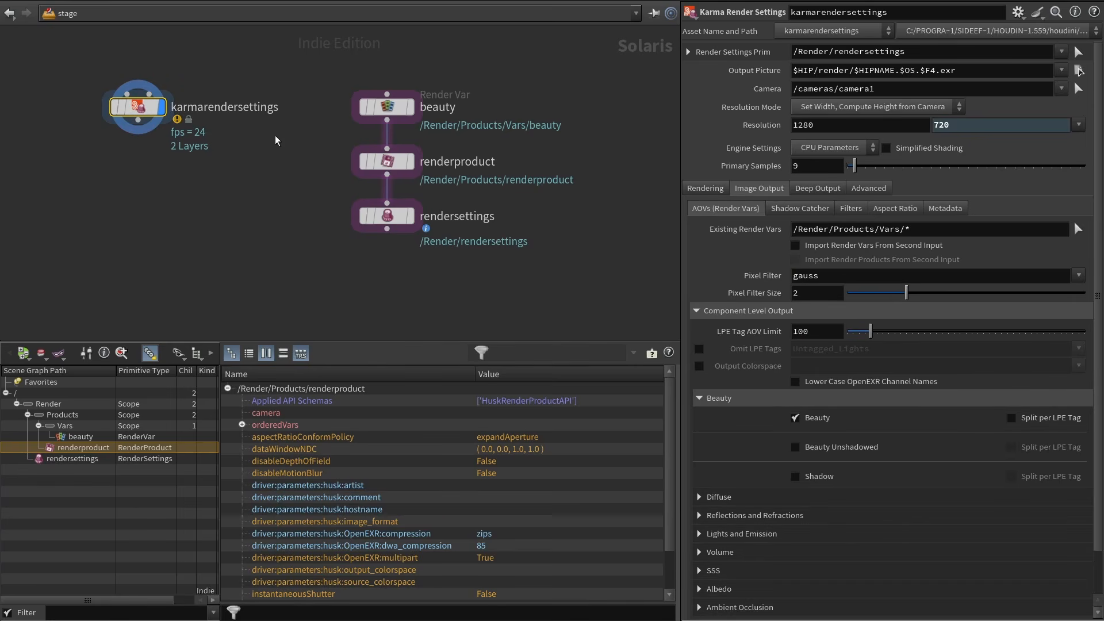
pyautogui.click(856, 188)
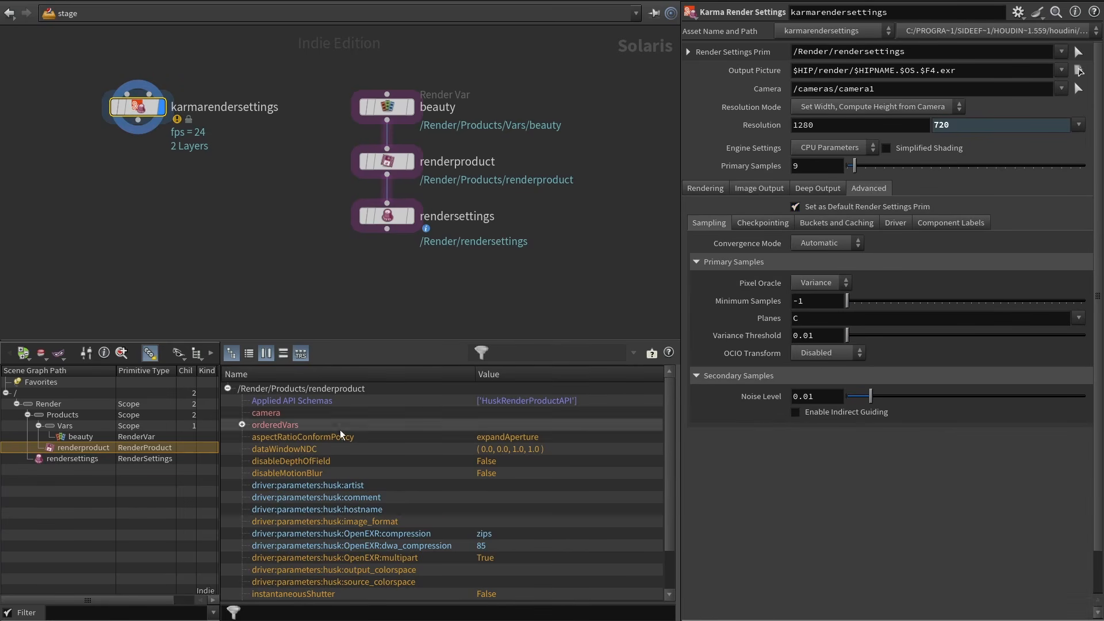
pyautogui.hotkey('ctrl', 'pagedown')
pyautogui.click(7, 387)
pyautogui.click(55, 401)
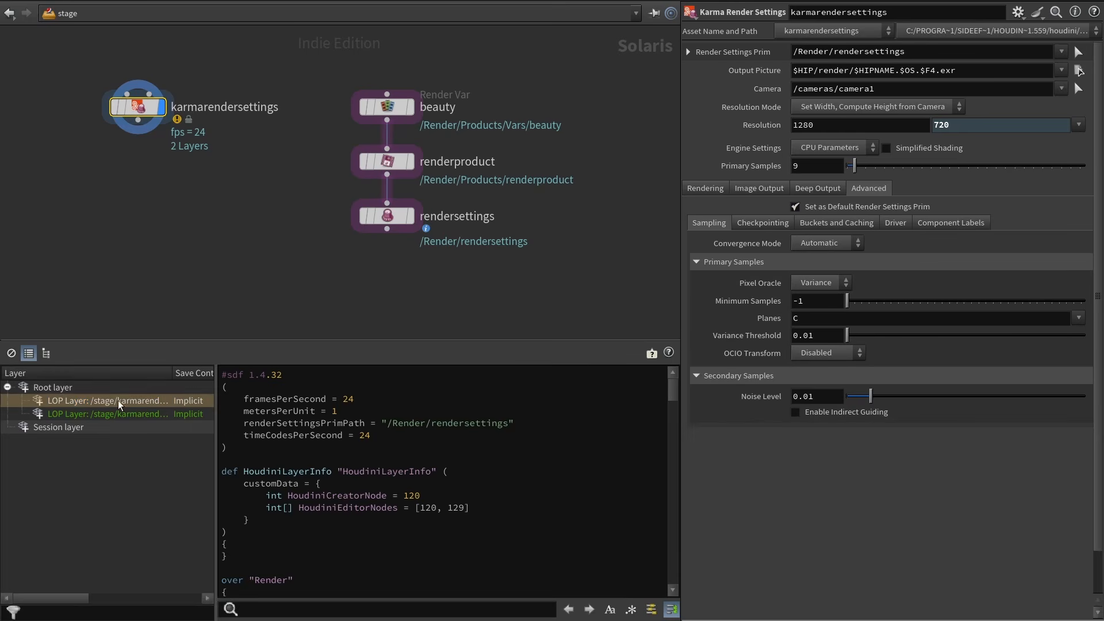
pyautogui.moveTo(244, 423); pyautogui.dragTo(531, 422)
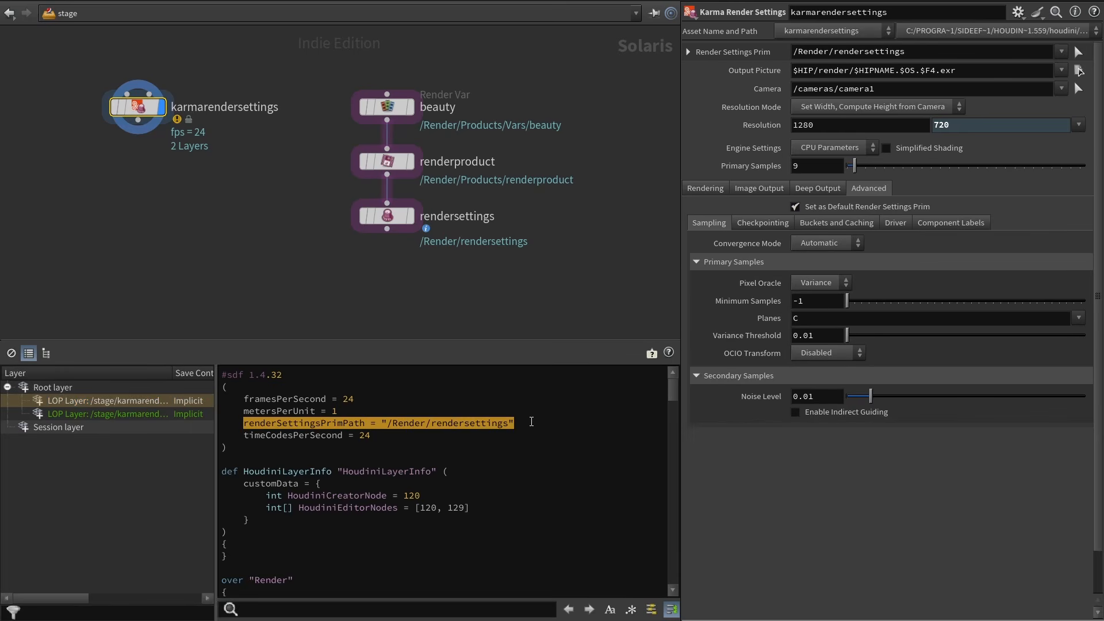
# Add a Configure Layer node below rendersettings, set its Render Settings to /Render/rendersettings, and check the resulting layer metadata.
pyautogui.click(395, 218)
pyautogui.press('Tab')
pyautogui.write('config')
pyautogui.press('Return')
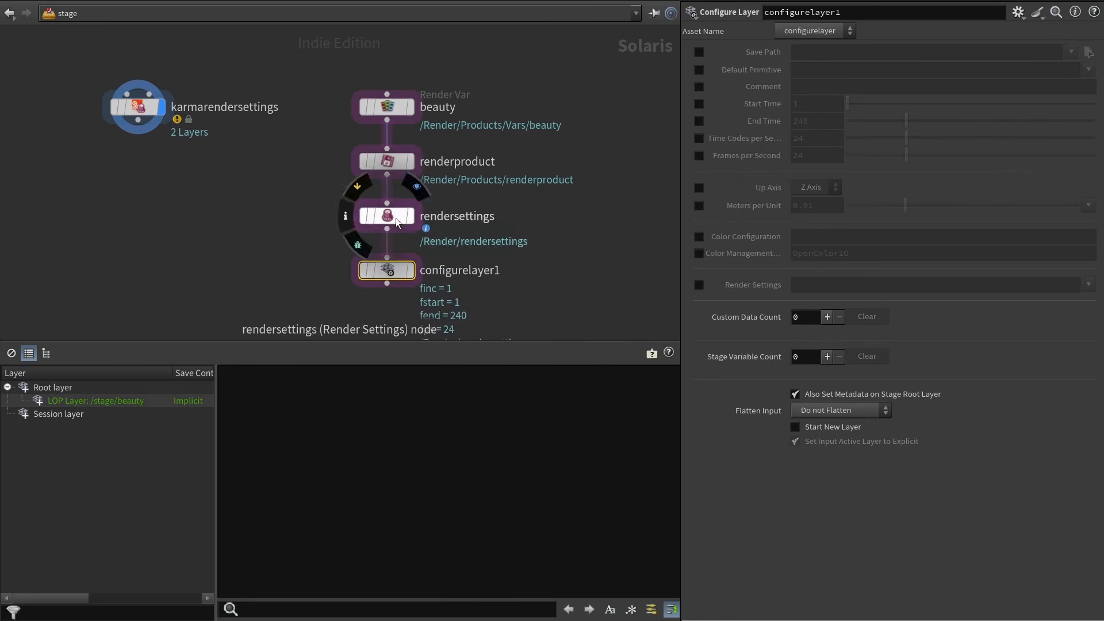
pyautogui.click(699, 284)
pyautogui.click(1088, 284)
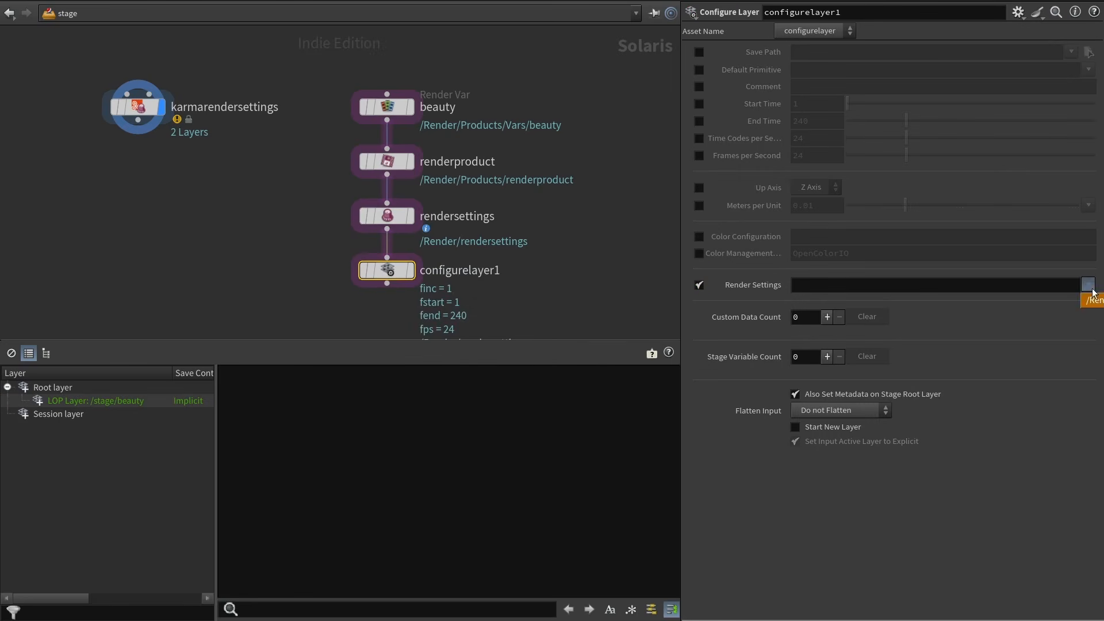
pyautogui.click(126, 402)
pyautogui.moveTo(242, 425); pyautogui.dragTo(532, 424)
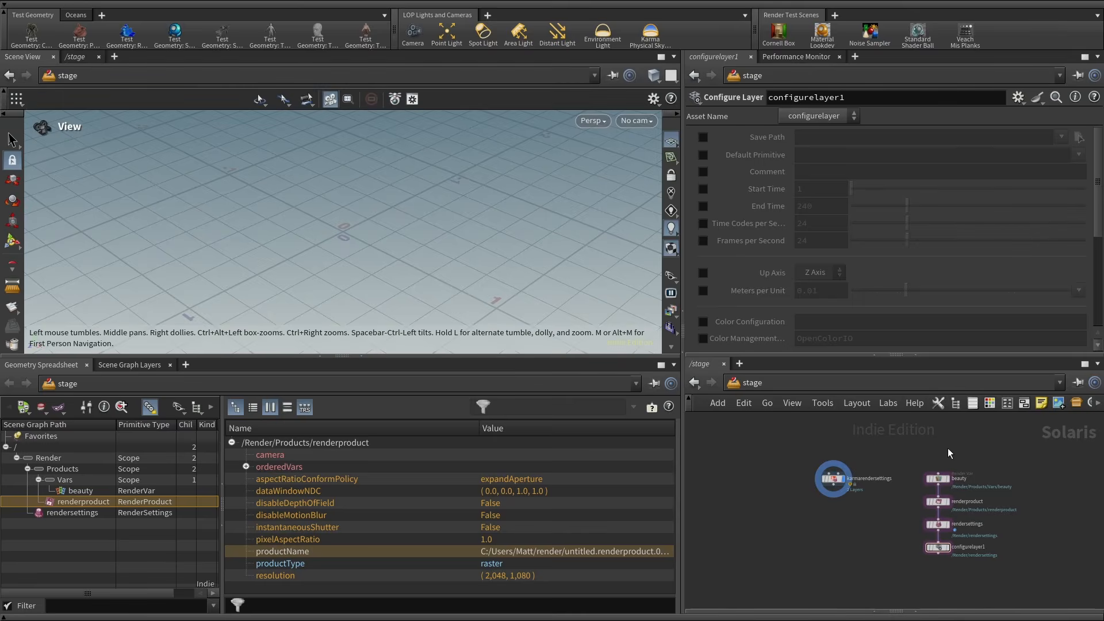
# Add the Cornell box test scene above the beauty node at the head of the chain.
pyautogui.press('Tab')
pyautogui.write('cor')
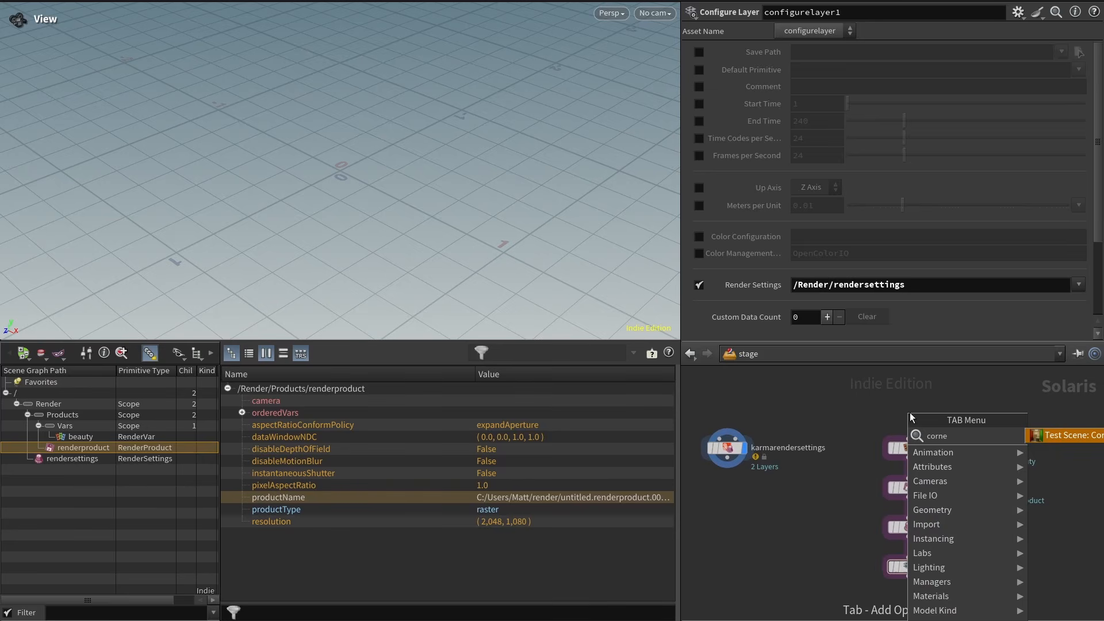
pyautogui.press('Return')
pyautogui.click(910, 412)
# Set the rendersettings node's camera to /World/Camera by picking the camera in the scene.
pyautogui.click(911, 527)
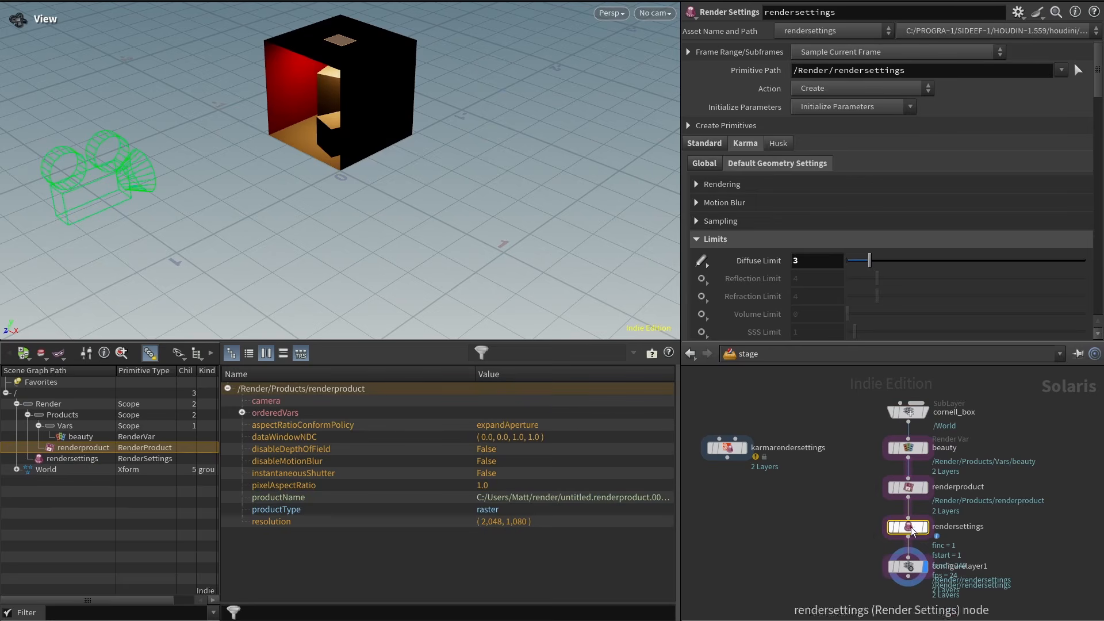
pyautogui.click(706, 145)
pyautogui.click(1077, 249)
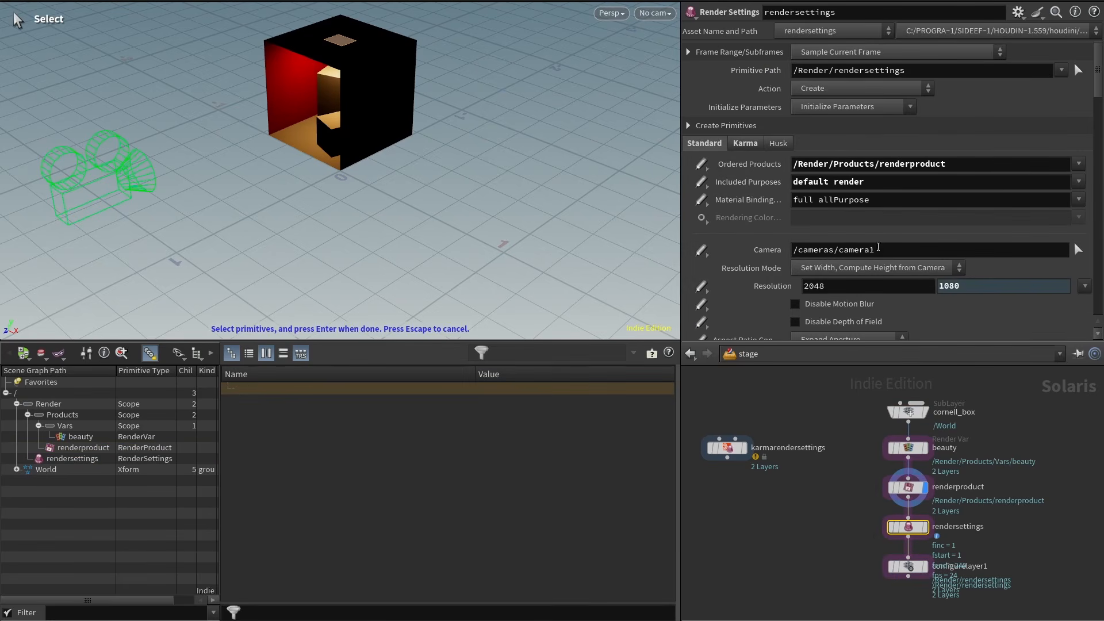
pyautogui.click(133, 183)
pyautogui.press('Return')
# Look through /World/Camera in the viewport and render the view with Karma XPU.
pyautogui.click(661, 16)
pyautogui.click(661, 27)
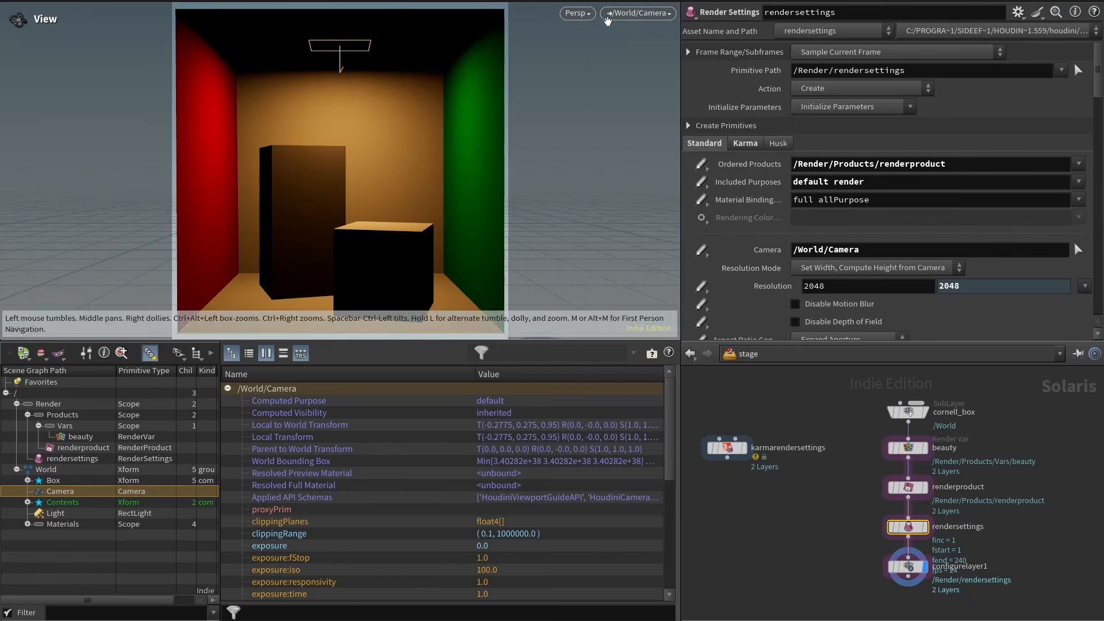
pyautogui.click(577, 13)
pyautogui.click(595, 89)
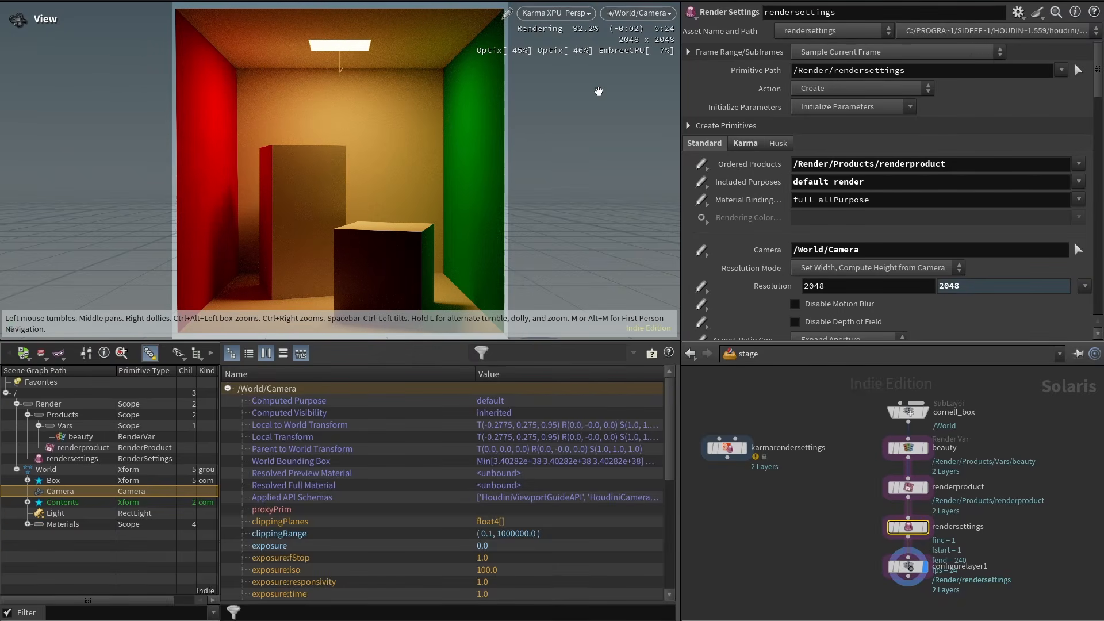
# Insert an Additional Render Vars node between beauty and renderproduct and set its render var to the N preset with source ray:hitN.
pyautogui.rightClick(908, 458)
pyautogui.write('addi')
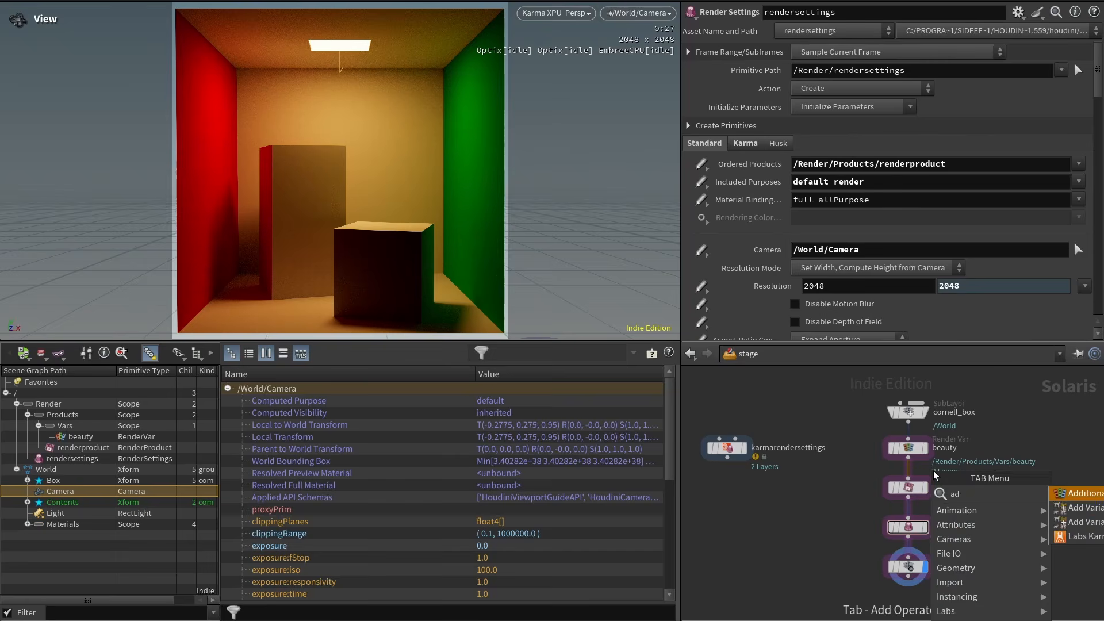
pyautogui.press('Return')
pyautogui.click(1069, 72)
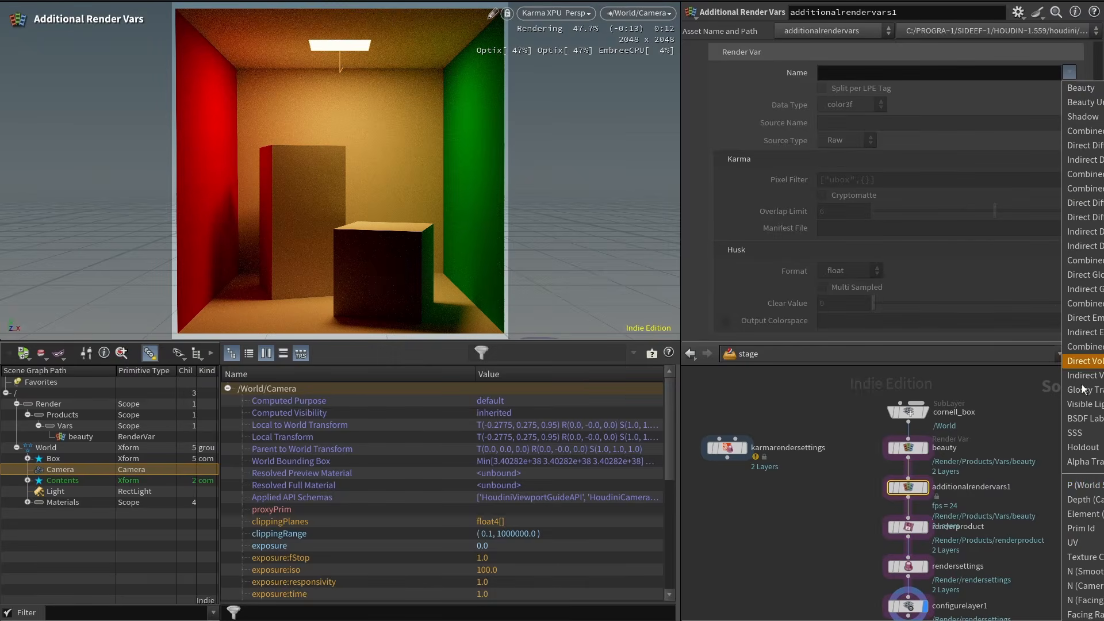
pyautogui.click(1087, 571)
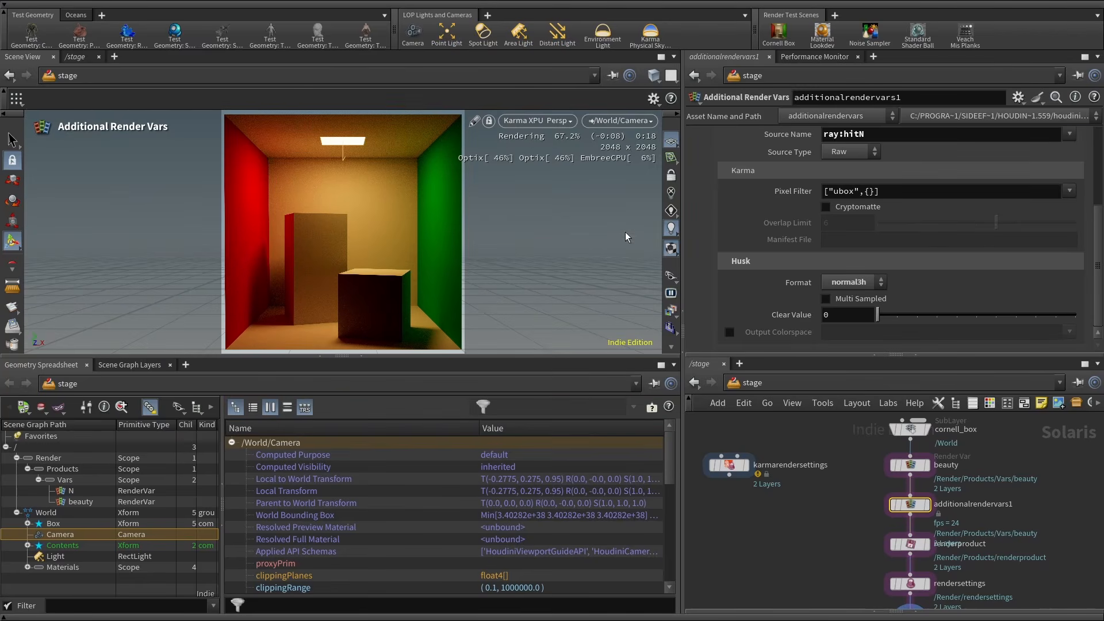
# Preview the N render output in the viewport and return the display to C.
pyautogui.click(671, 312)
pyautogui.click(674, 341)
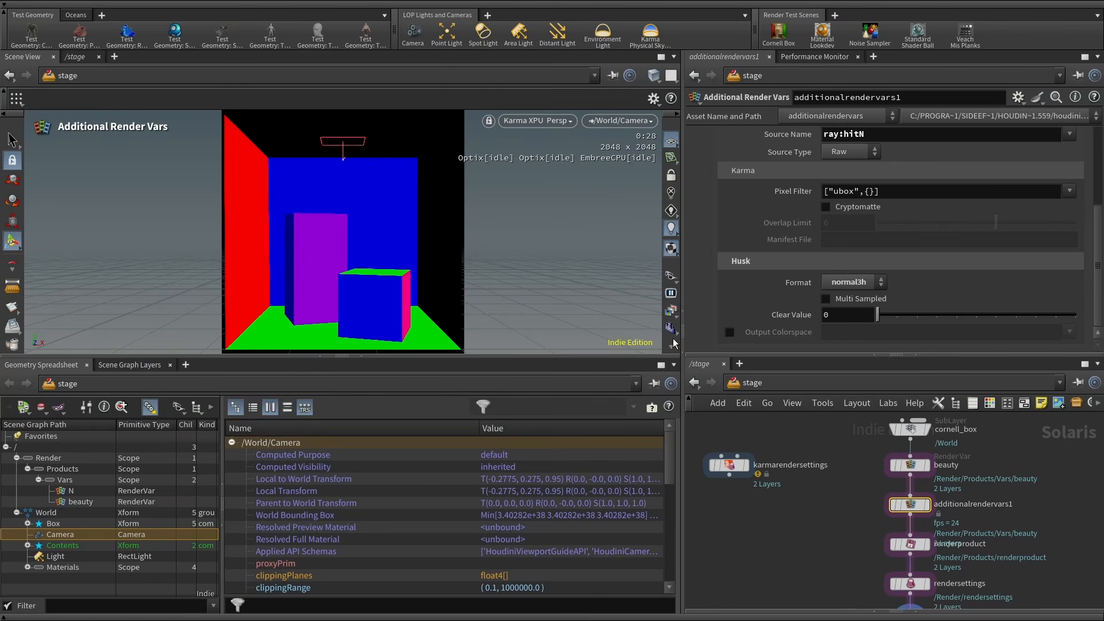
pyautogui.click(671, 312)
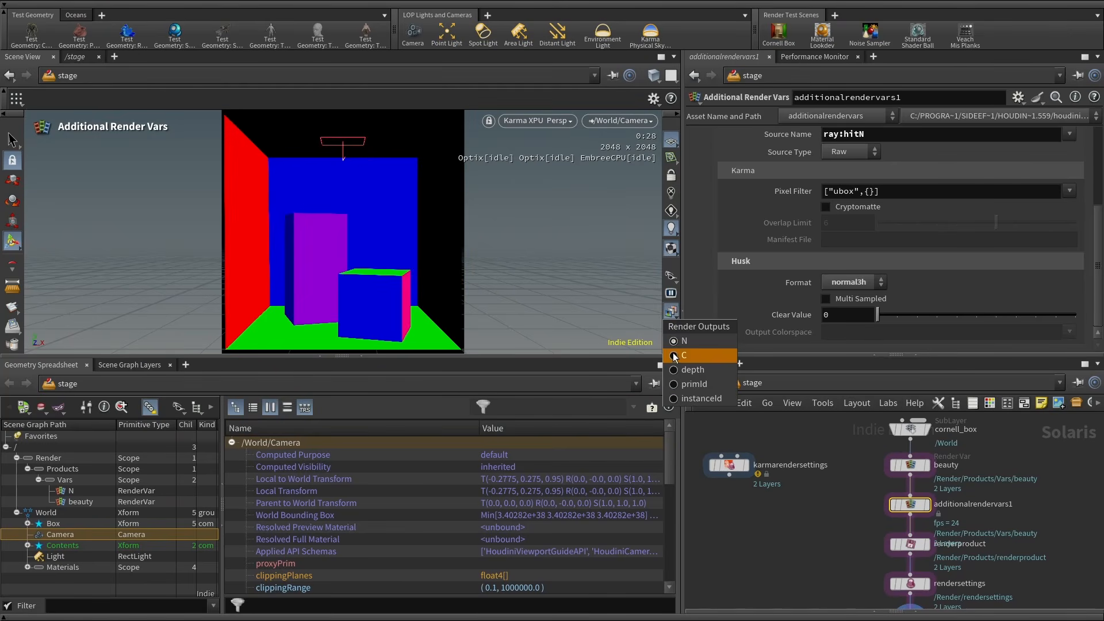
pyautogui.click(674, 356)
# Check the wildcard path in the renderproduct node's ordered render vars and the available viewport render outputs.
pyautogui.click(910, 543)
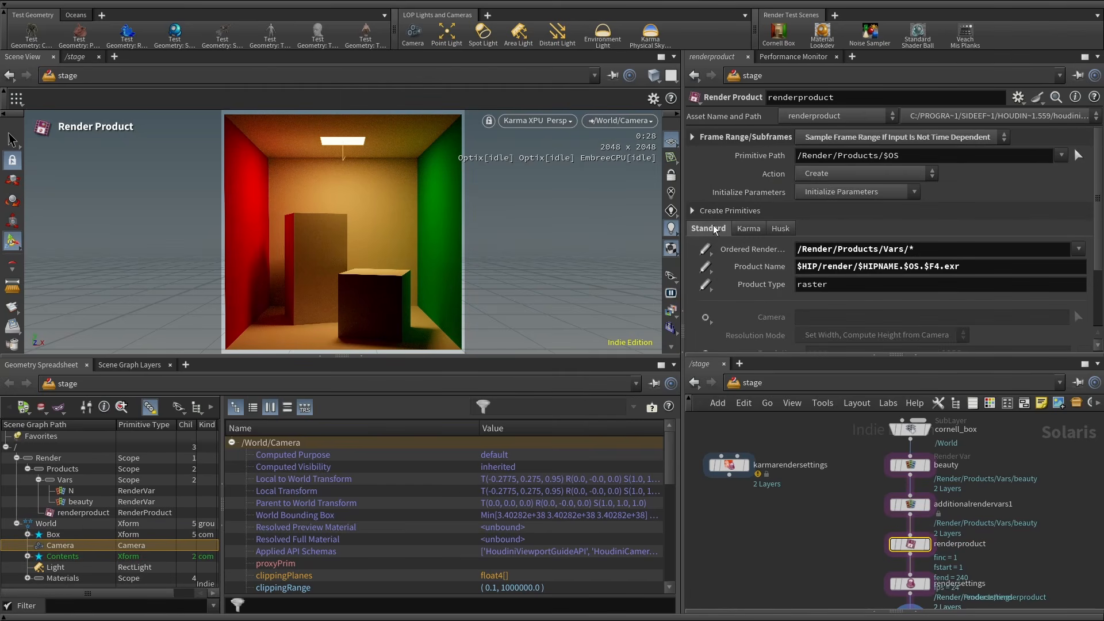
pyautogui.click(906, 250)
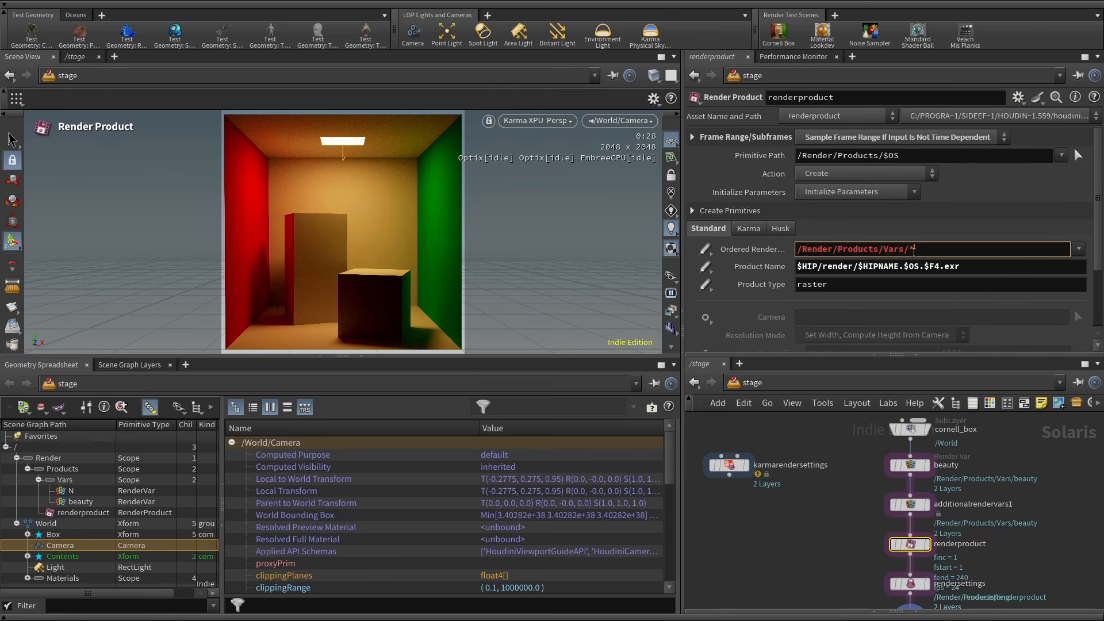
pyautogui.click(670, 311)
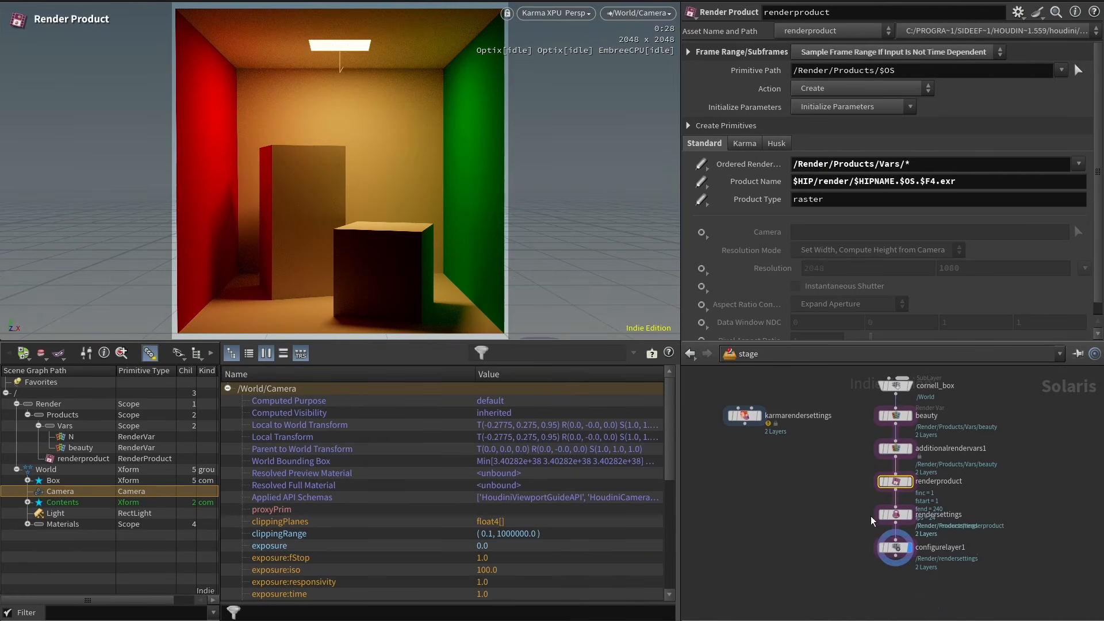
# Add a USD Render ROP below configurelayer1 and set its render delegate to Karma XPU.
pyautogui.click(895, 547)
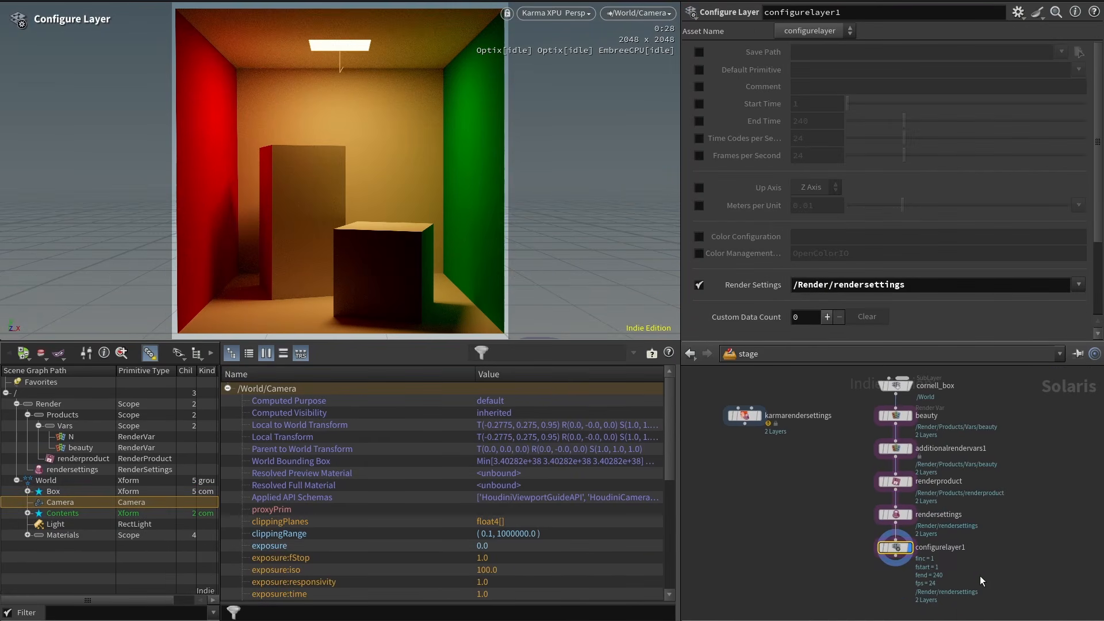
pyautogui.press('Tab')
pyautogui.write('usdrender')
pyautogui.press('Return')
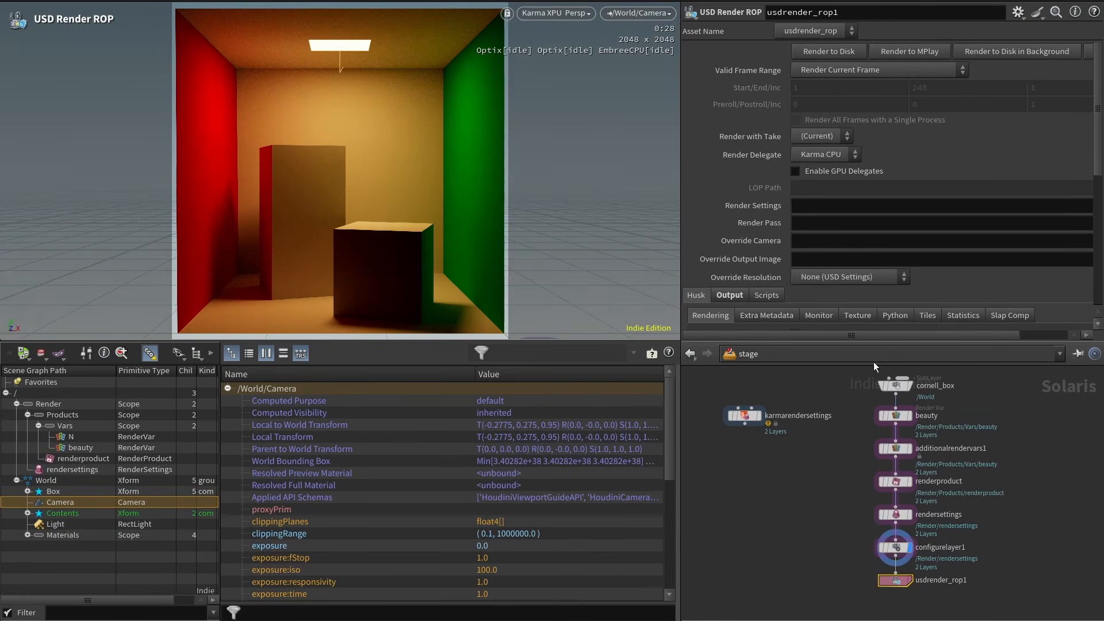
pyautogui.click(826, 157)
pyautogui.click(839, 170)
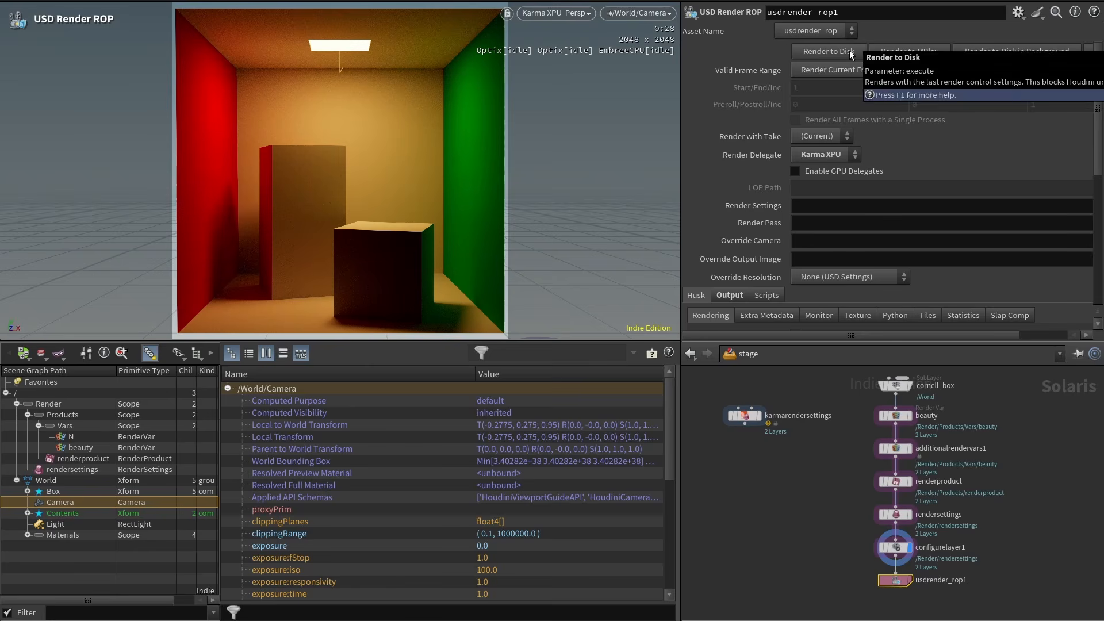
# Enable the MPlay Monitor on usdrender_rop1, render to disk, and close the MPlay window.
pyautogui.click(818, 315)
pyautogui.scroll(-4, 822, 278)
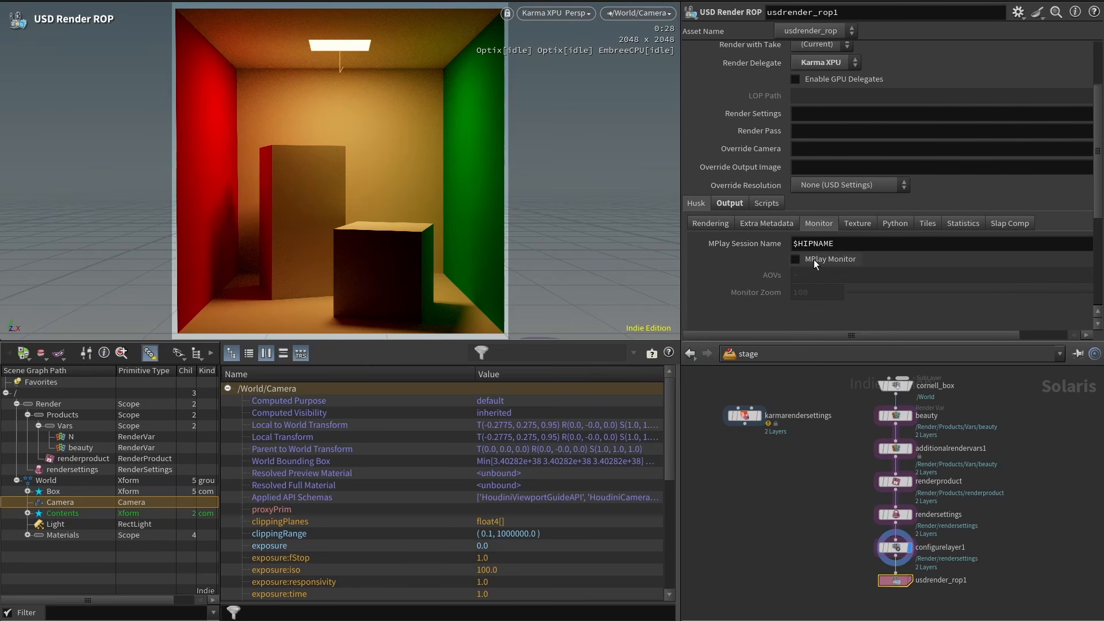
pyautogui.click(813, 259)
pyautogui.scroll(2, 813, 261)
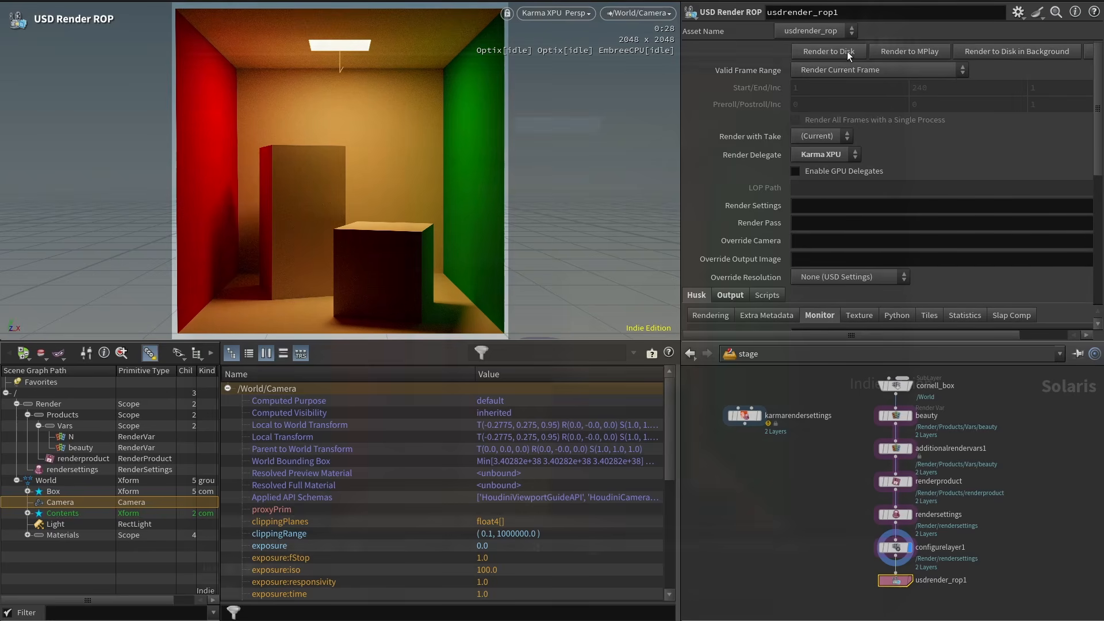
pyautogui.click(847, 50)
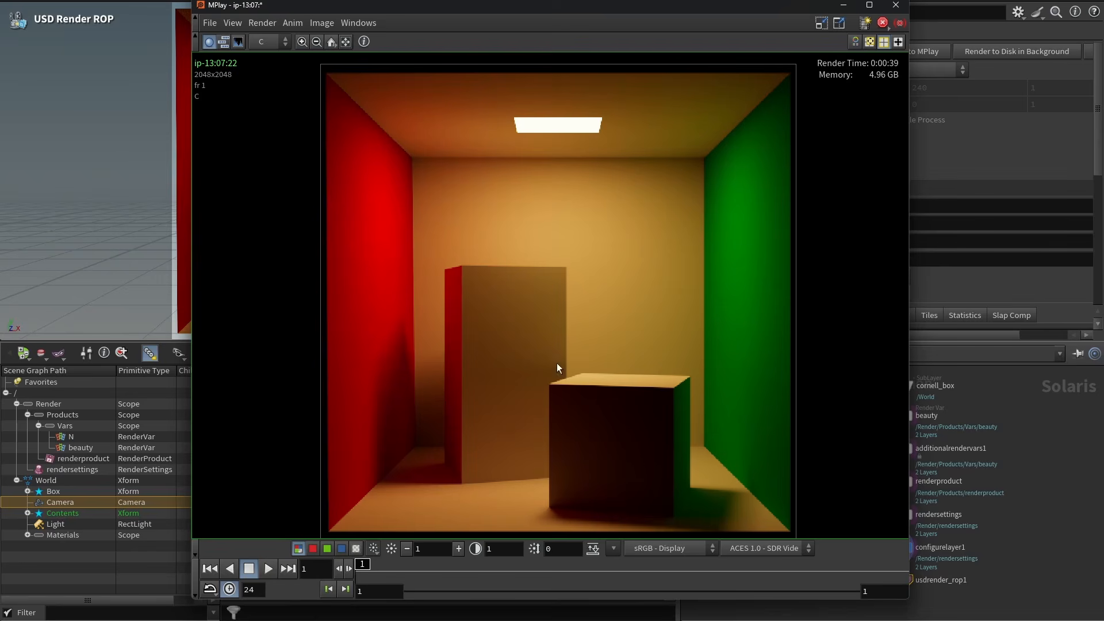
pyautogui.click(895, 4)
# Insert a Render Pass node between configurelayer1 and usdrender_rop1 and rename it to renderpass.
pyautogui.click(896, 547)
pyautogui.scroll(3, 897, 550)
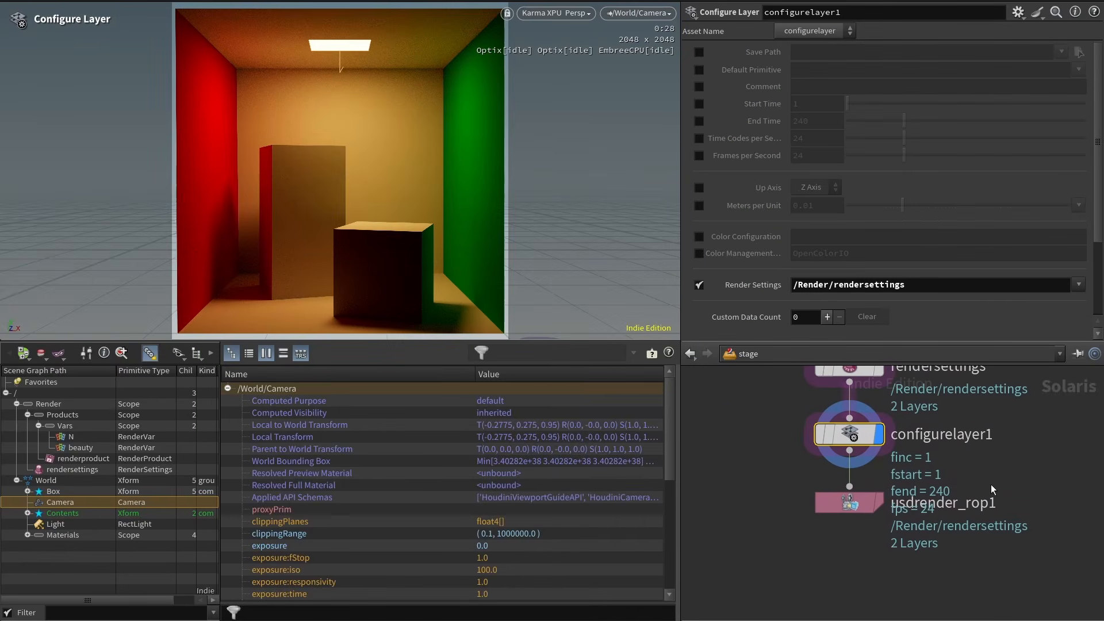
pyautogui.press('Tab')
pyautogui.write('render pa')
pyautogui.press('Return')
pyautogui.press('Return')
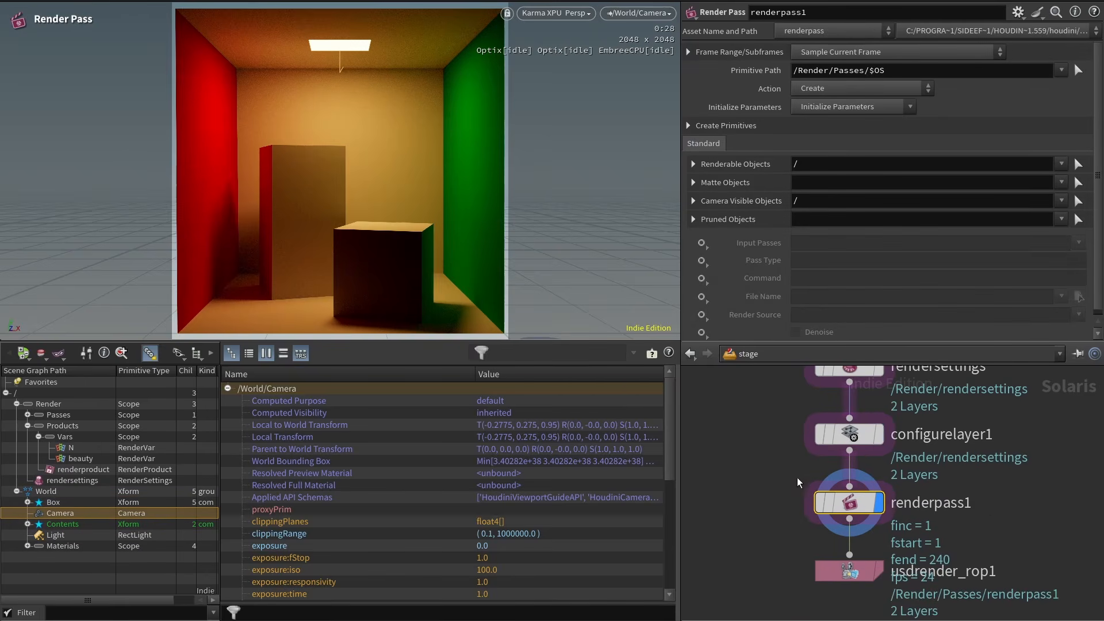
pyautogui.click(972, 503)
pyautogui.press('BackSpace')
pyautogui.press('Return')
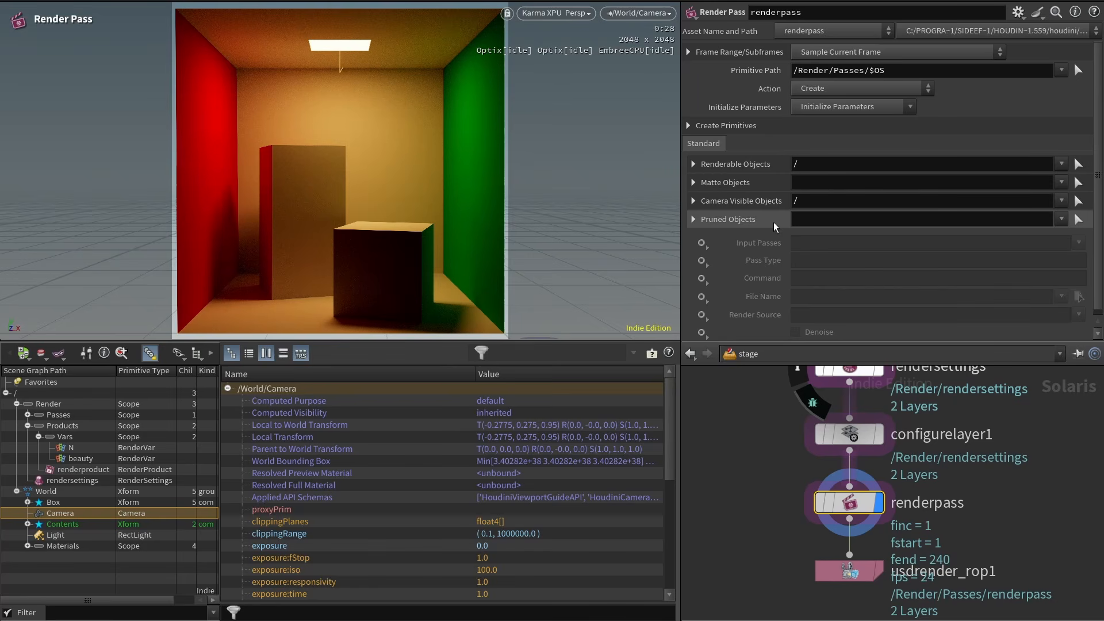
# Set the viewport's render pass to /Render/Passes/renderpass.
pyautogui.click(549, 14)
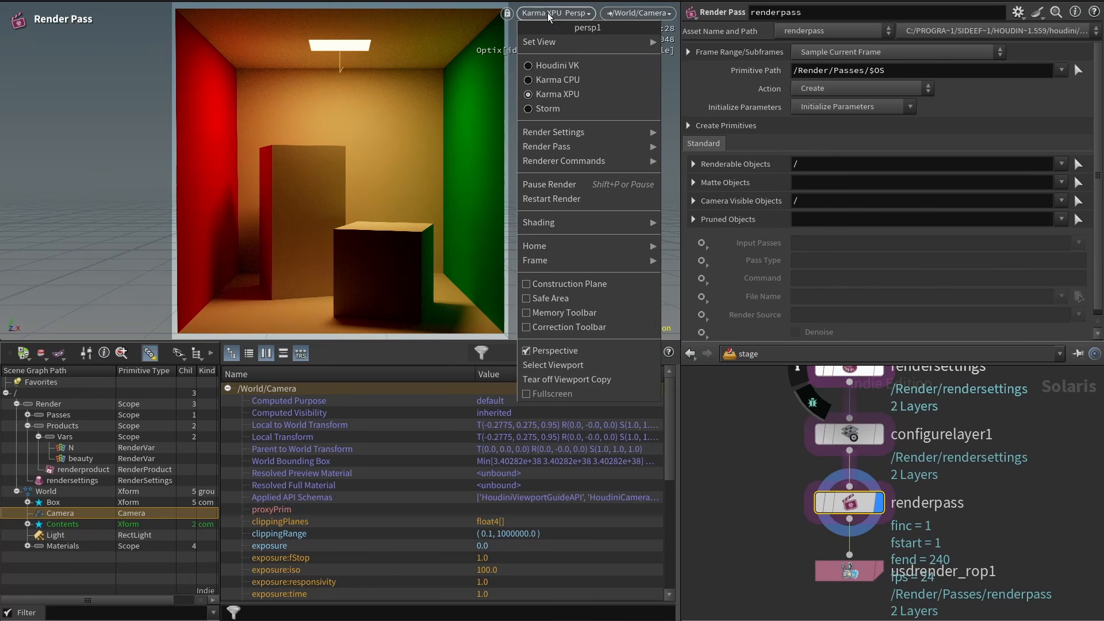
pyautogui.moveTo(581, 145)
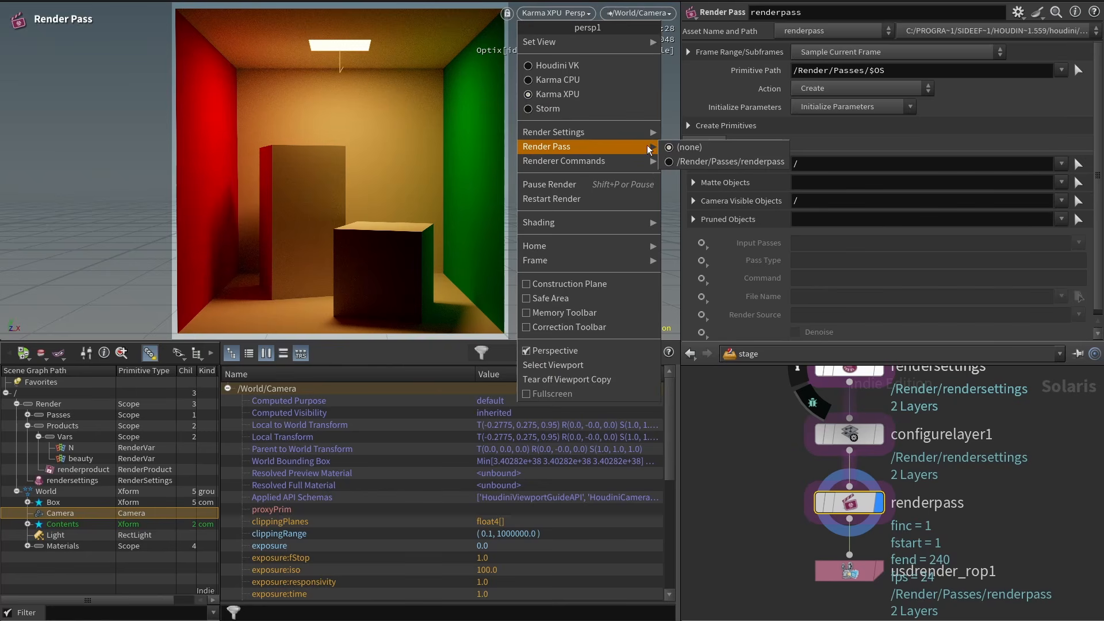
pyautogui.click(687, 162)
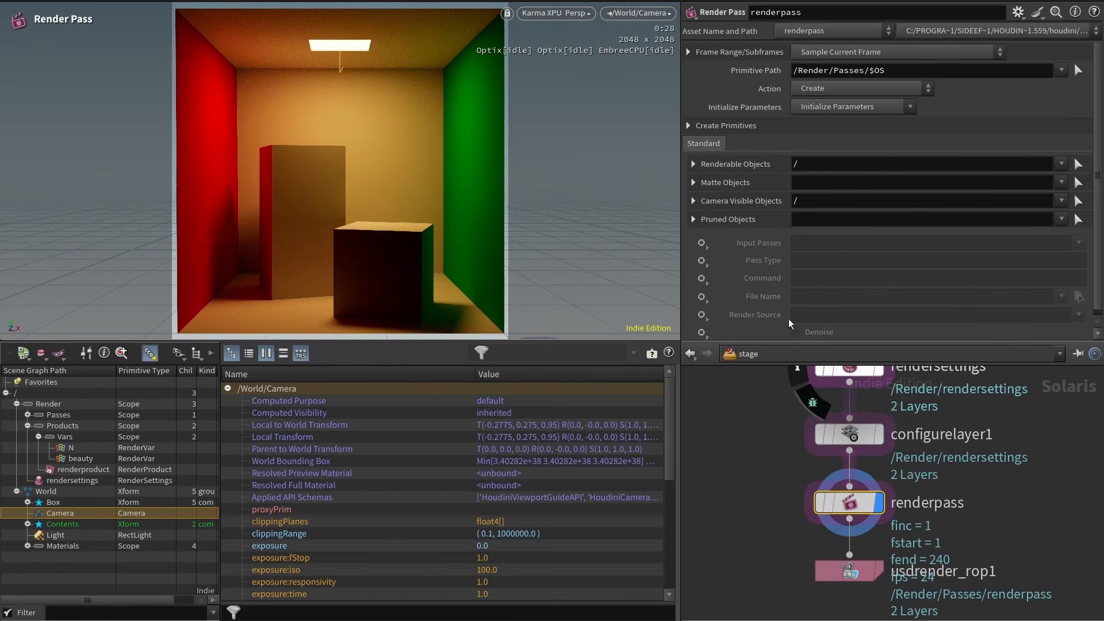
# Set the Render Pass of usdrender_rop1 to /Render/Passes/renderpass.
pyautogui.click(857, 575)
pyautogui.click(1080, 223)
pyautogui.click(1087, 239)
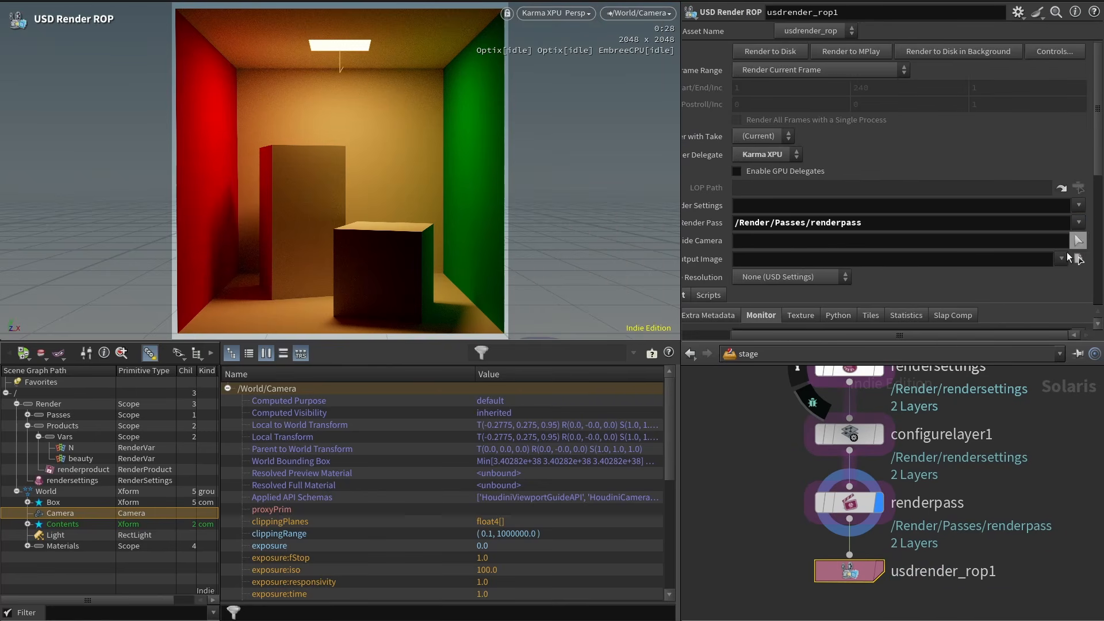
pyautogui.moveTo(948, 335); pyautogui.dragTo(770, 437)
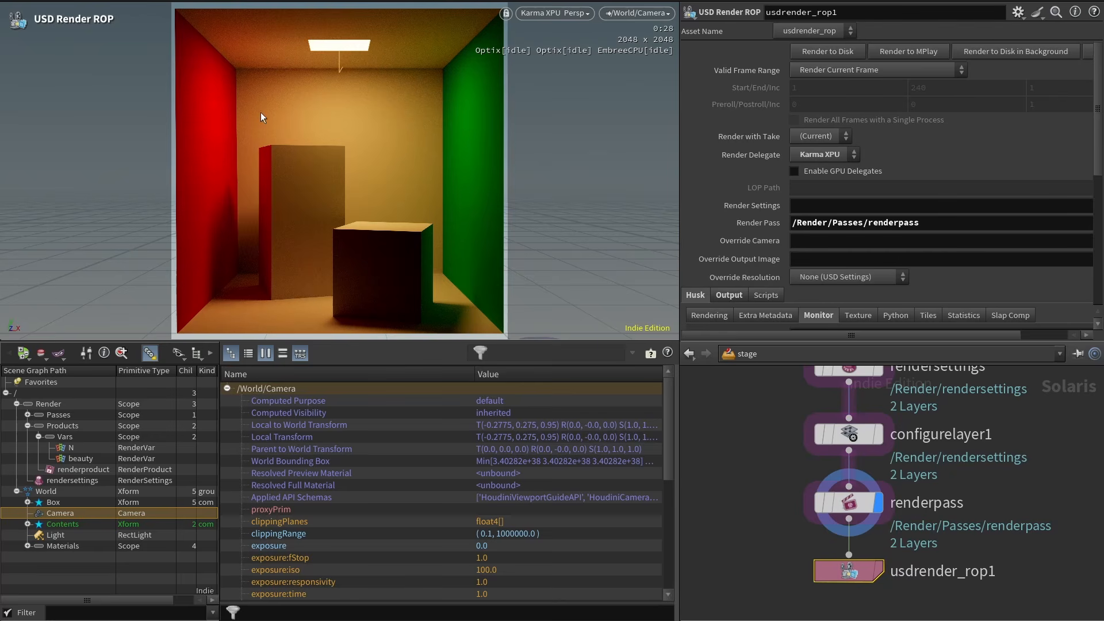
# Try limiting renderpass's renderable objects to /World/Box and /World/Light, and undo the change.
pyautogui.click(850, 502)
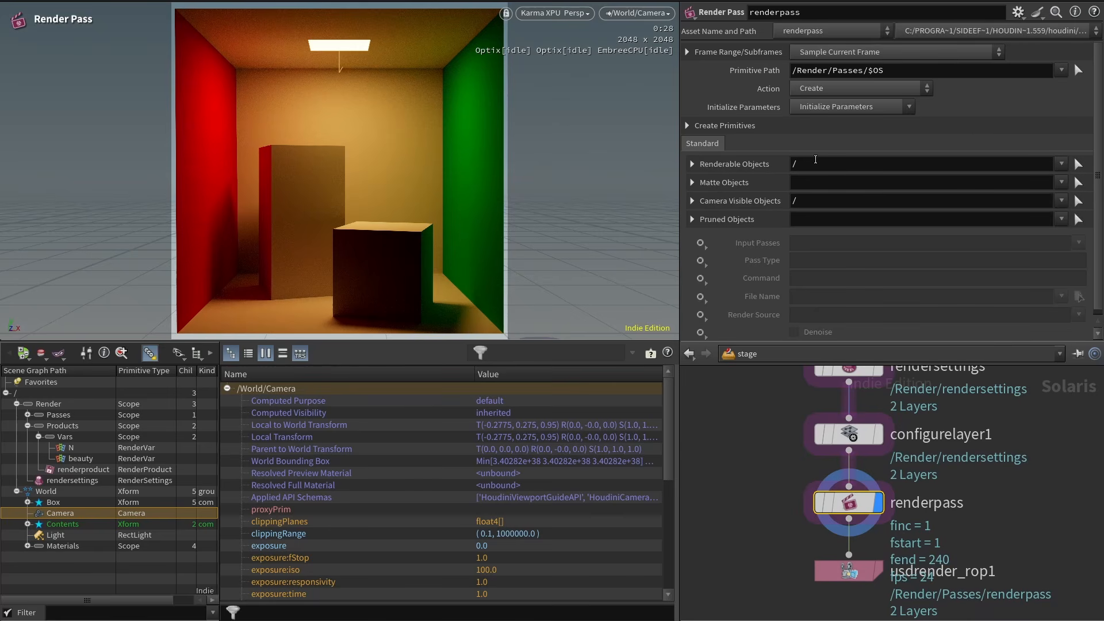
pyautogui.click(69, 535)
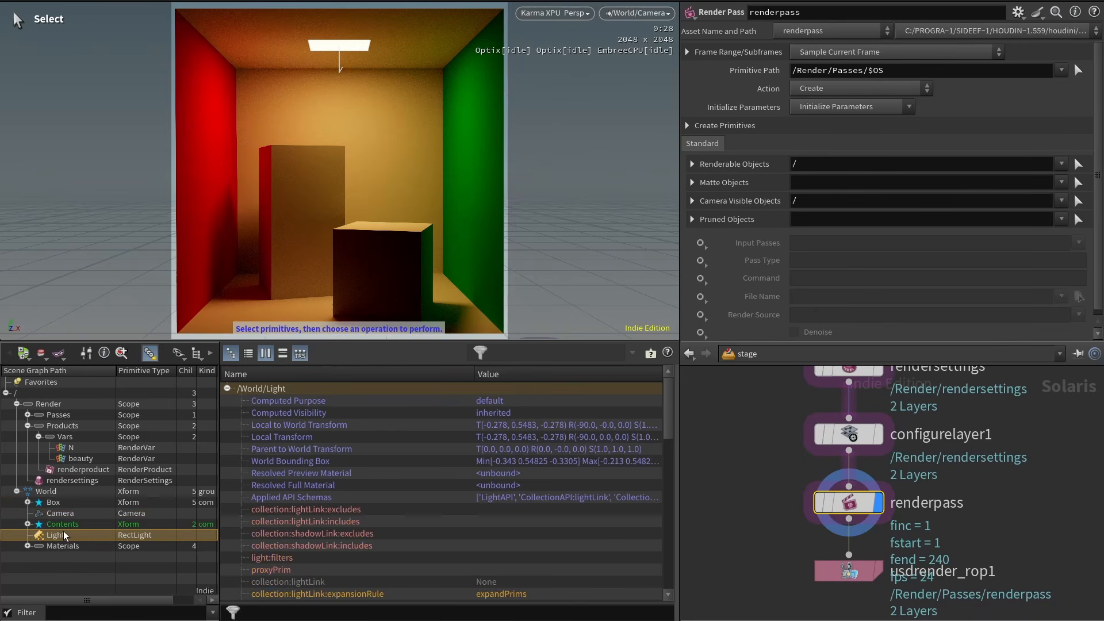
pyautogui.keyDown('ctrl'); pyautogui.click(63, 502); pyautogui.keyUp('ctrl')
pyautogui.moveTo(552, 345); pyautogui.dragTo(901, 167)
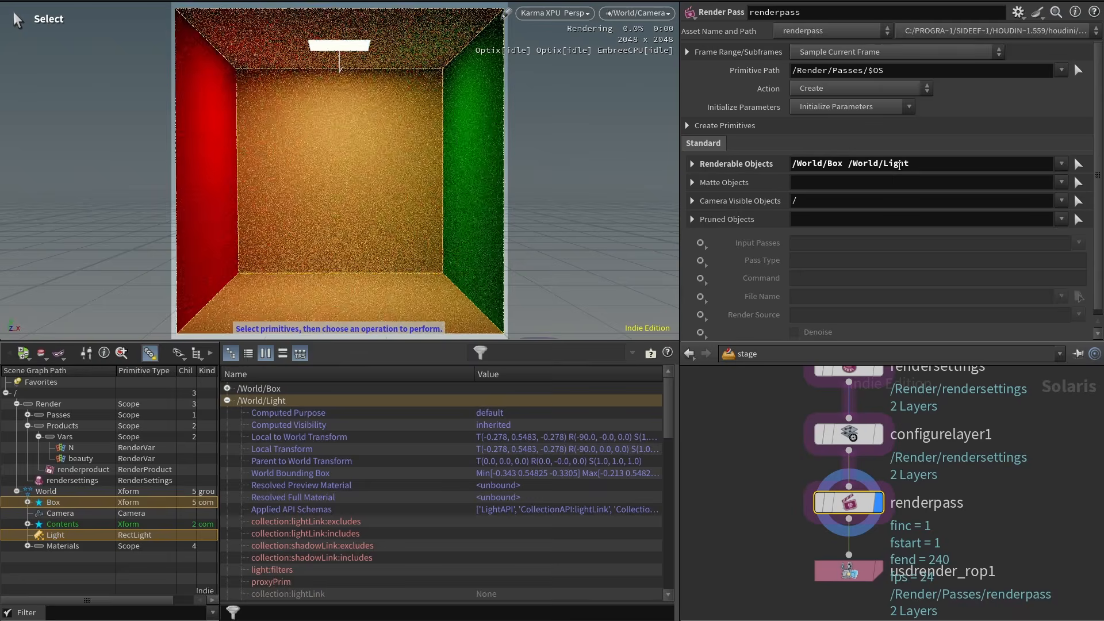
pyautogui.hotkey('ctrl', 'z')
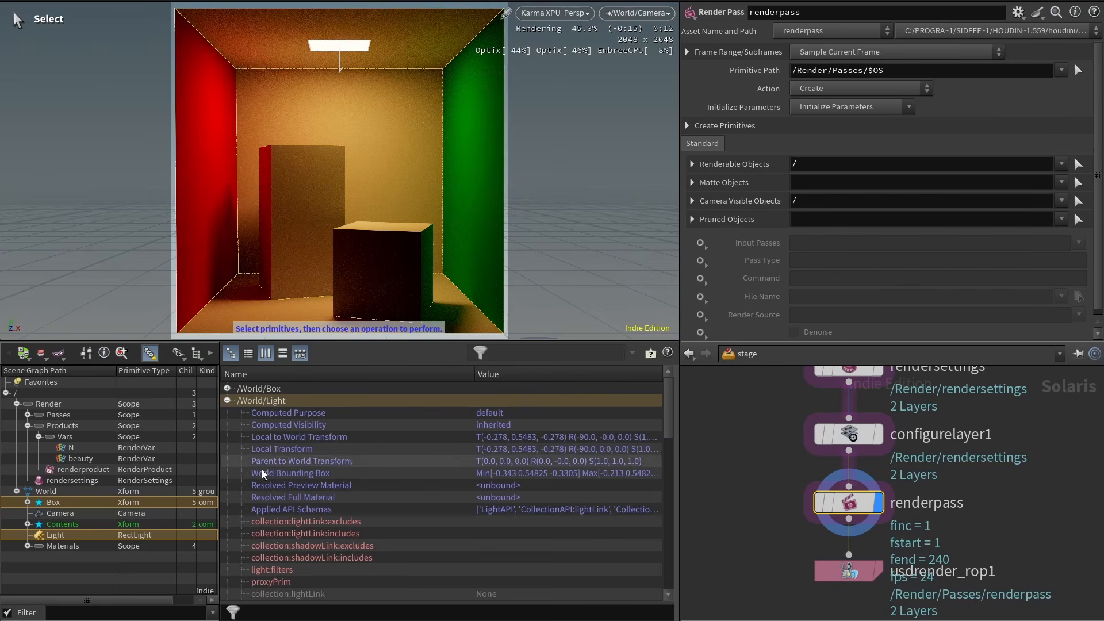
# Try short_box and tall_box as renderpass's matte objects and /World/Box as its camera visible object, undoing each change.
pyautogui.click(27, 524)
pyautogui.moveTo(61, 535); pyautogui.dragTo(851, 182)
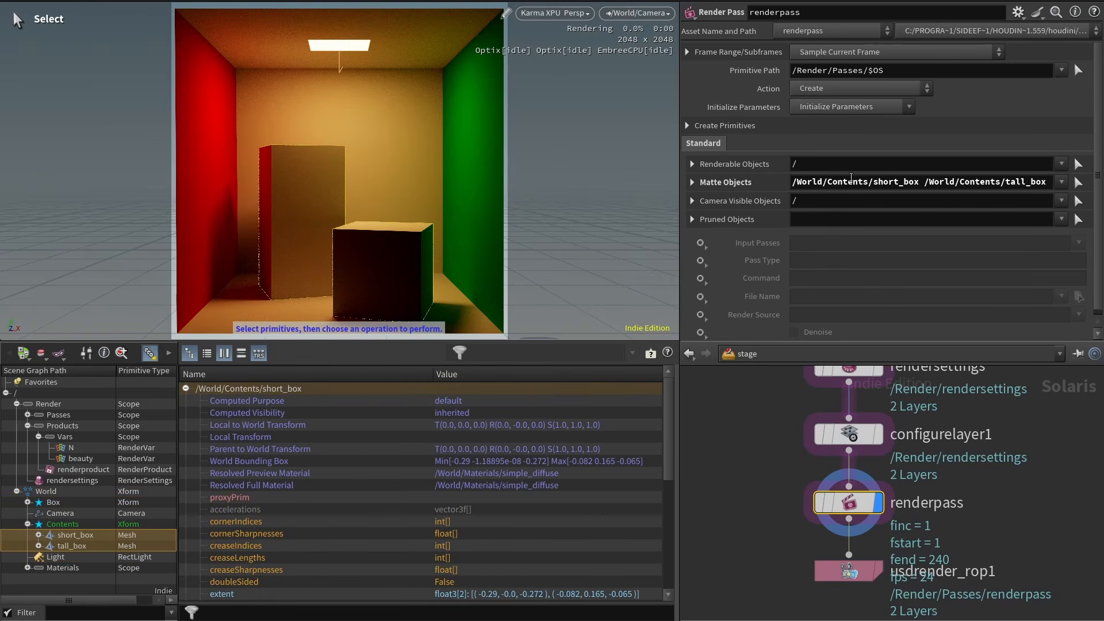
pyautogui.hotkey('ctrl', 'z')
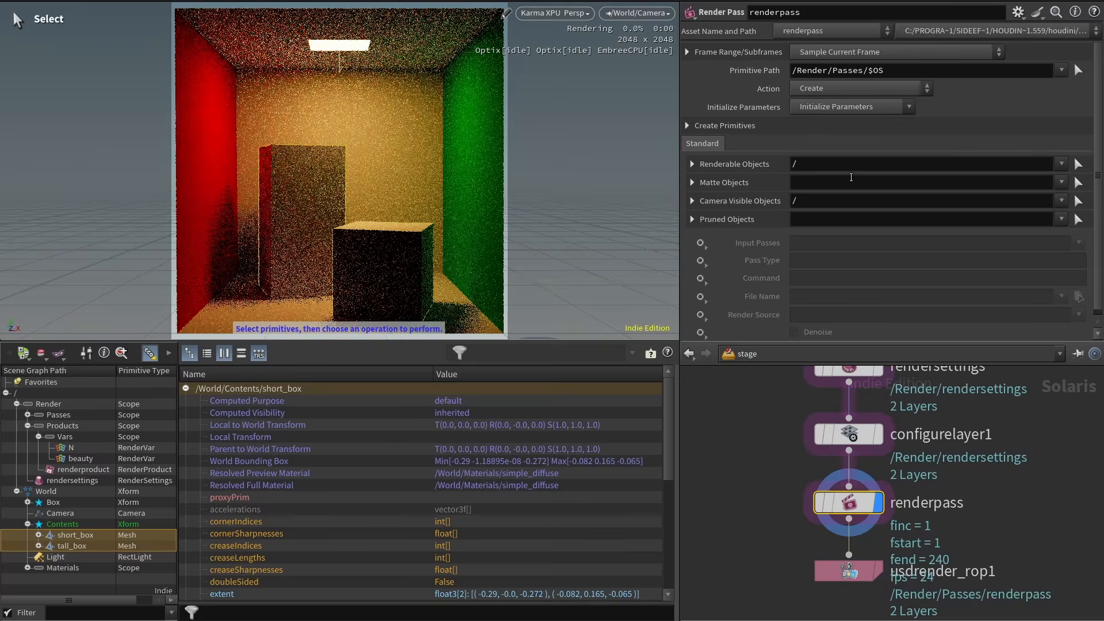
pyautogui.moveTo(50, 507); pyautogui.dragTo(814, 200)
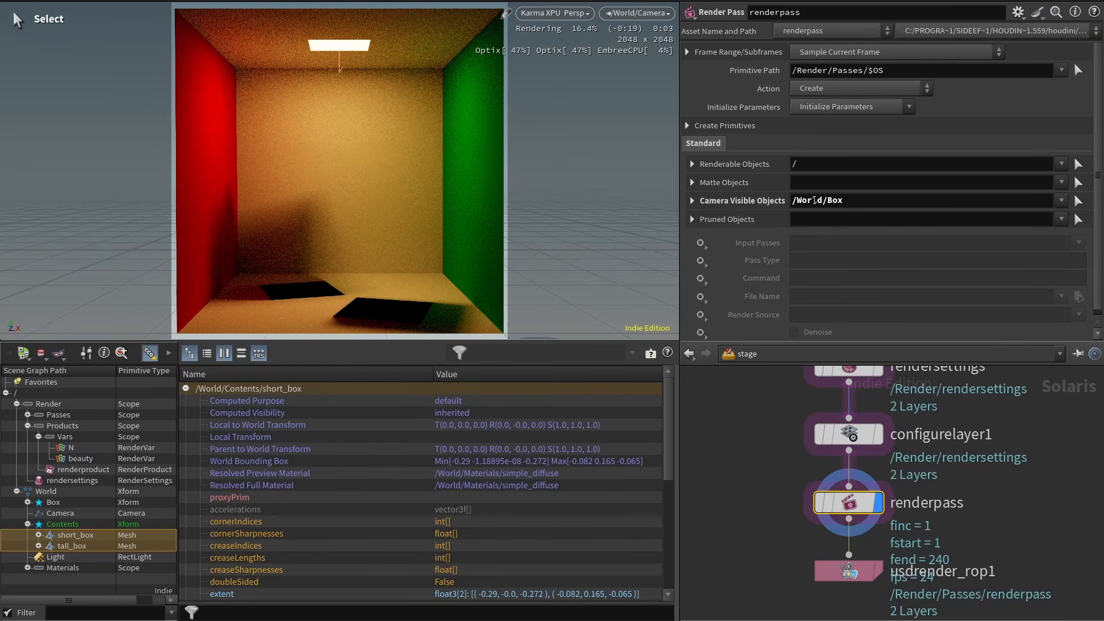
pyautogui.hotkey('ctrl', 'z')
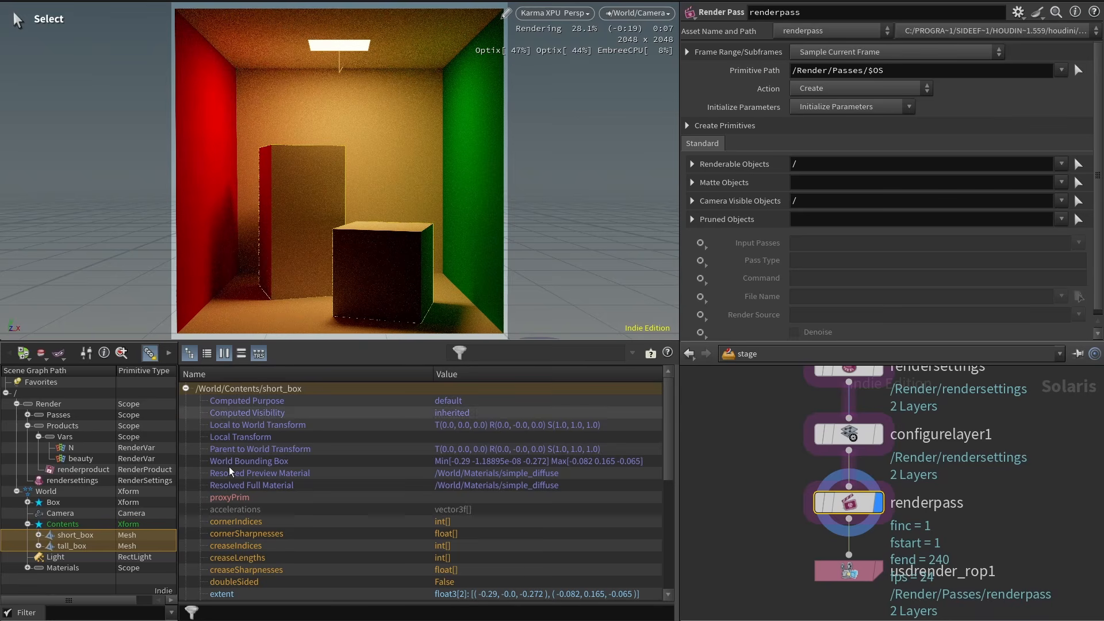
# Prune /World/Contents from renderpass and refine the pruned objects pattern to /World/Contents/*_box, leaving it not treated as a USD path expression.
pyautogui.moveTo(62, 523); pyautogui.dragTo(857, 219)
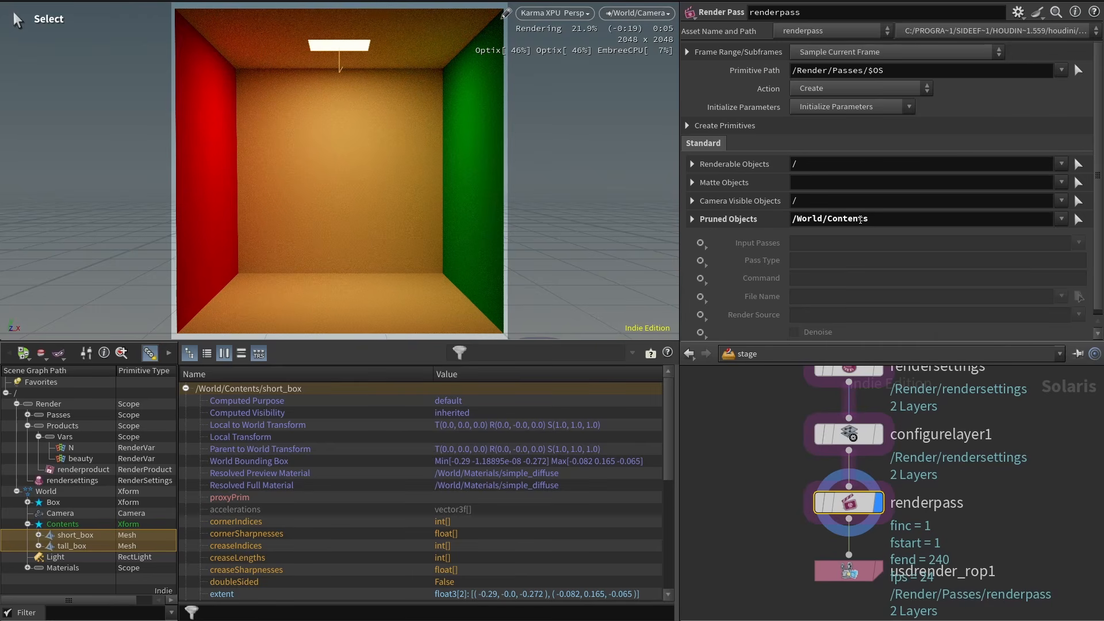
pyautogui.click(759, 220)
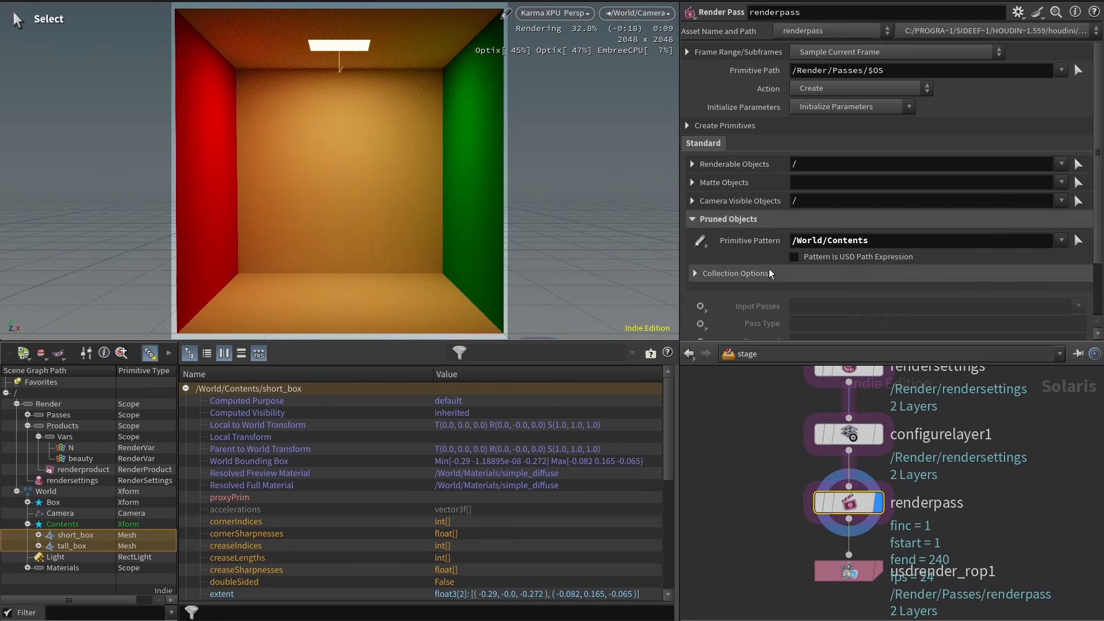
pyautogui.click(735, 274)
pyautogui.scroll(-2, 781, 241)
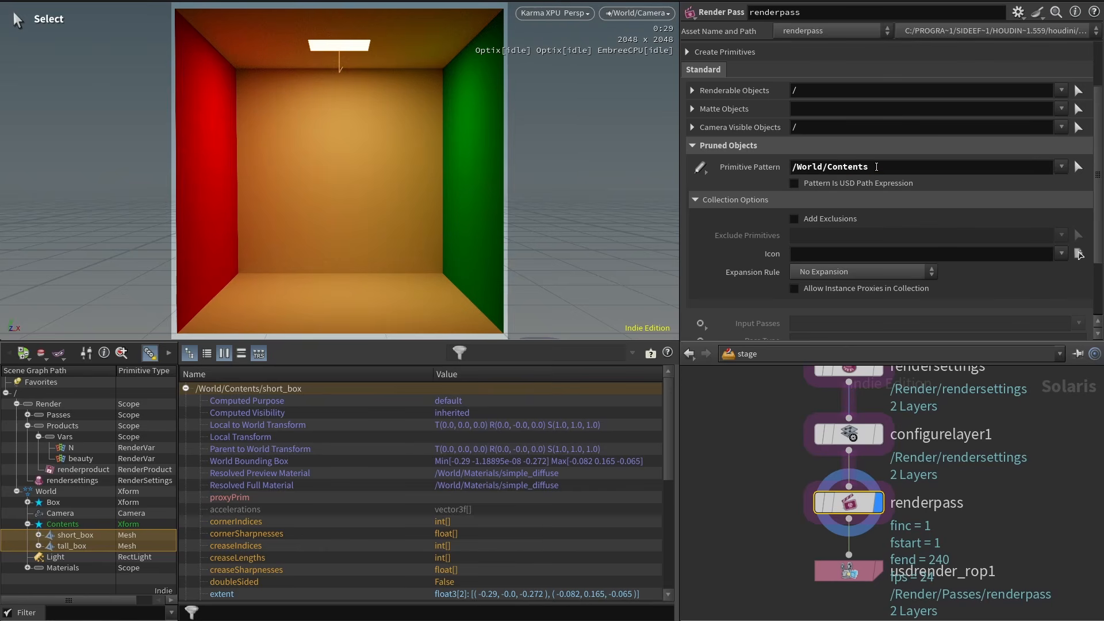
pyautogui.click(898, 165)
pyautogui.write('/*_box')
pyautogui.press('Return')
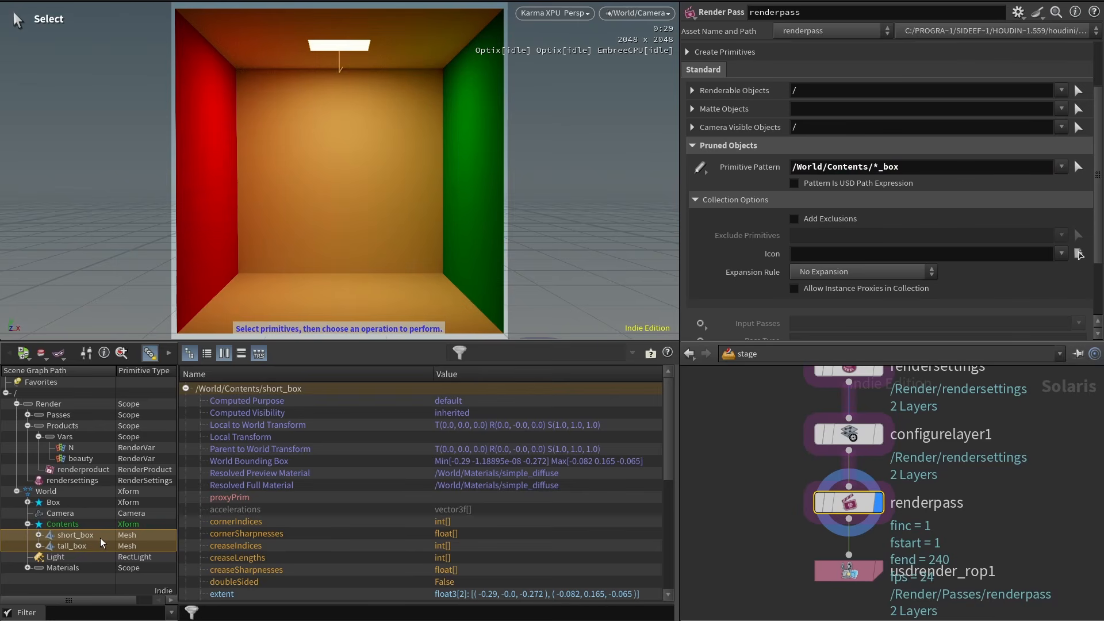
pyautogui.click(795, 183)
pyautogui.click(794, 184)
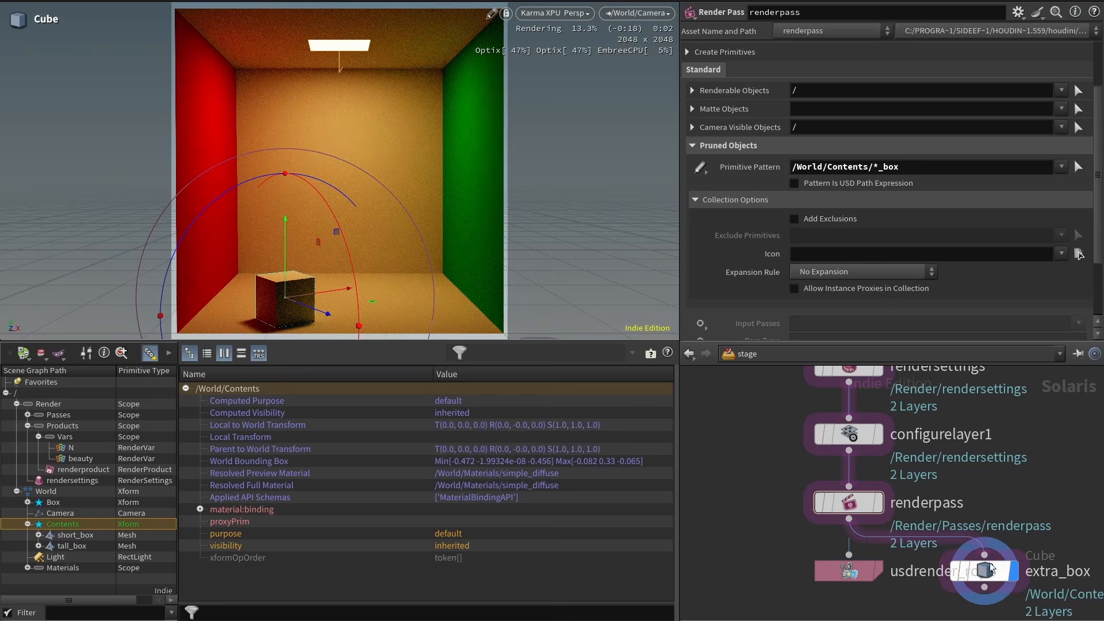
# Check the extra_box cube downstream of renderpass and enable Pattern Is USD Path Expression for the pruned objects.
pyautogui.click(993, 569)
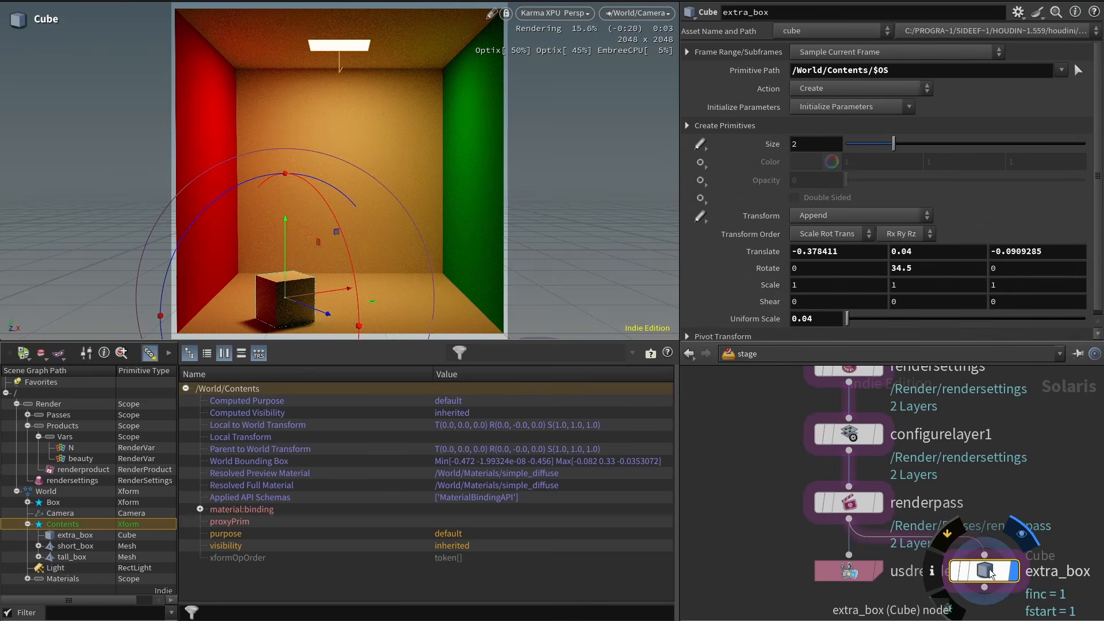
pyautogui.click(848, 501)
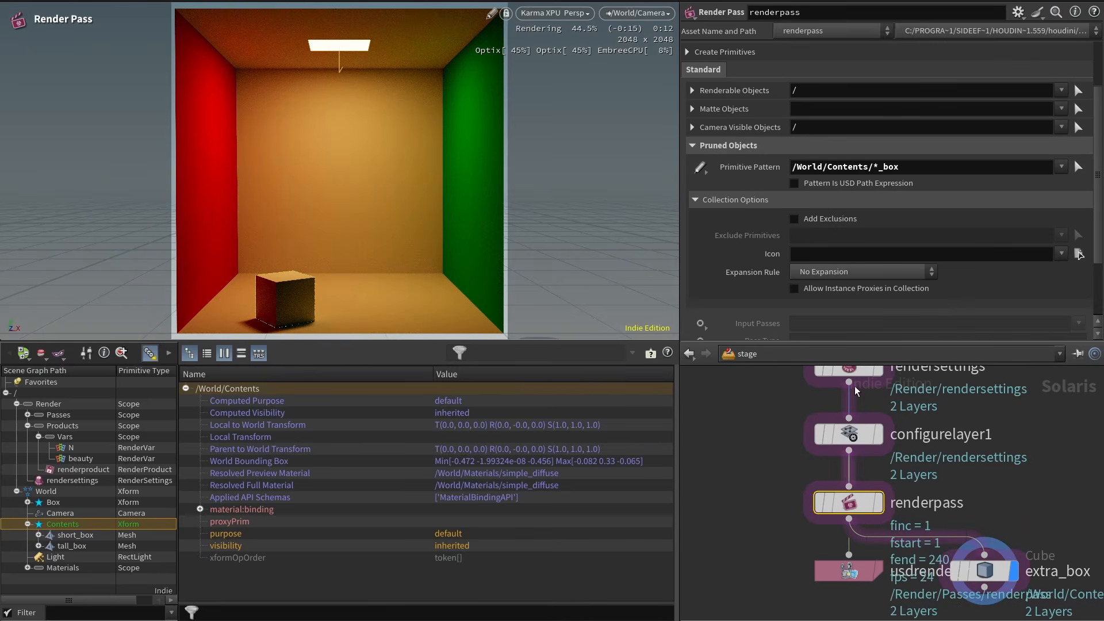
pyautogui.click(874, 182)
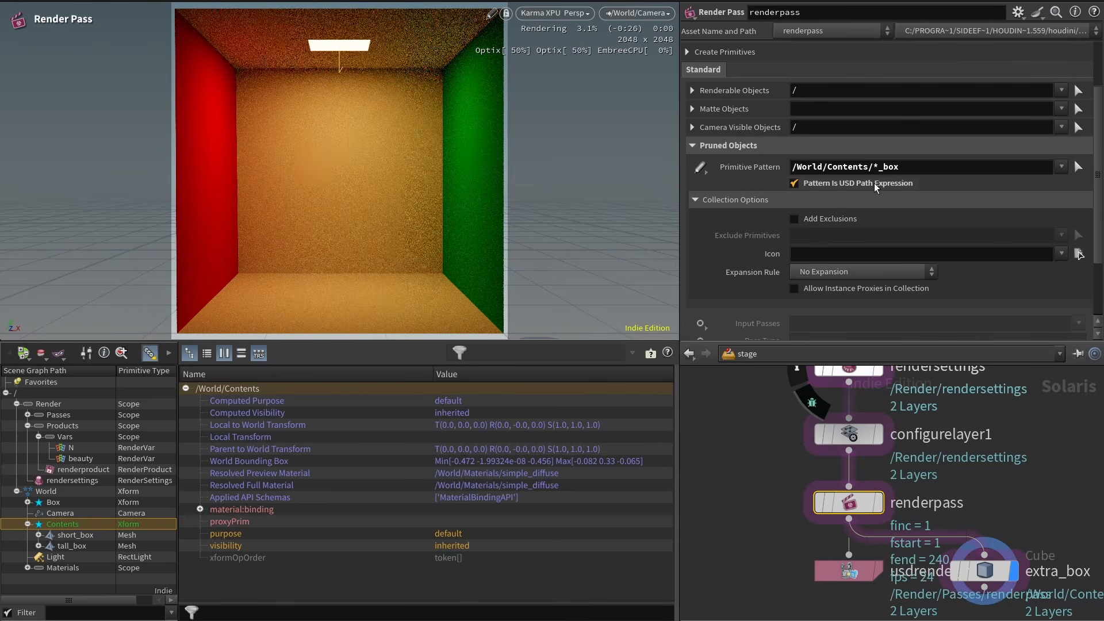
# Compare the prune includes and membership expression of /Render/Passes/renderpass with Pattern Is USD Path Expression off and on.
pyautogui.click(28, 414)
pyautogui.click(77, 425)
pyautogui.click(258, 472)
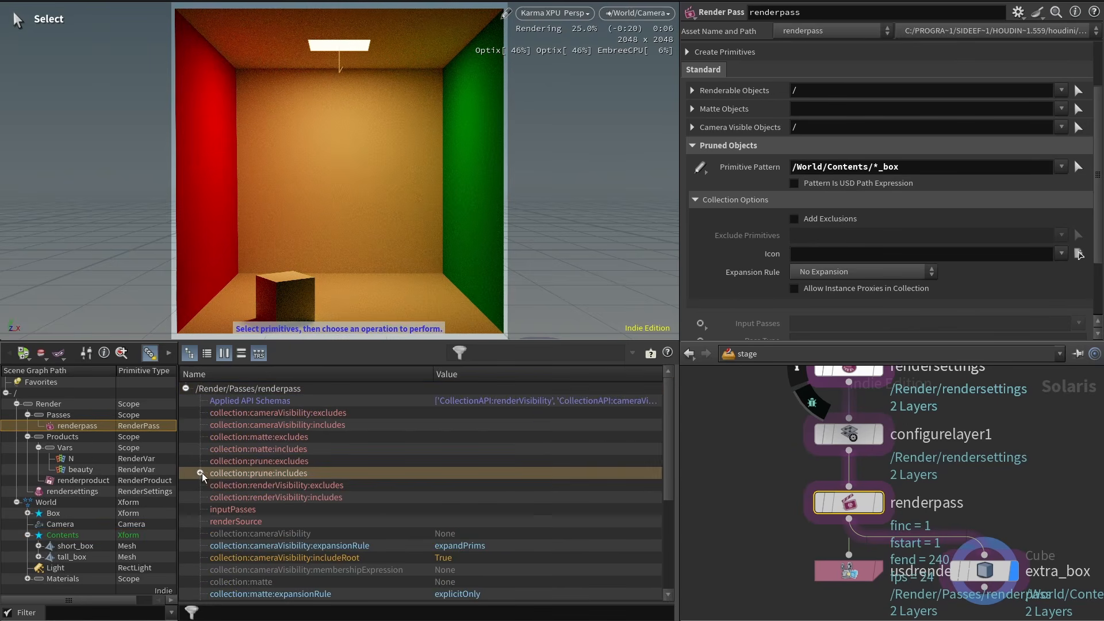
pyautogui.click(200, 473)
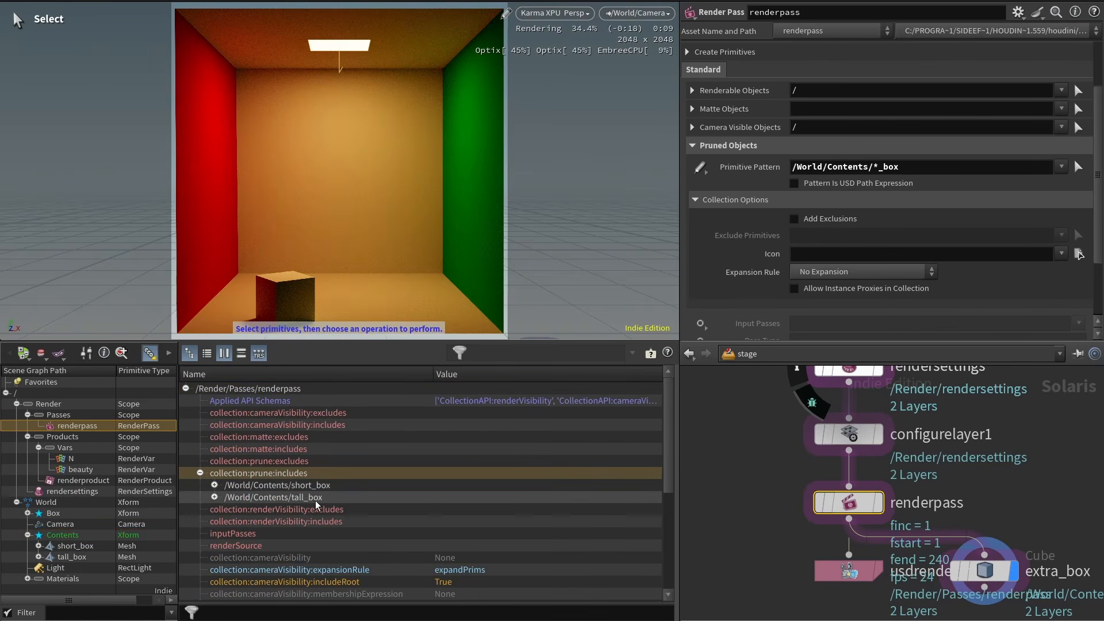
pyautogui.click(794, 183)
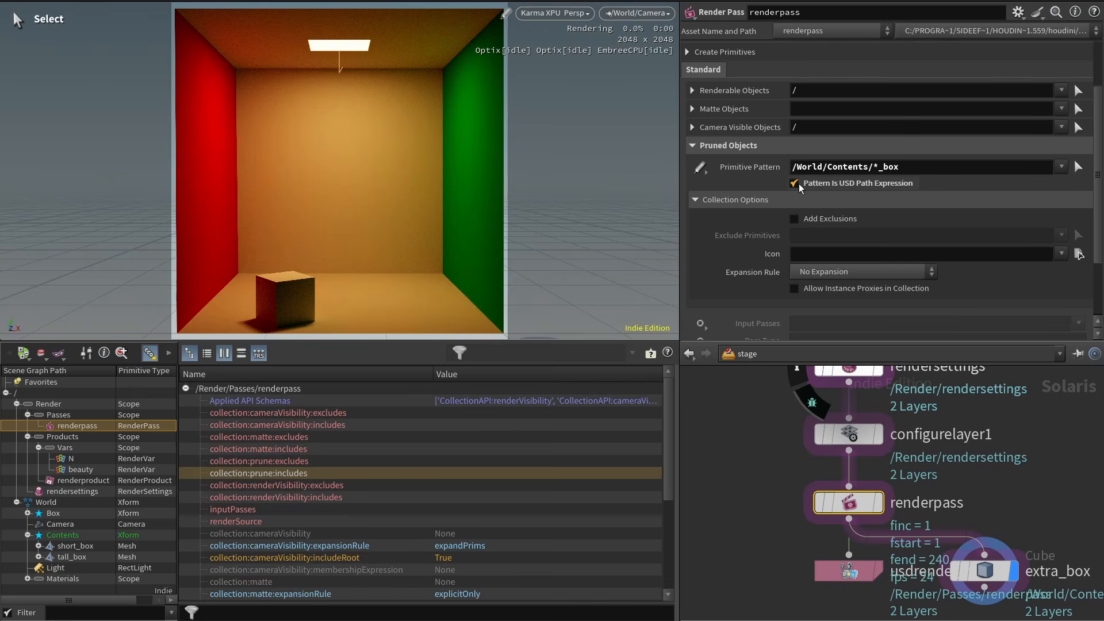
pyautogui.scroll(-3, 494, 449)
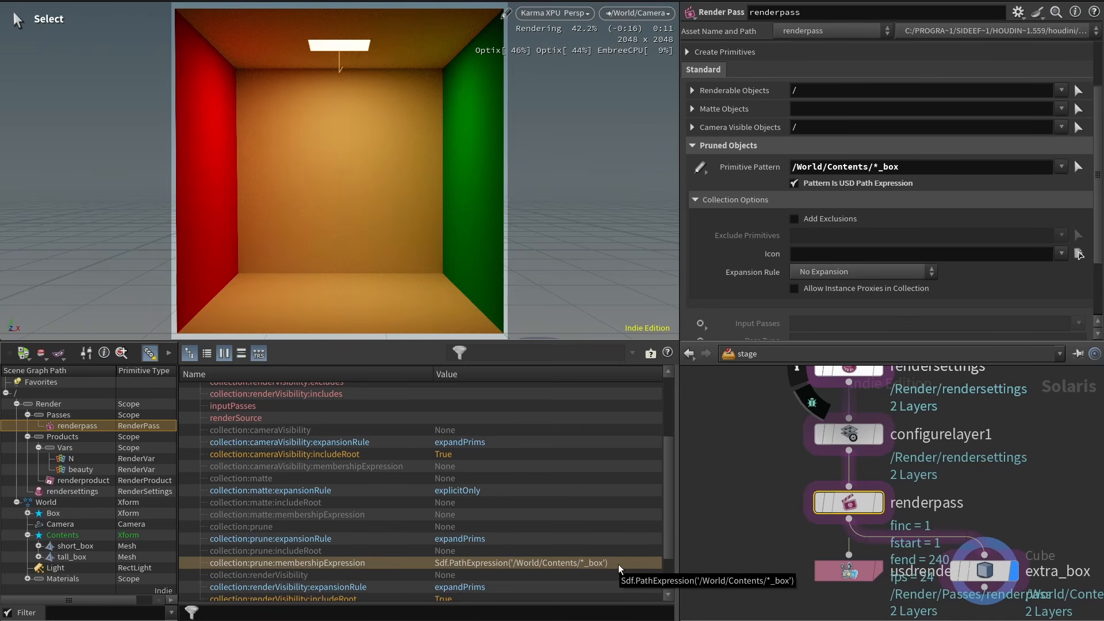
# Reset renderpass's pruned objects pattern and path expression option to their defaults, and delete the extra_box cube node.
pyautogui.keyDown('ctrl'); pyautogui.middleClick(869, 186); pyautogui.keyUp('ctrl')
pyautogui.keyDown('ctrl'); pyautogui.middleClick(874, 171); pyautogui.keyUp('ctrl')
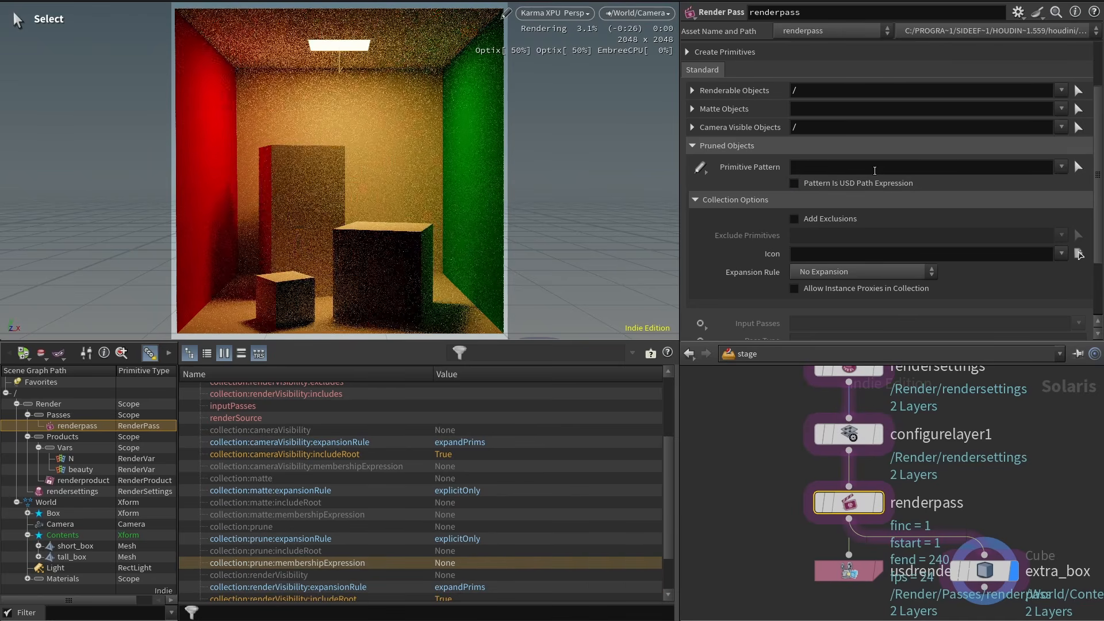
pyautogui.click(984, 571)
pyautogui.press('Delete')
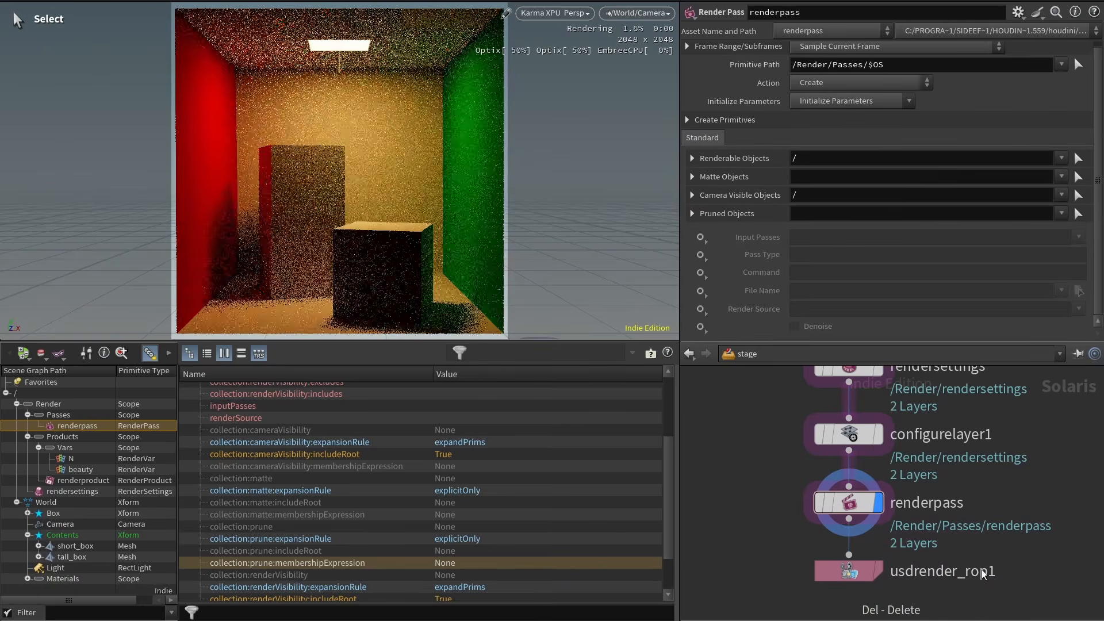
# Examine the primitive patterns, exclusions and expansion rules of renderpass's renderable objects and camera visible objects.
pyautogui.click(724, 158)
pyautogui.click(734, 209)
pyautogui.scroll(-2, 763, 276)
pyautogui.click(763, 275)
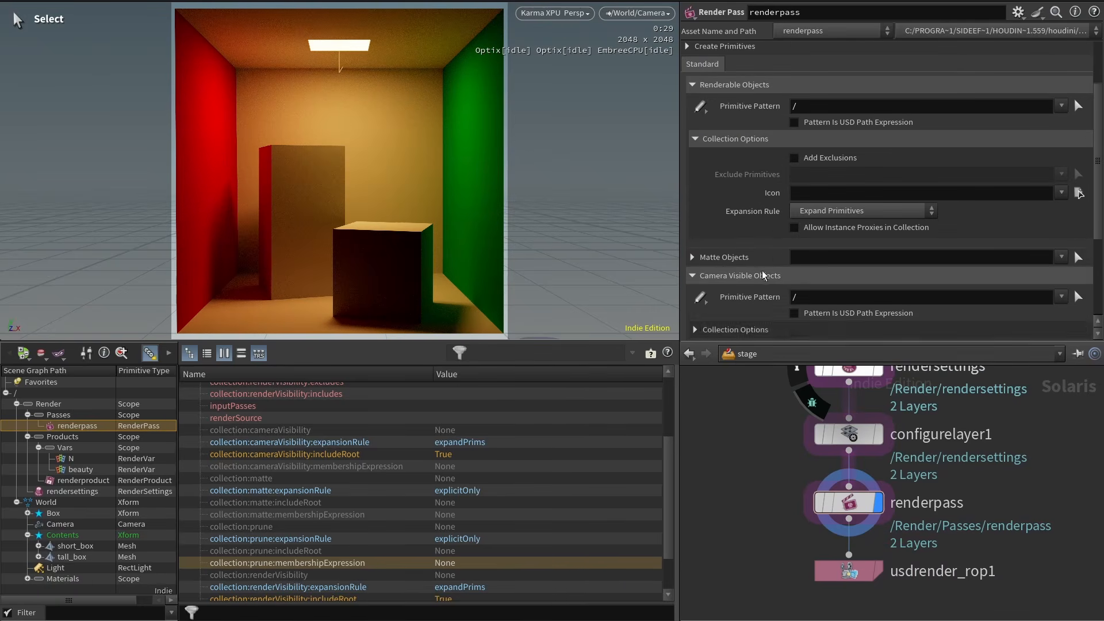
pyautogui.click(760, 329)
pyautogui.scroll(-2, 768, 242)
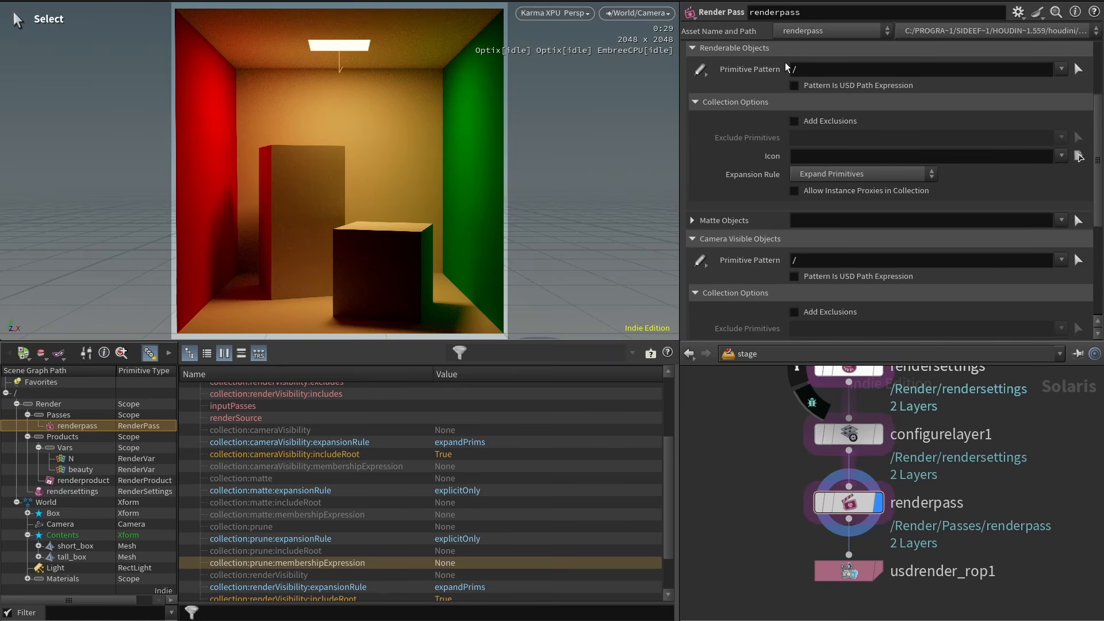
pyautogui.scroll(-4, 807, 74)
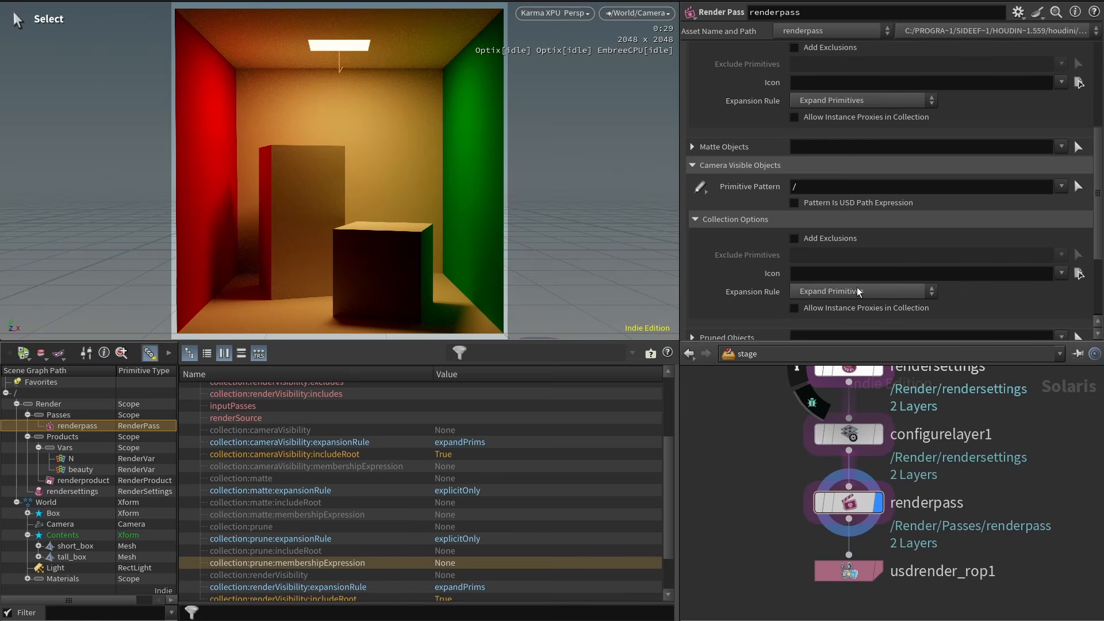
pyautogui.scroll(4, 856, 289)
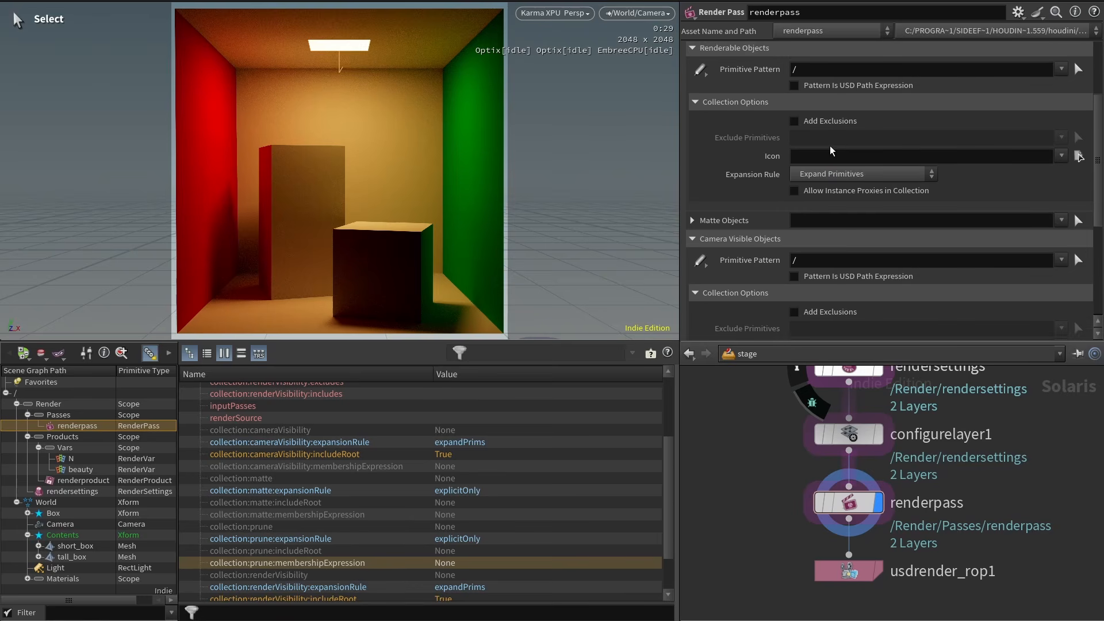
# Add exclusions of /World/Contents/tall_box to the renderable objects and /World/Contents/short_box to the camera visible objects.
pyautogui.click(794, 120)
pyautogui.click(794, 311)
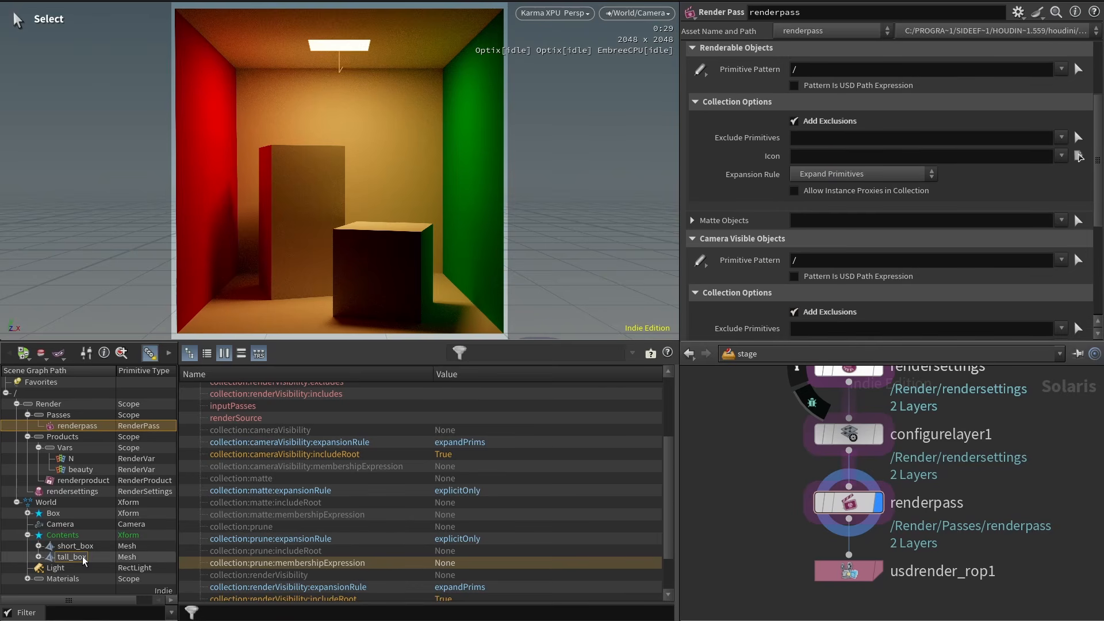
pyautogui.moveTo(72, 556); pyautogui.dragTo(863, 139)
pyautogui.moveTo(95, 547); pyautogui.dragTo(859, 328)
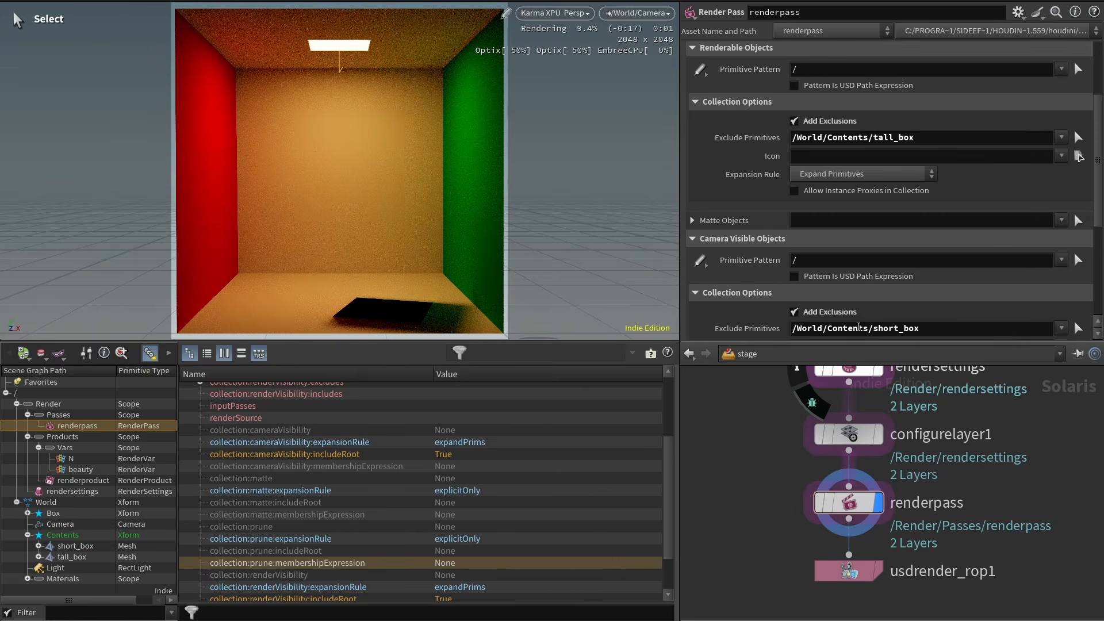
# Reset the exclusions of the camera visible and renderable objects to their defaults and collapse both sections.
pyautogui.keyDown('ctrl'); pyautogui.middleClick(858, 327); pyautogui.keyUp('ctrl')
pyautogui.keyDown('ctrl'); pyautogui.middleClick(828, 311); pyautogui.keyUp('ctrl')
pyautogui.click(810, 238)
pyautogui.keyDown('ctrl'); pyautogui.middleClick(828, 137); pyautogui.keyUp('ctrl')
pyautogui.keyDown('ctrl'); pyautogui.middleClick(825, 121); pyautogui.keyUp('ctrl')
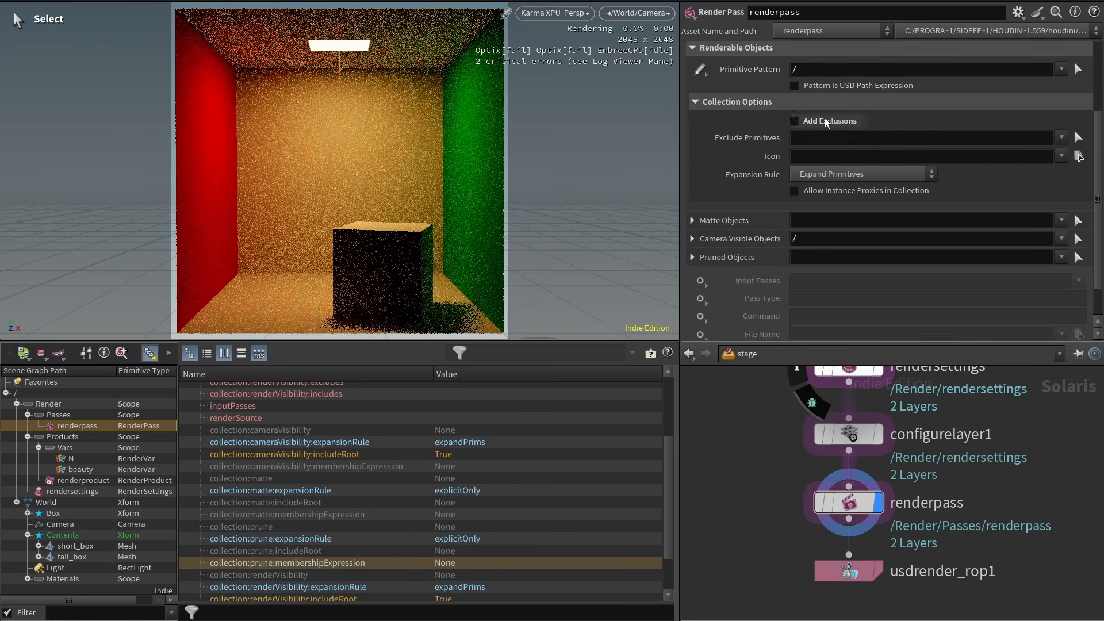
pyautogui.click(762, 51)
# Show the matte objects' collection options and set their primitive pattern to /World/Contents.
pyautogui.click(759, 177)
pyautogui.click(736, 230)
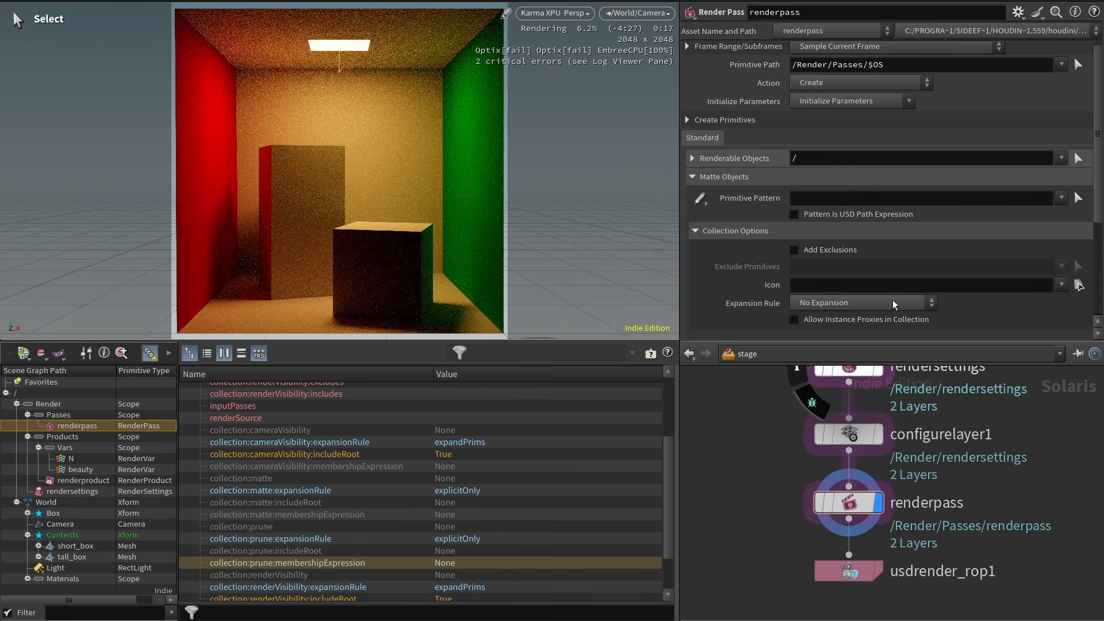
pyautogui.click(92, 534)
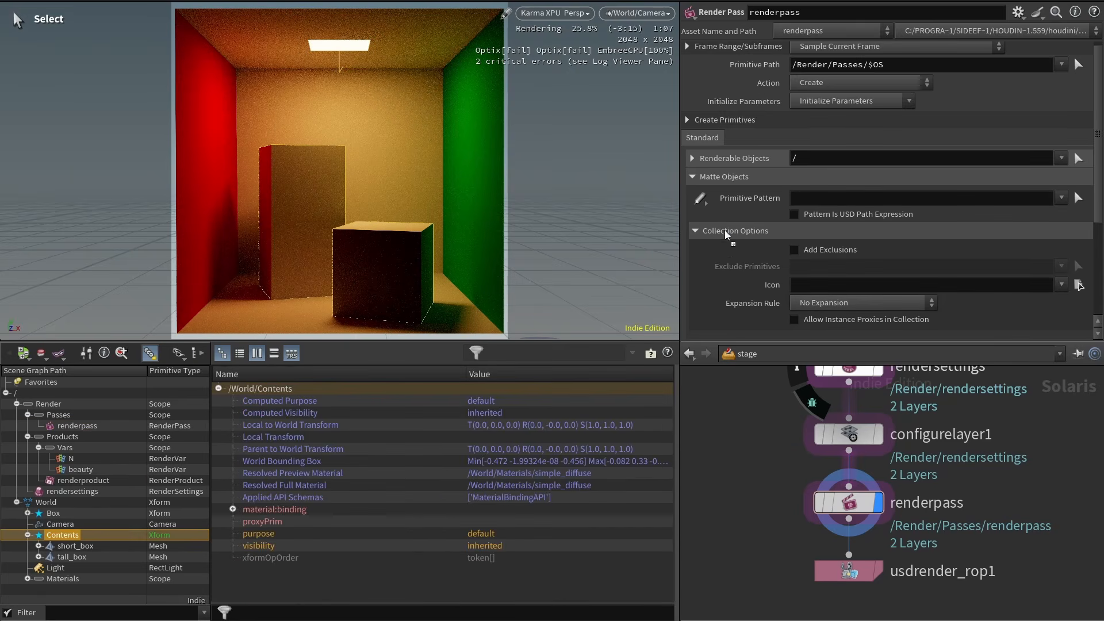
pyautogui.moveTo(726, 234); pyautogui.dragTo(822, 198)
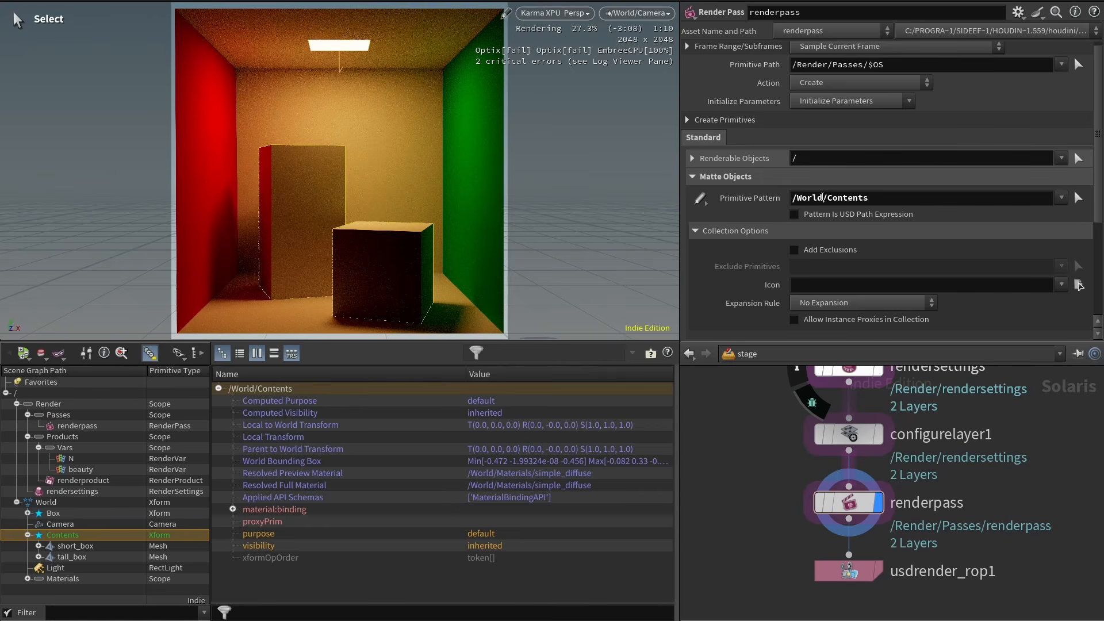
# Set the matte objects' expansion rule to Expand Primitives and exclude /World/Contents/short_box from the collection.
pyautogui.click(884, 306)
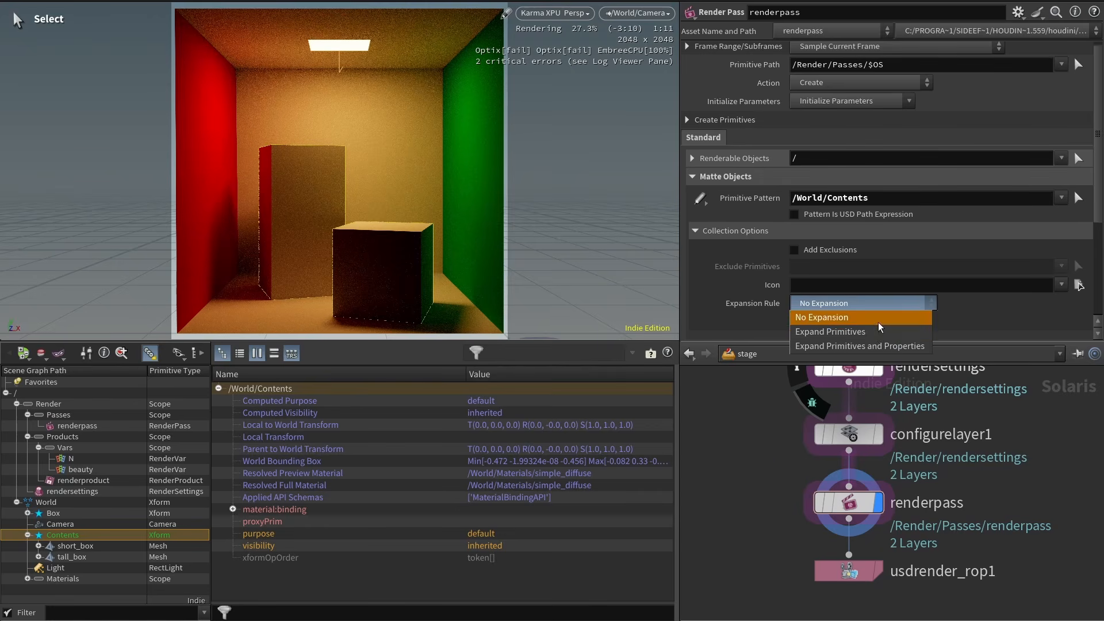
pyautogui.click(891, 333)
pyautogui.click(794, 249)
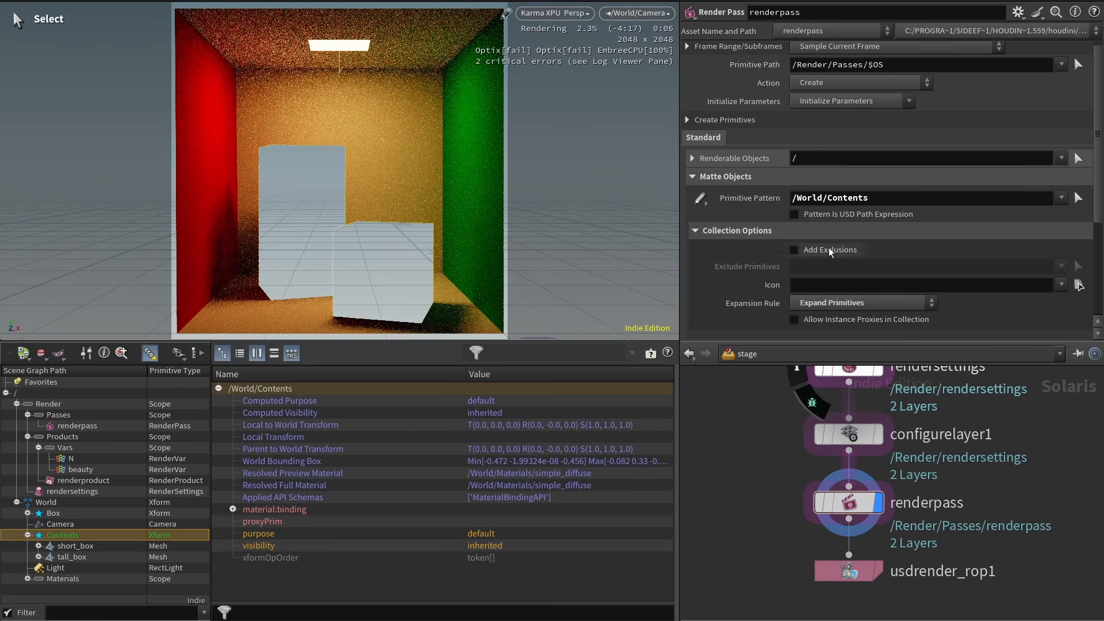
pyautogui.moveTo(75, 545); pyautogui.dragTo(849, 266)
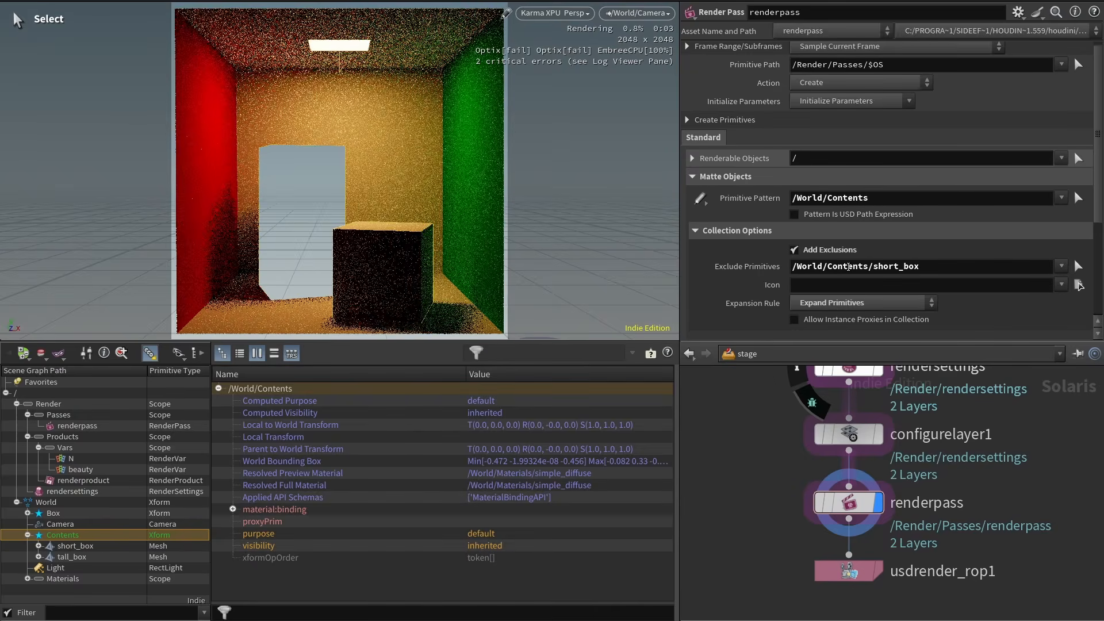
# Reset the matte objects' exclusions and primitive pattern to their defaults and collapse the section.
pyautogui.keyDown('ctrl'); pyautogui.middleClick(764, 268); pyautogui.keyUp('ctrl')
pyautogui.keyDown('ctrl'); pyautogui.middleClick(807, 253); pyautogui.keyUp('ctrl')
pyautogui.keyDown('ctrl'); pyautogui.middleClick(775, 197); pyautogui.keyUp('ctrl')
pyautogui.click(775, 179)
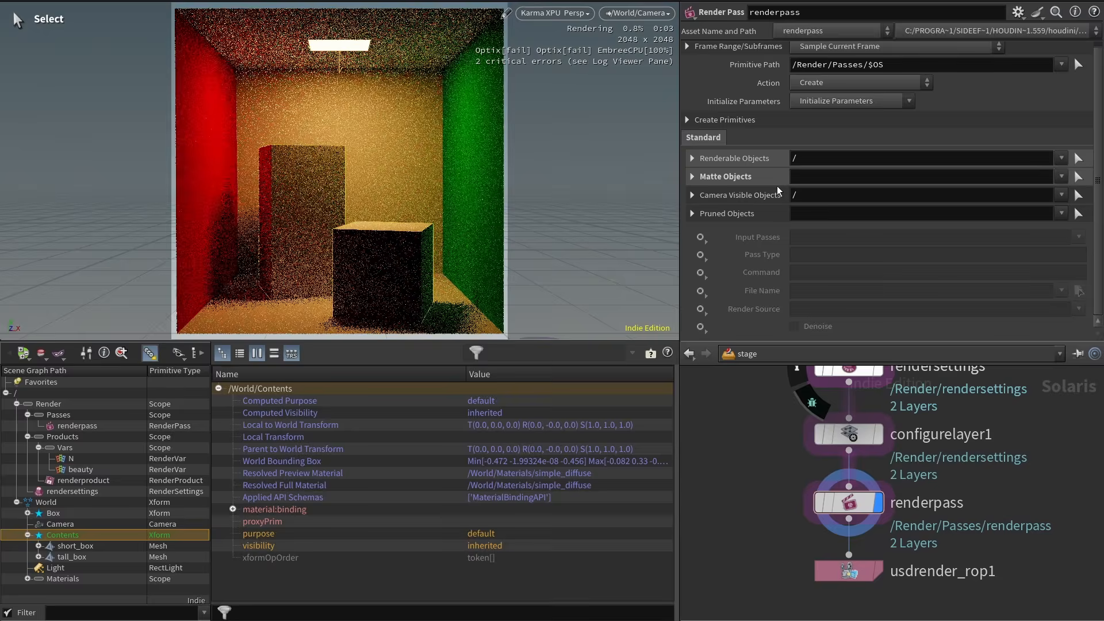
# Set the pruned objects' primitive pattern to /World/Contents and add an exclusion of /World/Contents/short_box.
pyautogui.click(780, 215)
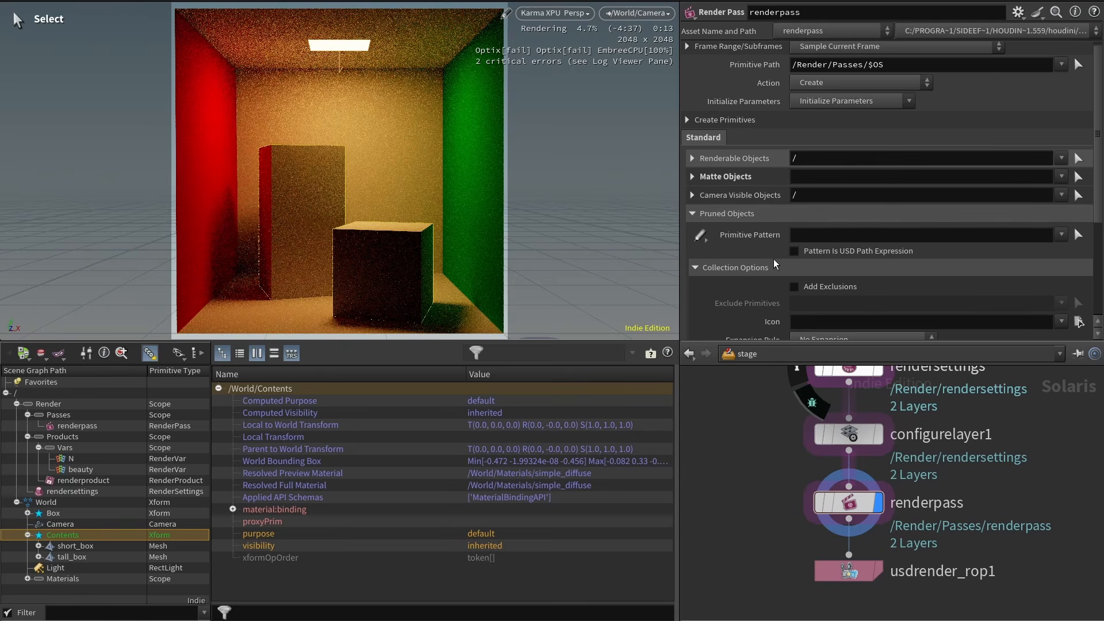
pyautogui.moveTo(62, 535); pyautogui.dragTo(864, 237)
pyautogui.click(826, 288)
pyautogui.scroll(-2, 826, 291)
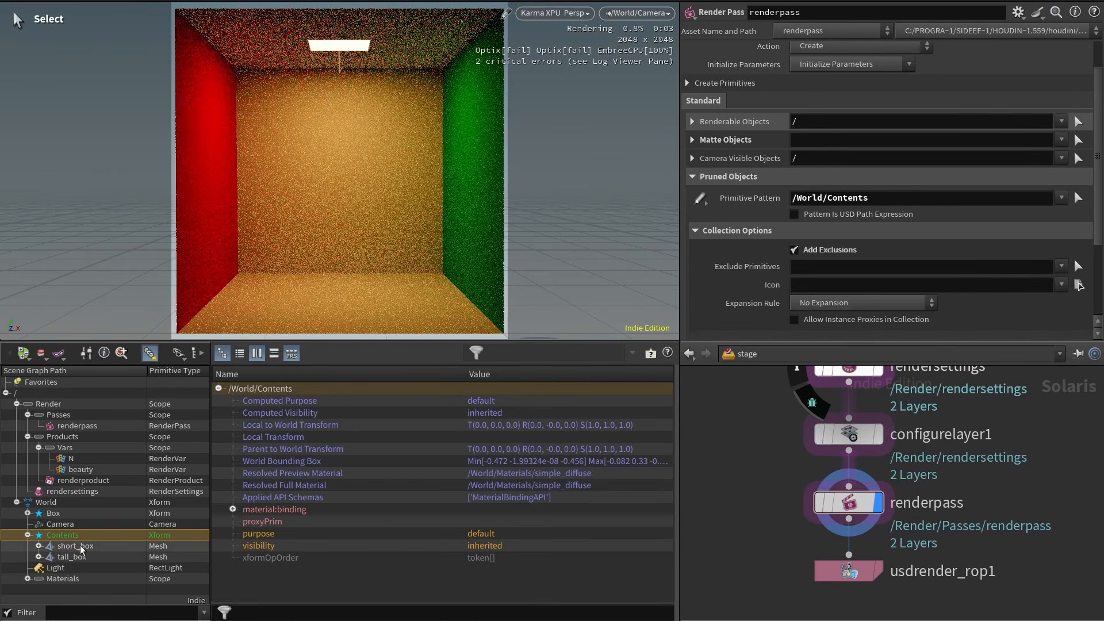
pyautogui.moveTo(81, 546); pyautogui.dragTo(857, 265)
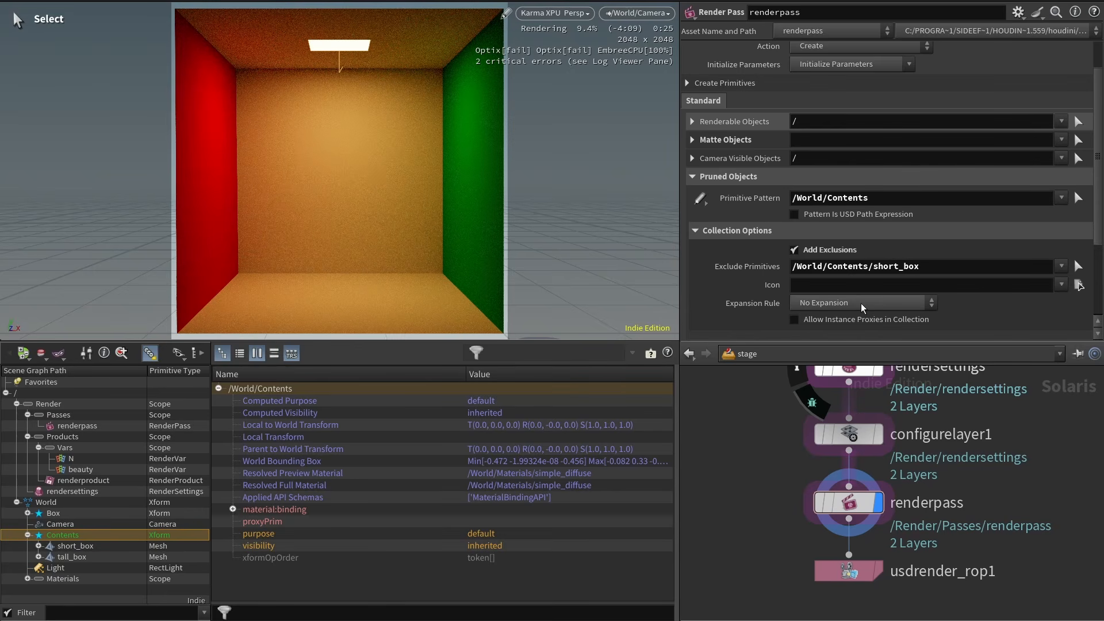
# Change the pruned objects' primitive pattern to /World/Contents/* and restart the viewport render.
pyautogui.click(891, 196)
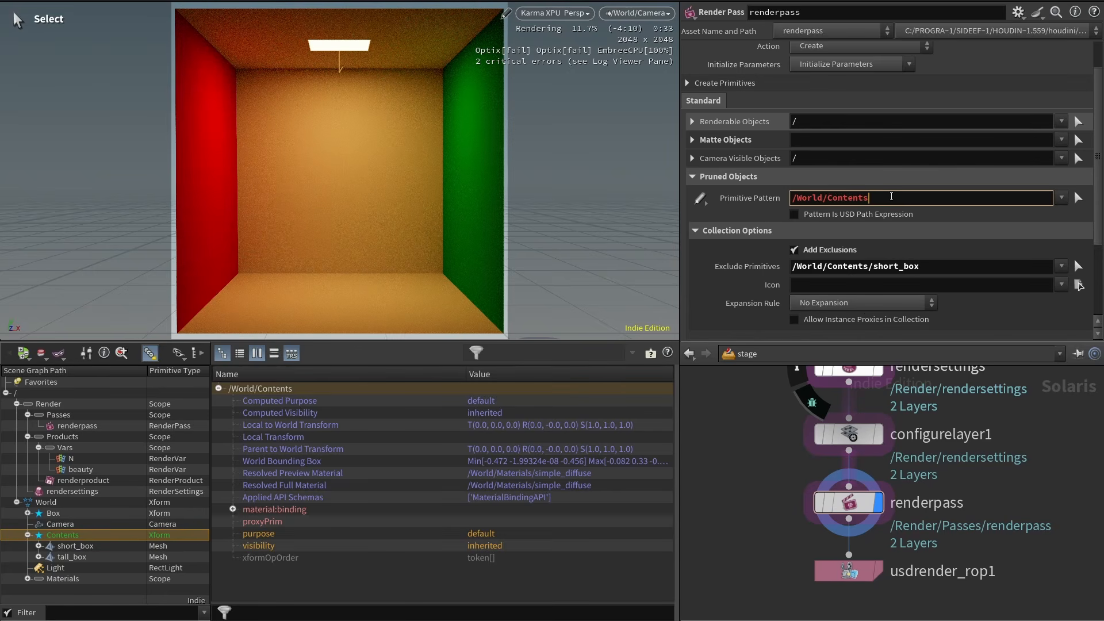
pyautogui.press('Return')
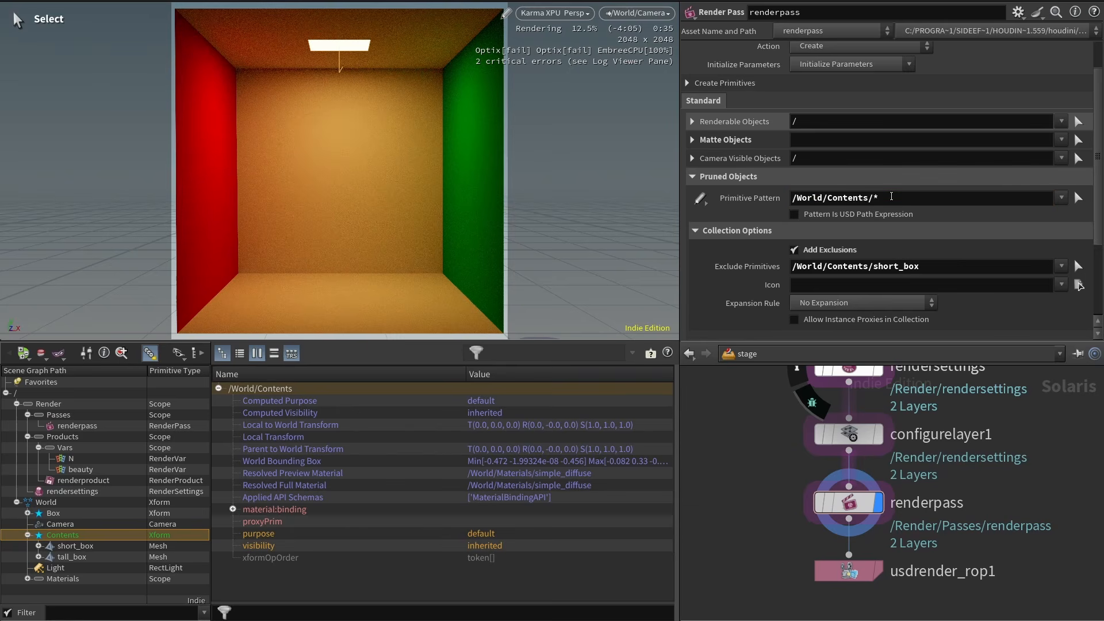
pyautogui.click(555, 12)
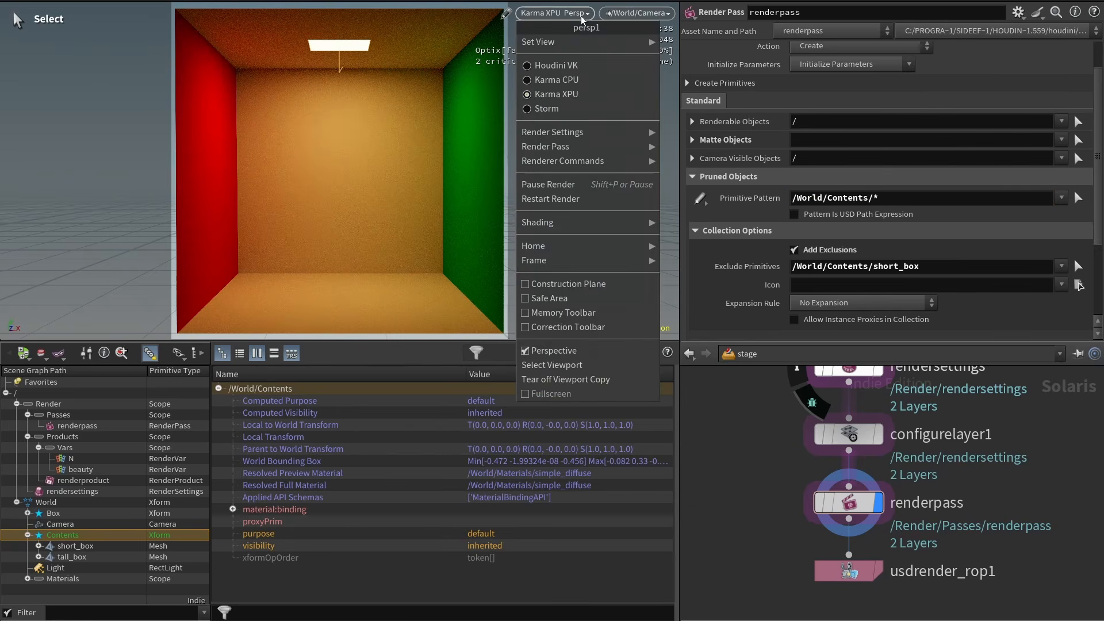
pyautogui.click(570, 207)
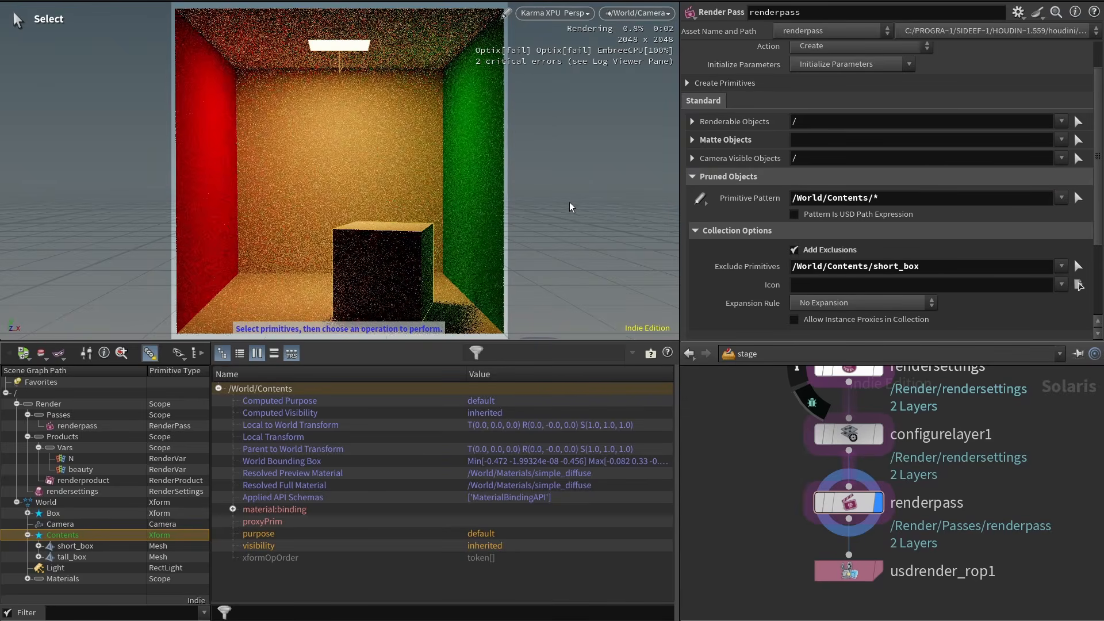
# Reset the pruned objects' exclusions and primitive pattern to their defaults and collapse the section.
pyautogui.click(791, 252)
pyautogui.click(791, 252)
pyautogui.keyDown('ctrl'); pyautogui.middleClick(777, 198); pyautogui.keyUp('ctrl')
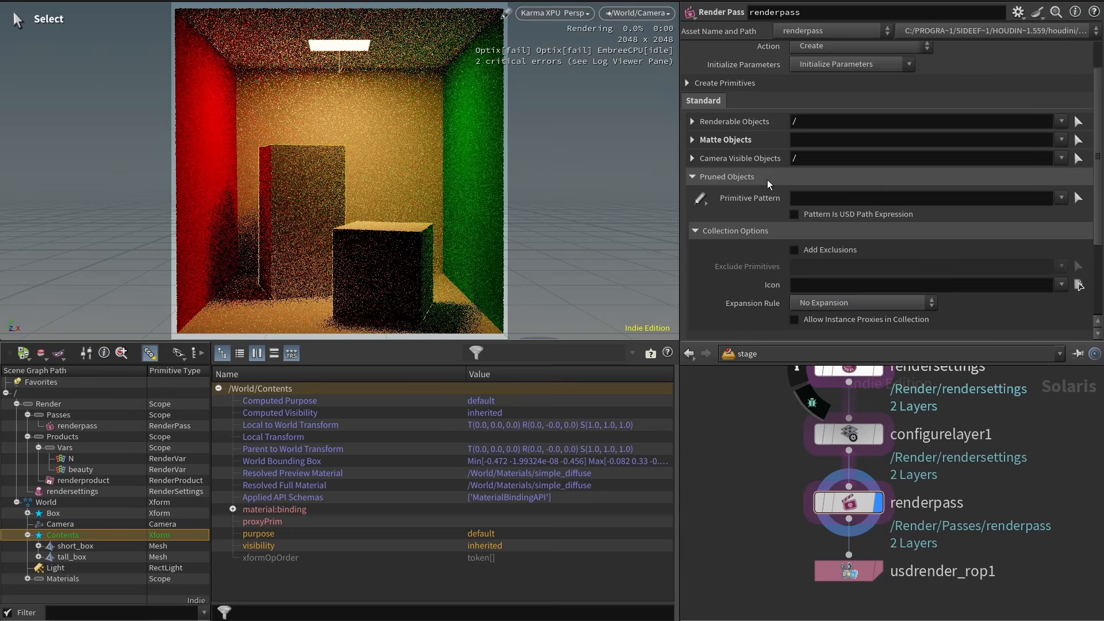
pyautogui.click(766, 180)
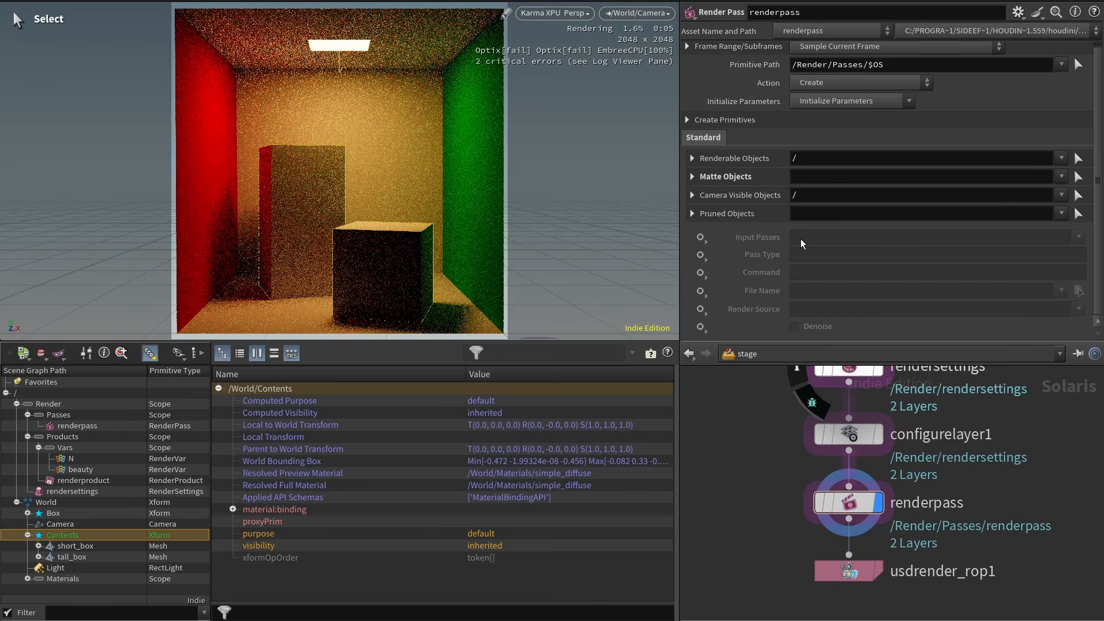
# Enable the render pass's Render Source parameter and choose its source primitive.
pyautogui.click(702, 312)
pyautogui.click(711, 323)
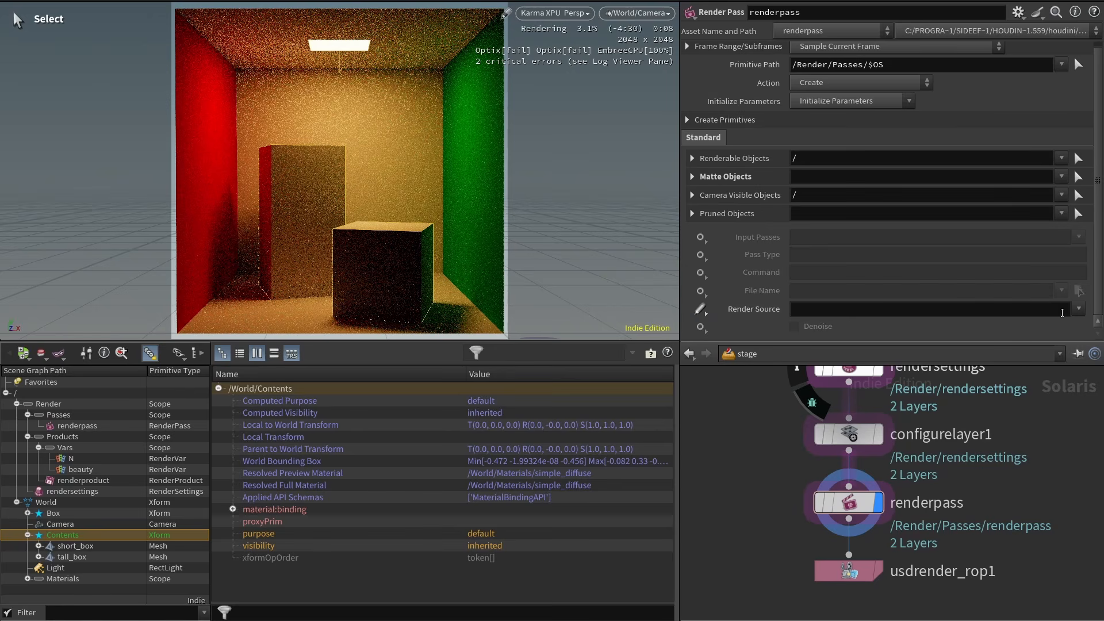
pyautogui.click(1079, 312)
pyautogui.click(1083, 327)
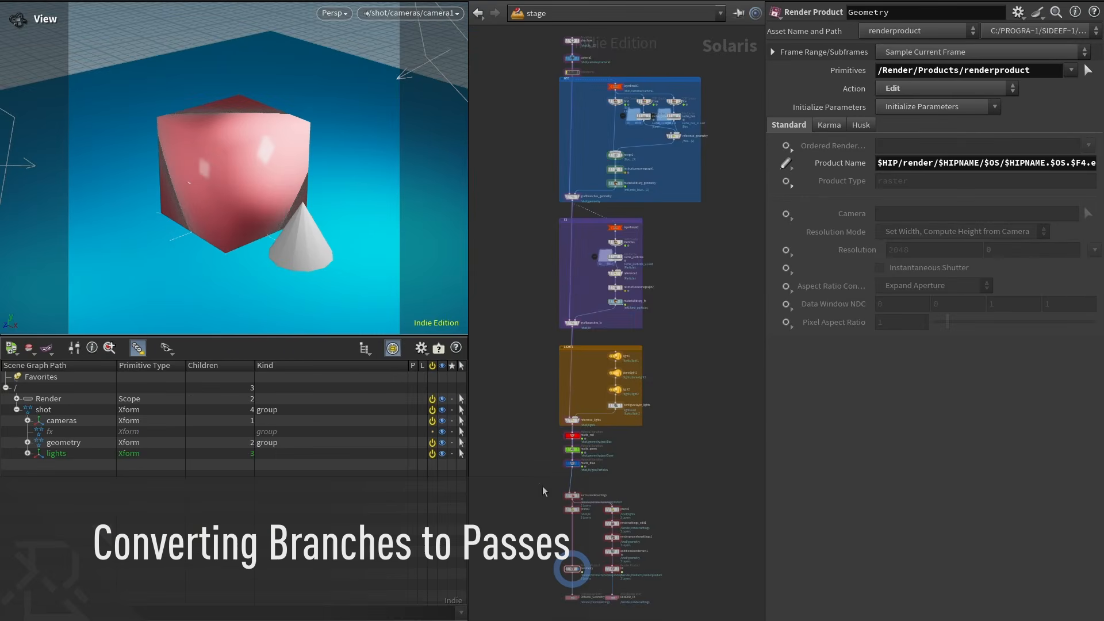
# Focus on the two render branches, preview the Geometry and FX outputs with Karma XPU, and return the viewport to Houdini VK.
pyautogui.moveTo(540, 484); pyautogui.dragTo(623, 556)
pyautogui.press('f')
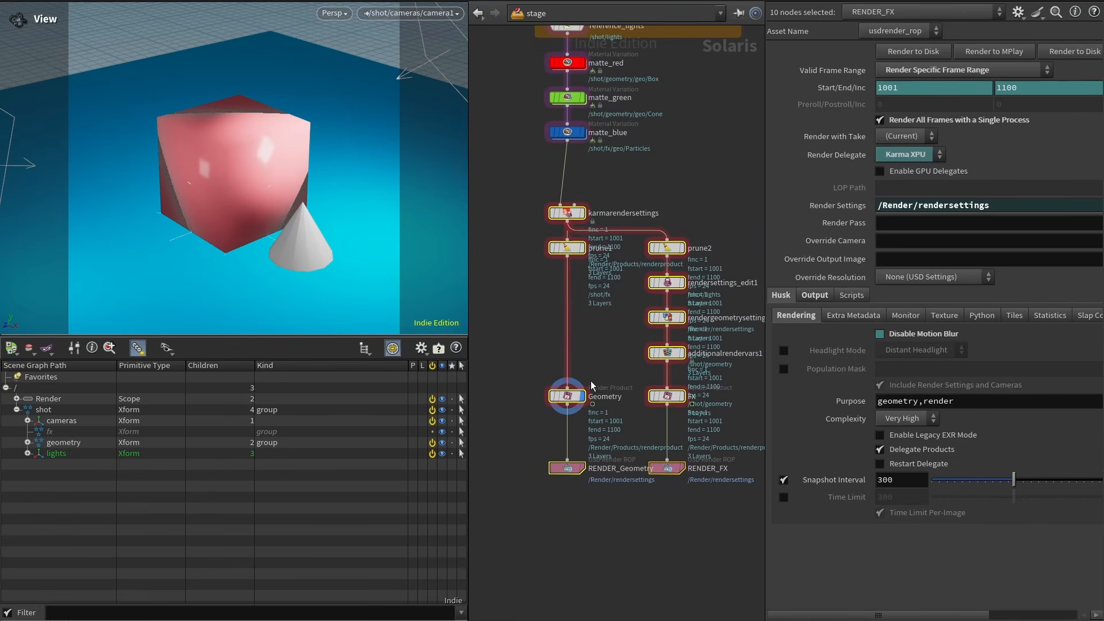
pyautogui.moveTo(566, 402)
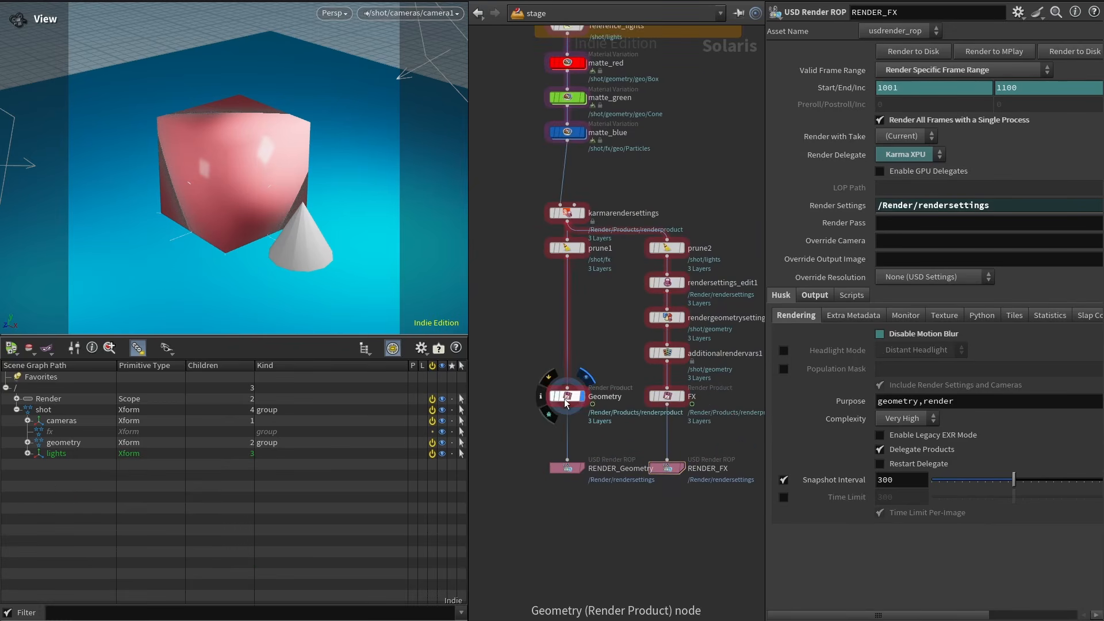
pyautogui.click(334, 12)
pyautogui.click(359, 91)
pyautogui.click(681, 396)
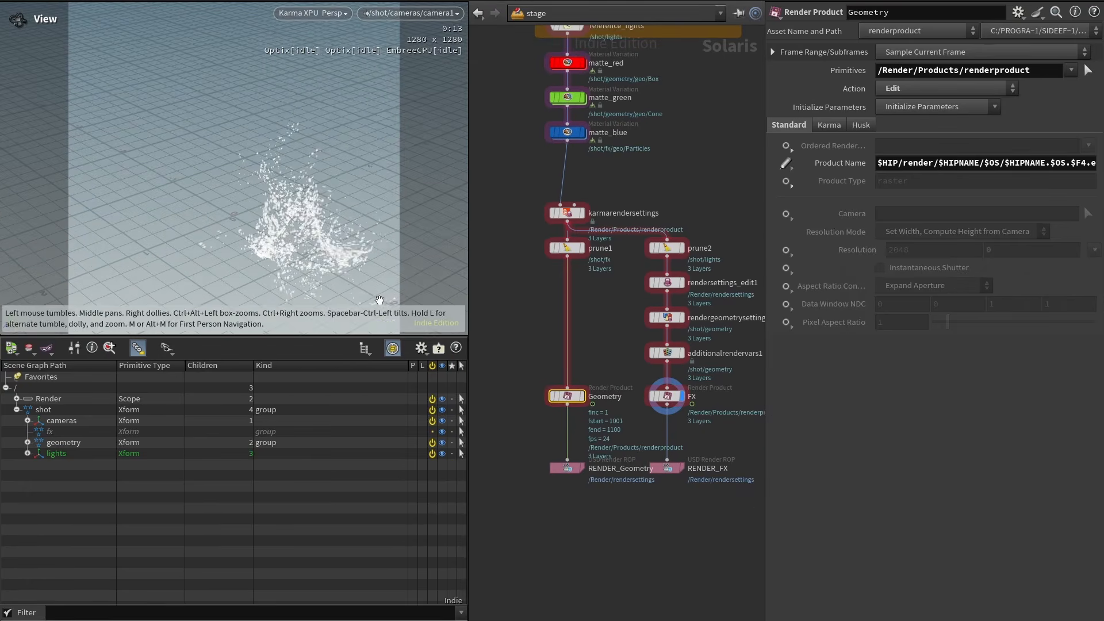
pyautogui.click(324, 13)
pyautogui.click(323, 64)
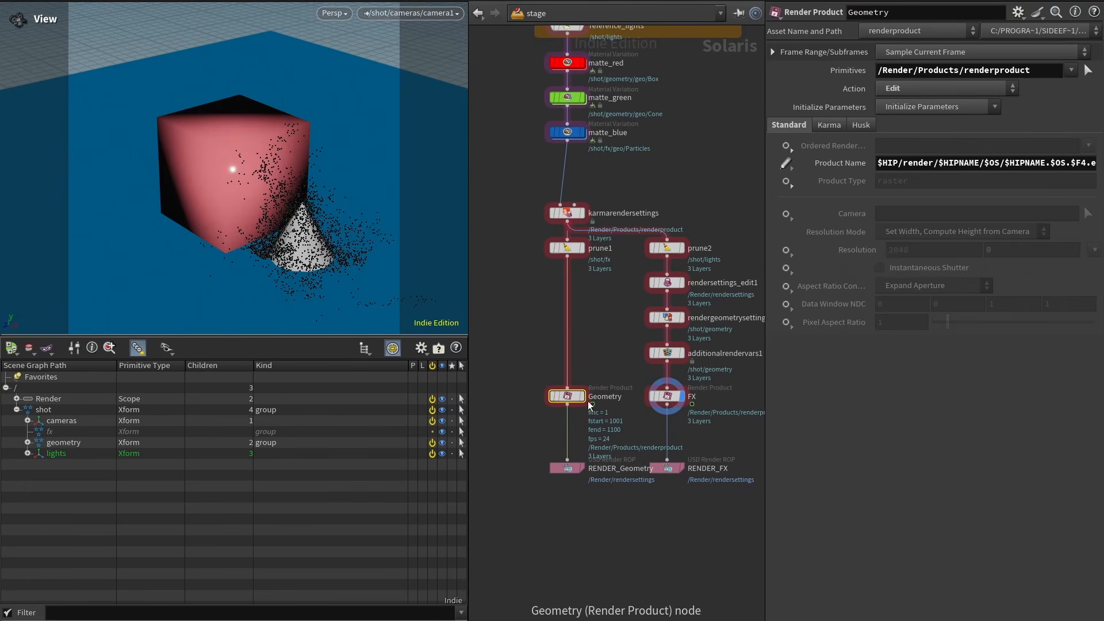
# Insert a Duplicate node directly after prune1 in the Geometry branch.
pyautogui.press('Tab')
pyautogui.write('dupl')
pyautogui.press('Return')
pyautogui.click(574, 308)
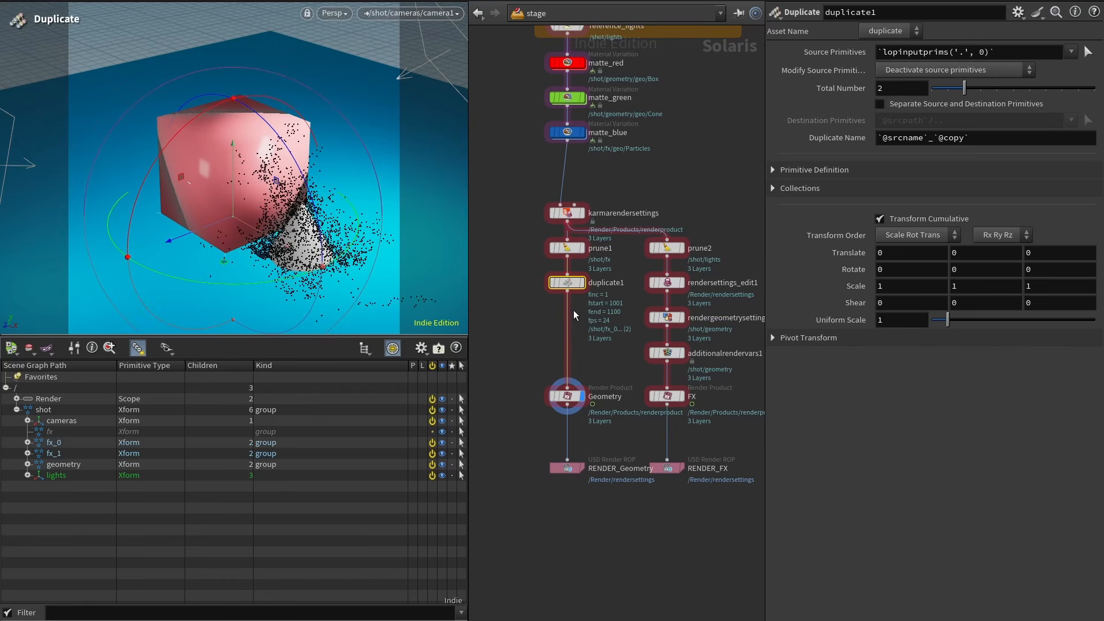
# Use the renderproduct and rendersettings primitives as the Duplicate node's sources and set them to Source primitives are first duplicates.
pyautogui.click(16, 399)
pyautogui.click(27, 410)
pyautogui.click(75, 432)
pyautogui.keyDown('shift'); pyautogui.click(77, 443); pyautogui.keyUp('shift')
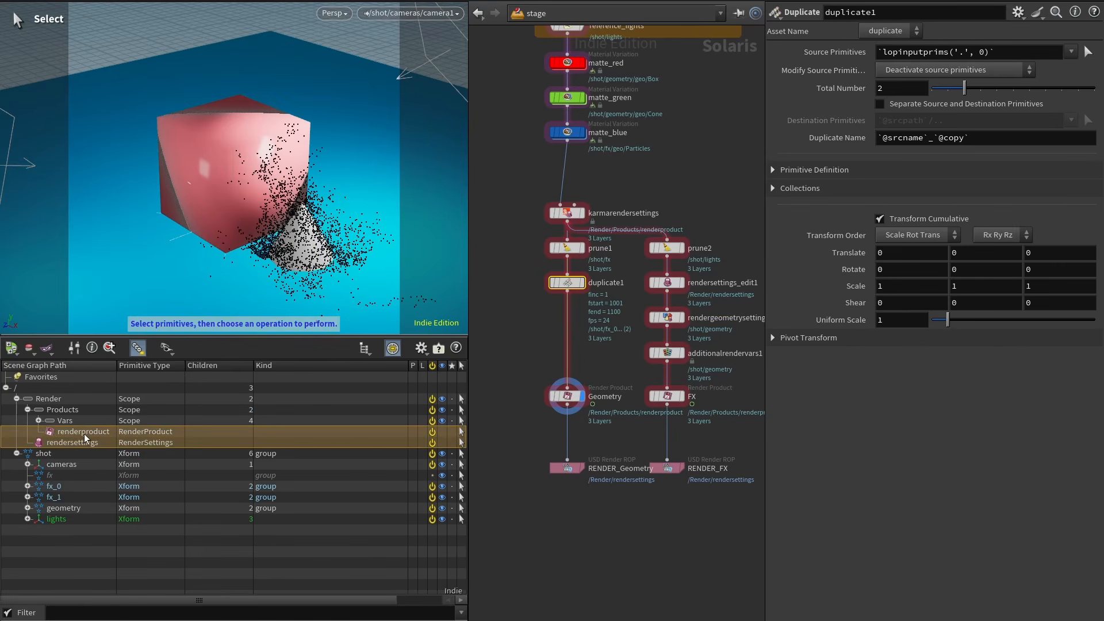
pyautogui.moveTo(85, 435); pyautogui.dragTo(906, 56)
pyautogui.click(911, 70)
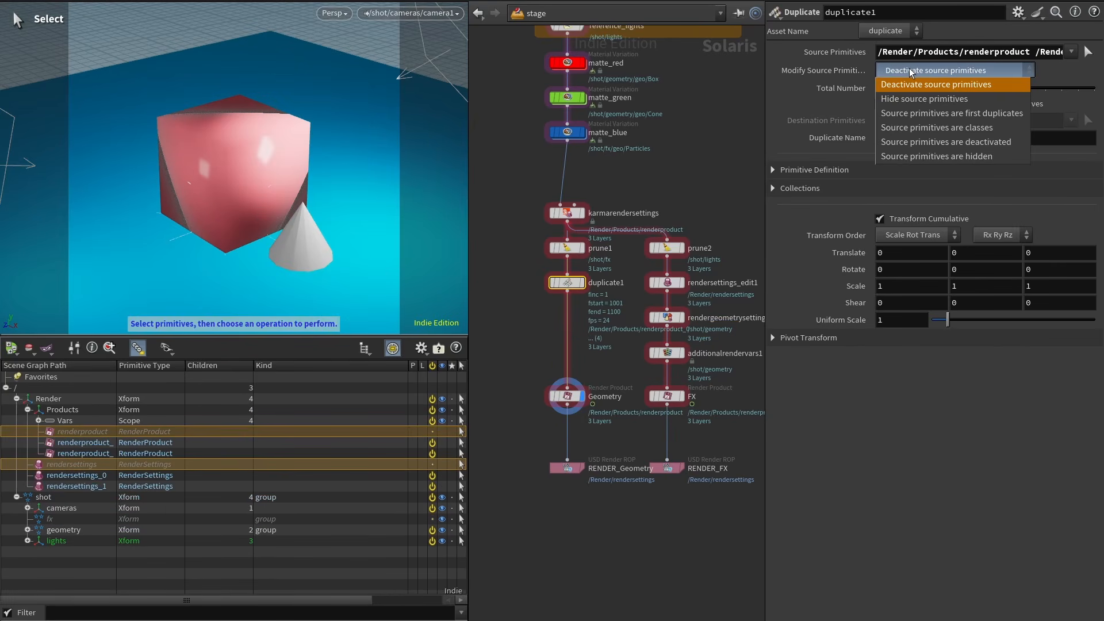
pyautogui.click(963, 114)
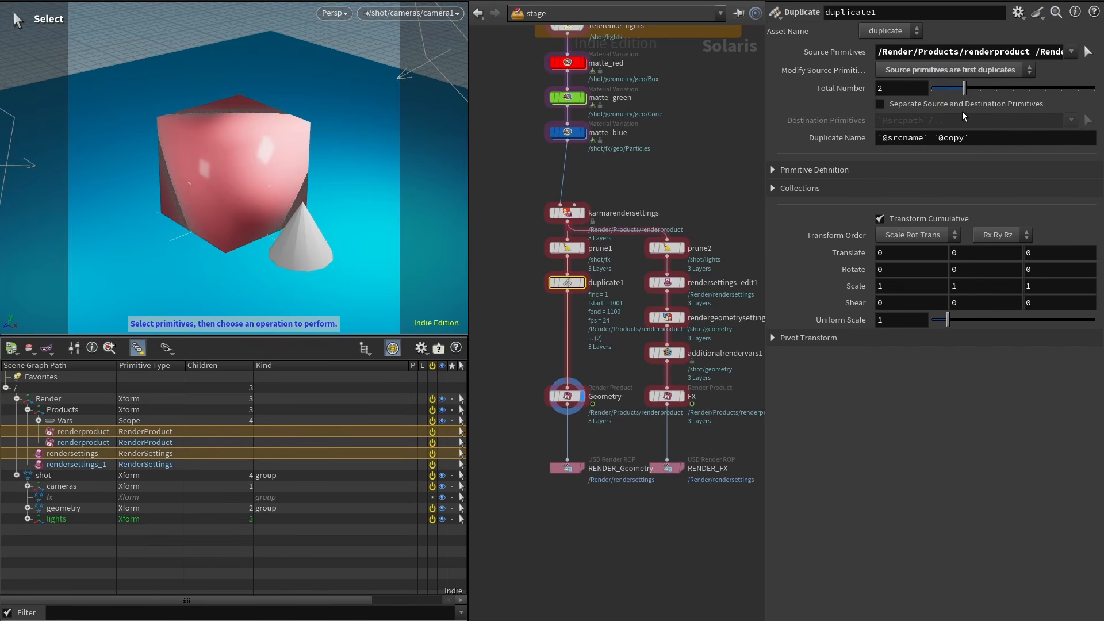
pyautogui.moveTo(945, 138); pyautogui.dragTo(986, 138)
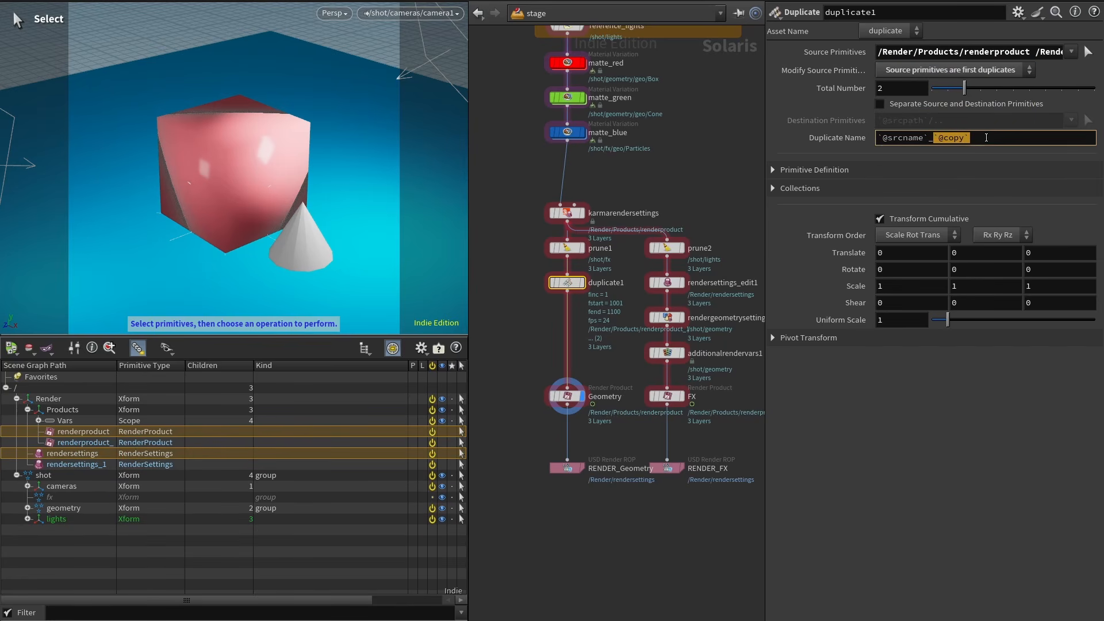
pyautogui.write('Geometr')
pyautogui.press('Return')
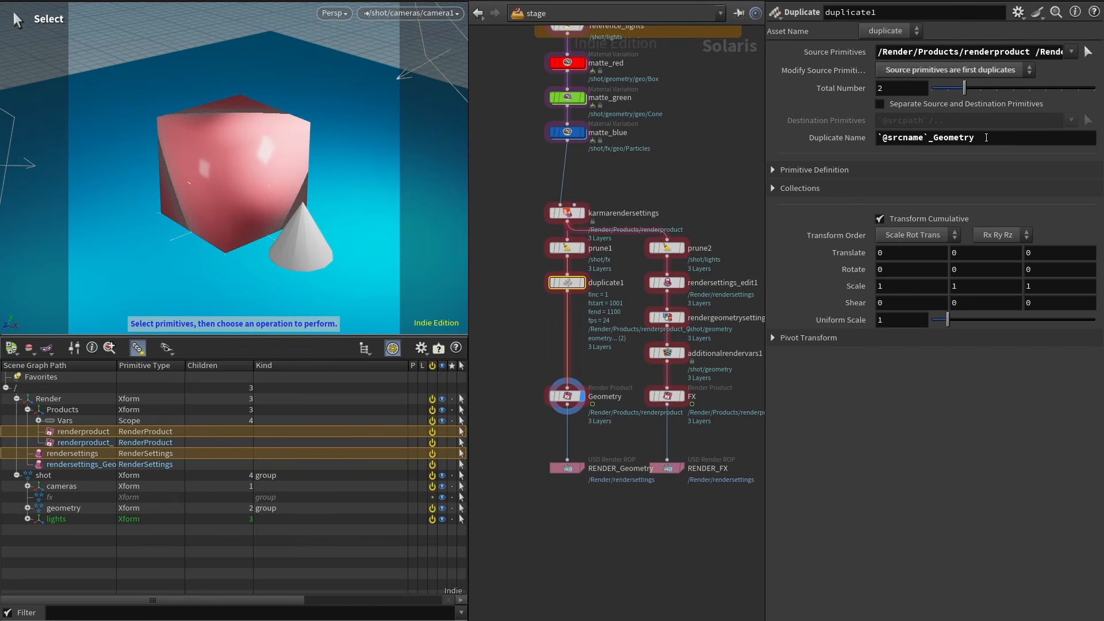
pyautogui.click(140, 465)
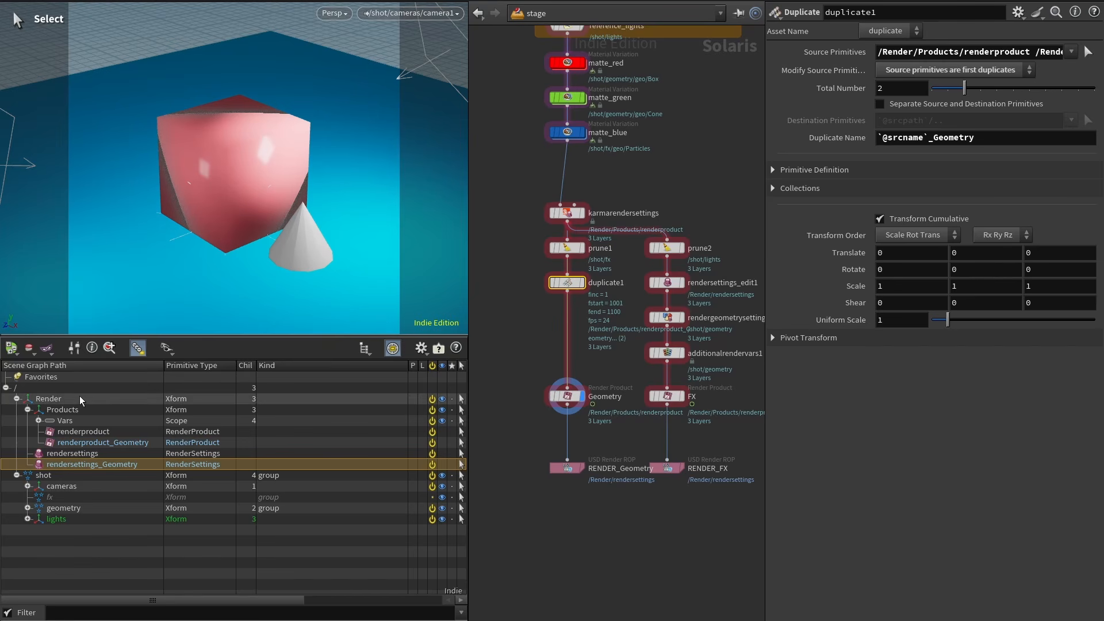
# Set the Duplicate node's parent primitive type to None in its primitive definition.
pyautogui.click(779, 175)
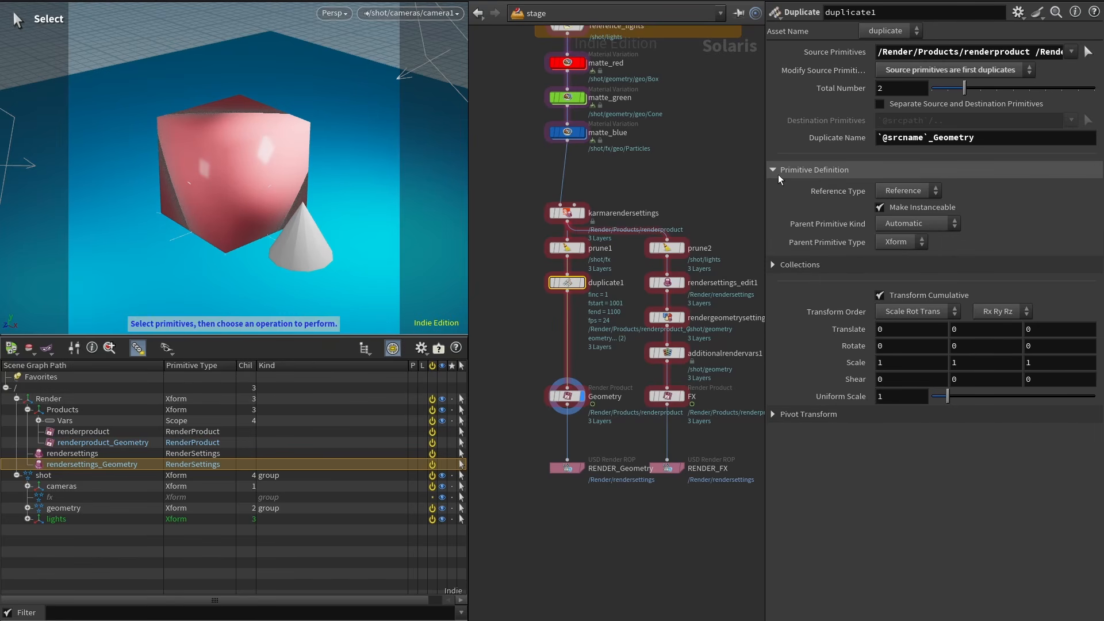
pyautogui.click(912, 245)
pyautogui.click(910, 259)
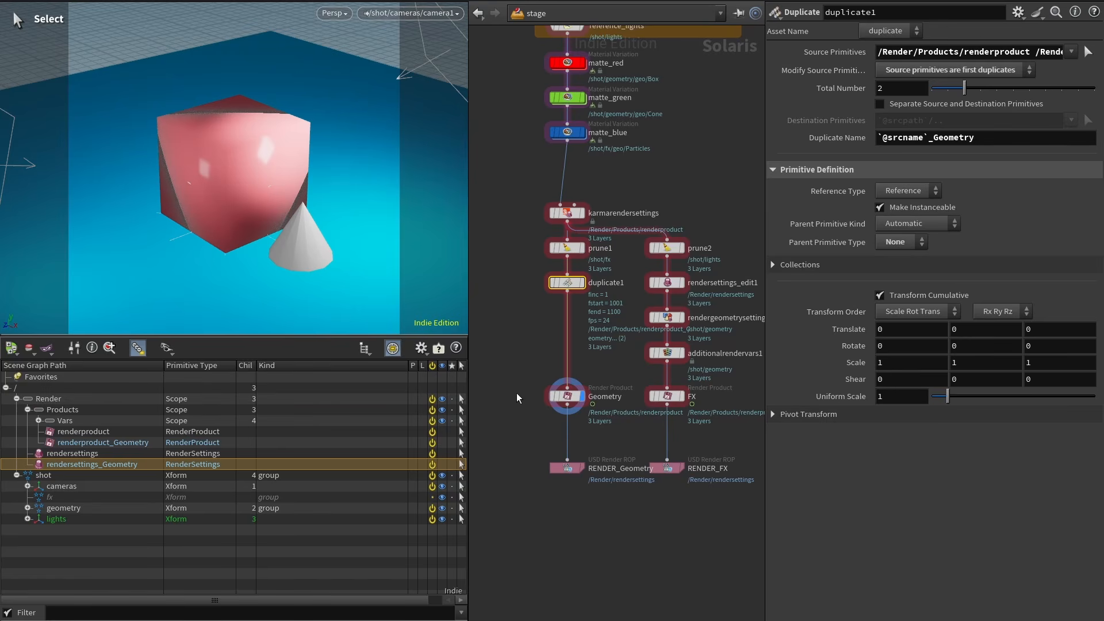
# Target /Render/Products/renderproduct_Geometry in the Geometry render product node and set its frame sampling to Sample Frame Range If Input Is Not Time Dependent.
pyautogui.click(568, 398)
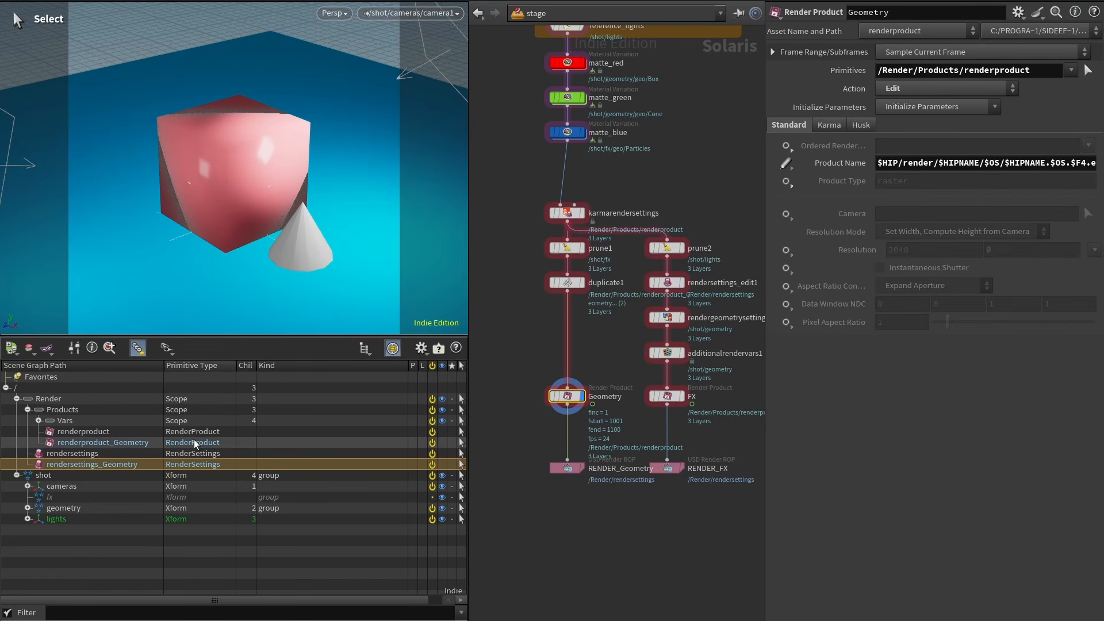
pyautogui.click(105, 443)
pyautogui.moveTo(941, 74); pyautogui.dragTo(941, 74)
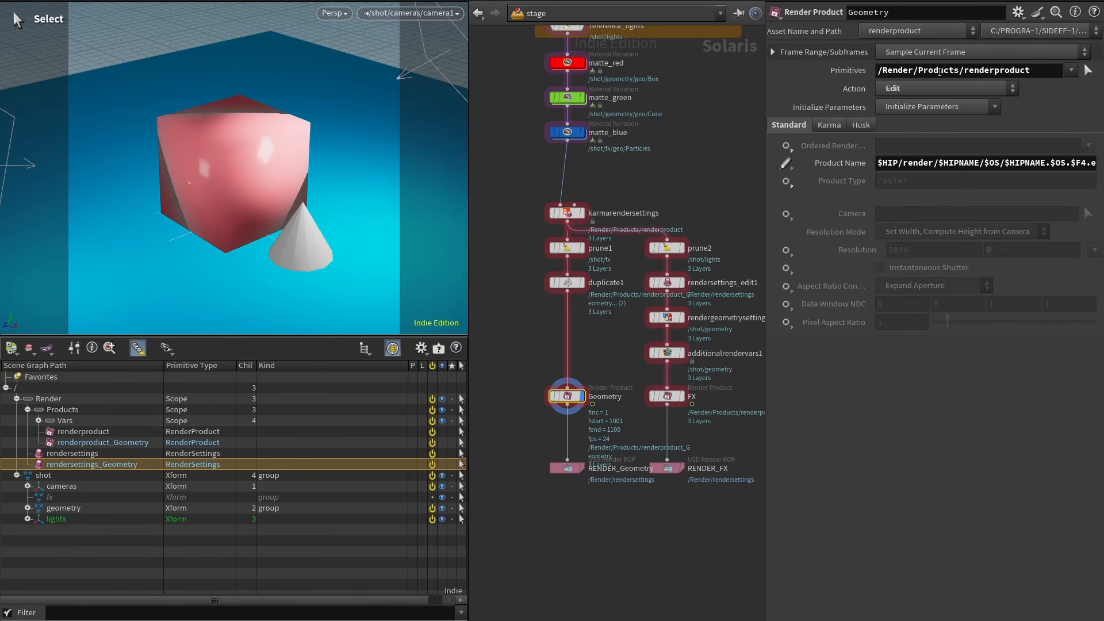
pyautogui.click(942, 52)
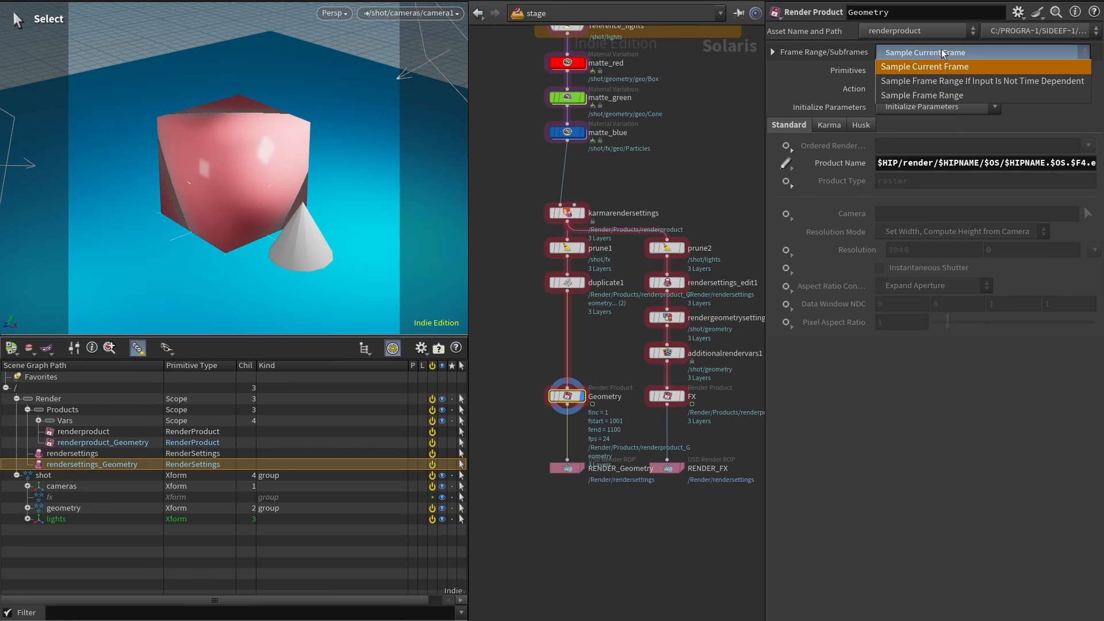
pyautogui.click(945, 81)
# Insert a Render Settings node after the Geometry render product and name it rendersettings_Geometry.
pyautogui.click(562, 426)
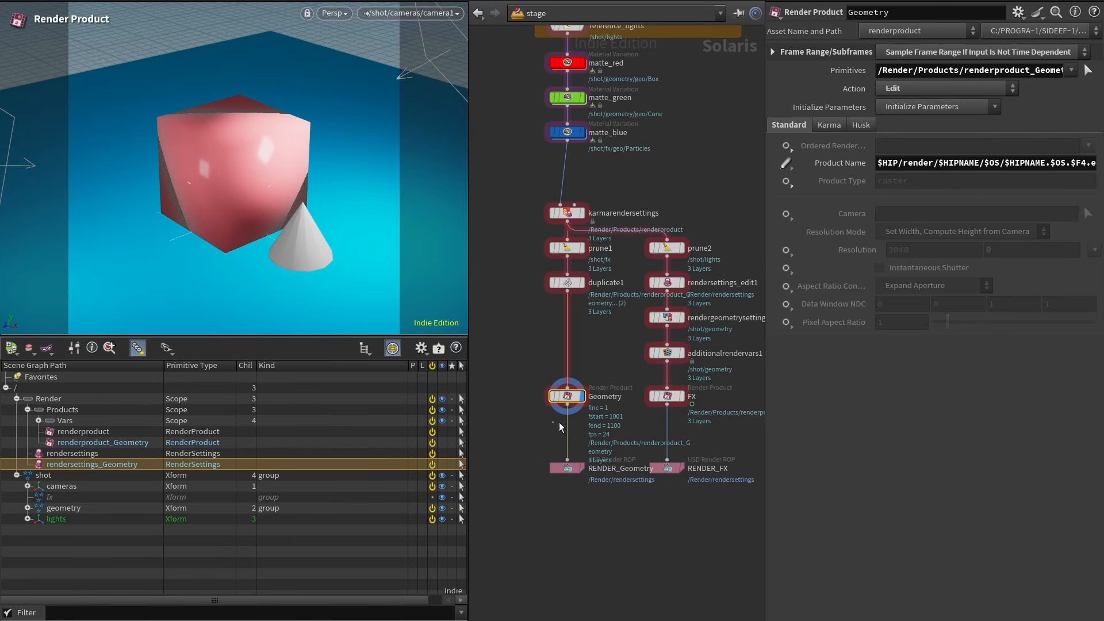
pyautogui.press('Tab')
pyautogui.write('rendersete')
pyautogui.press('Return')
pyautogui.click(607, 428)
pyautogui.moveTo(643, 431); pyautogui.dragTo(736, 449)
pyautogui.write('Geometry')
pyautogui.press('Return')
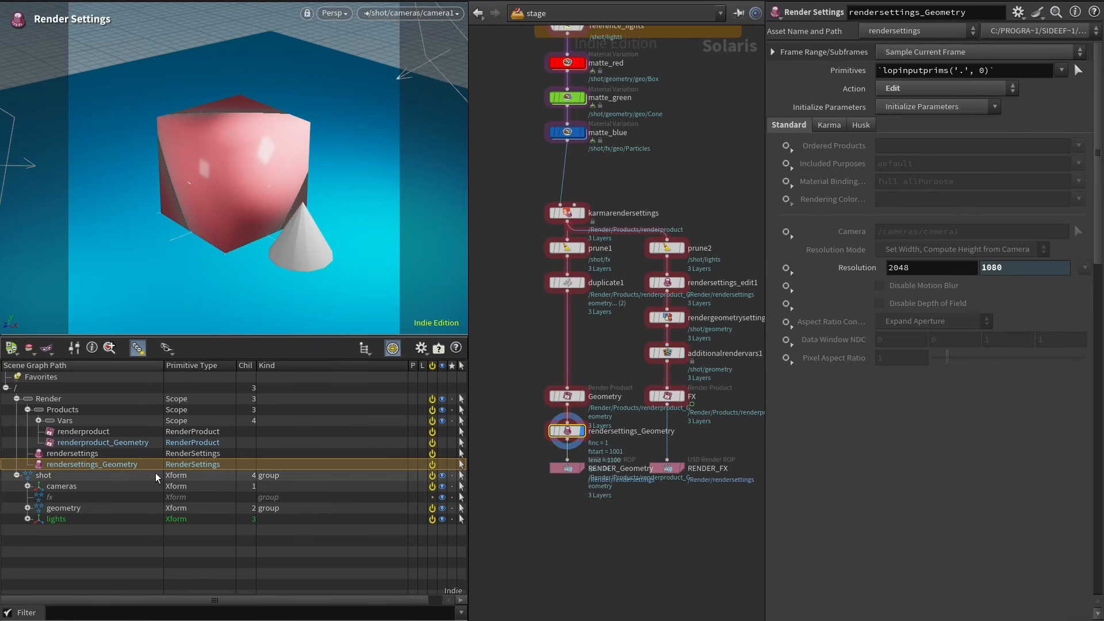
# Target /Render/rendersettings_Geometry in the new Render Settings node and set its ordered products to /Render/Products/renderproduct_Geometry.
pyautogui.moveTo(123, 465); pyautogui.dragTo(948, 71)
pyautogui.click(786, 146)
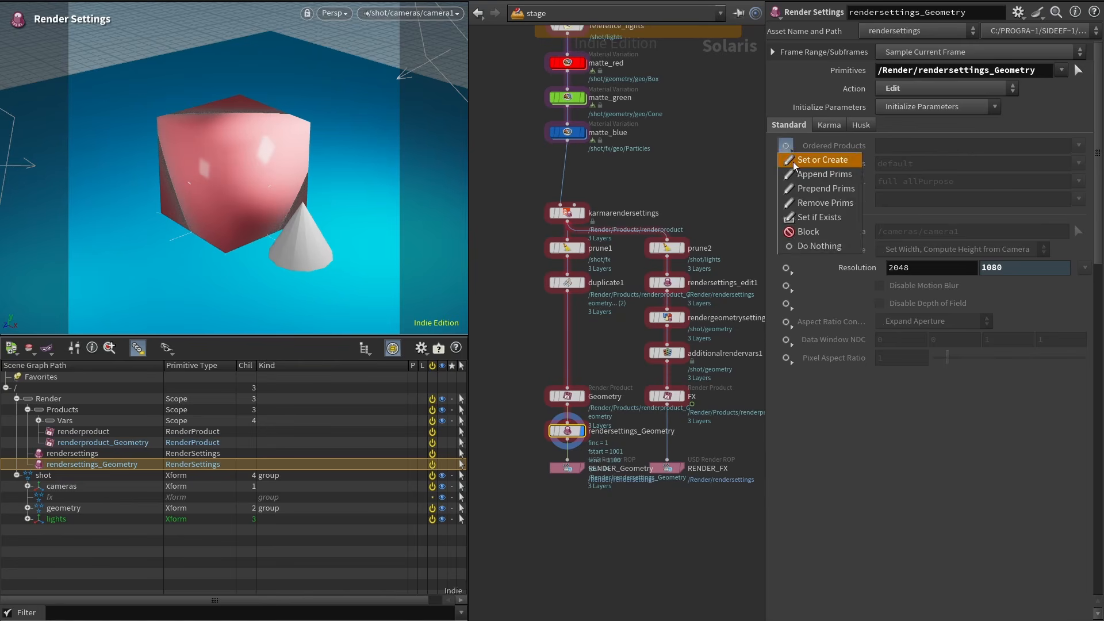
pyautogui.click(810, 162)
pyautogui.click(1078, 145)
pyautogui.click(1090, 172)
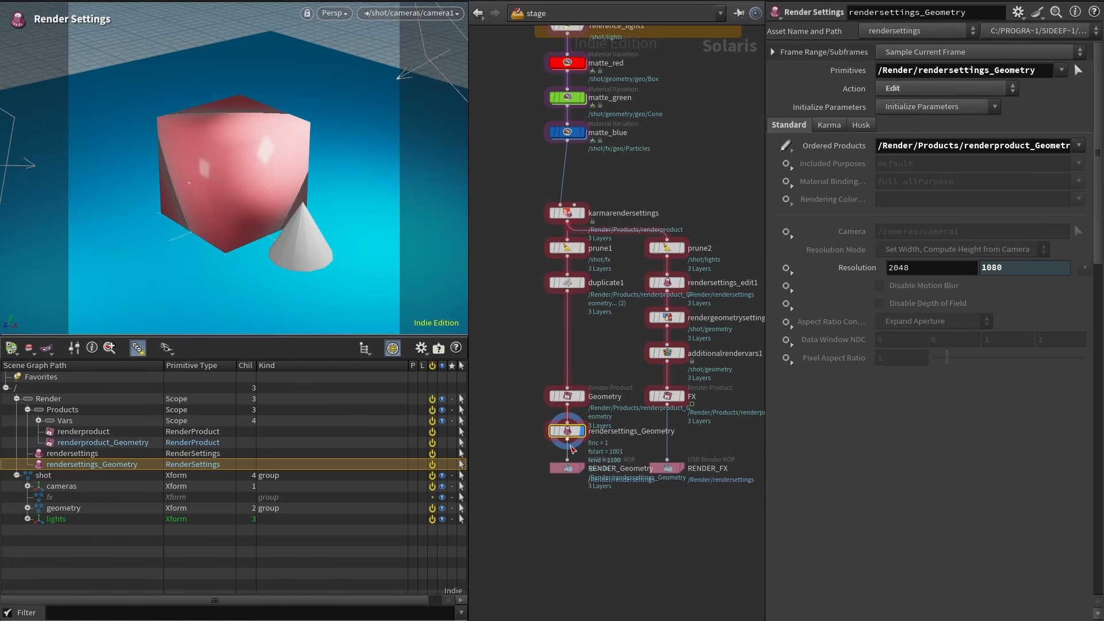
# Insert a Render Pass node between rendersettings_Geometry and RENDER_Geometry and name it pass_Geometry.
pyautogui.moveTo(545, 450); pyautogui.dragTo(598, 451)
pyautogui.press('Tab')
pyautogui.write('renpa')
pyautogui.press('Return')
pyautogui.click(607, 465)
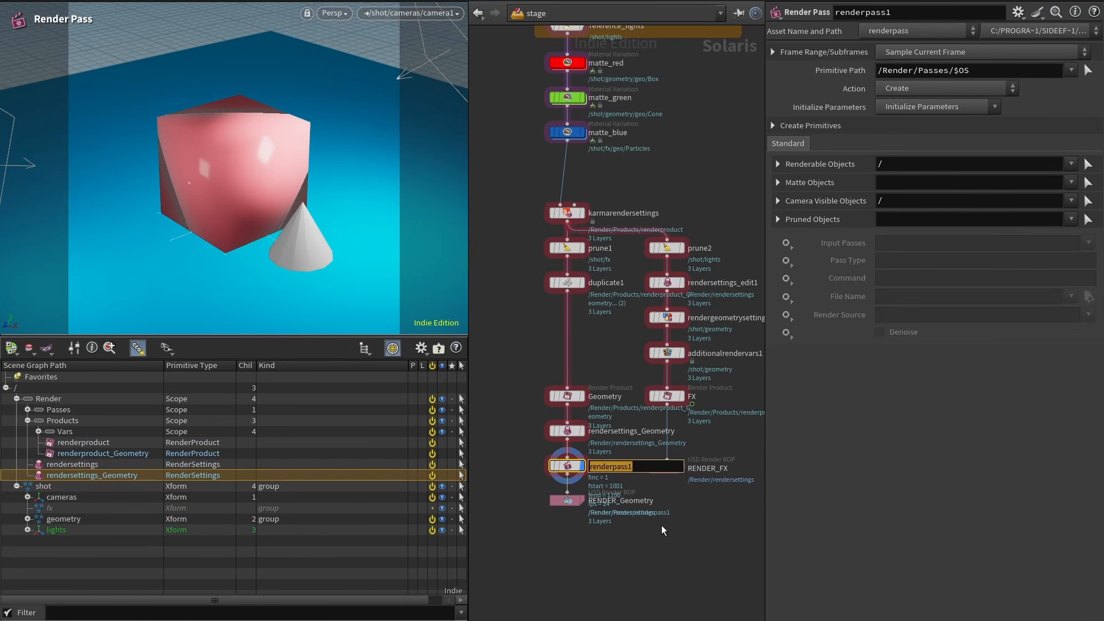
pyautogui.write('pass_Geometry')
pyautogui.press('Return')
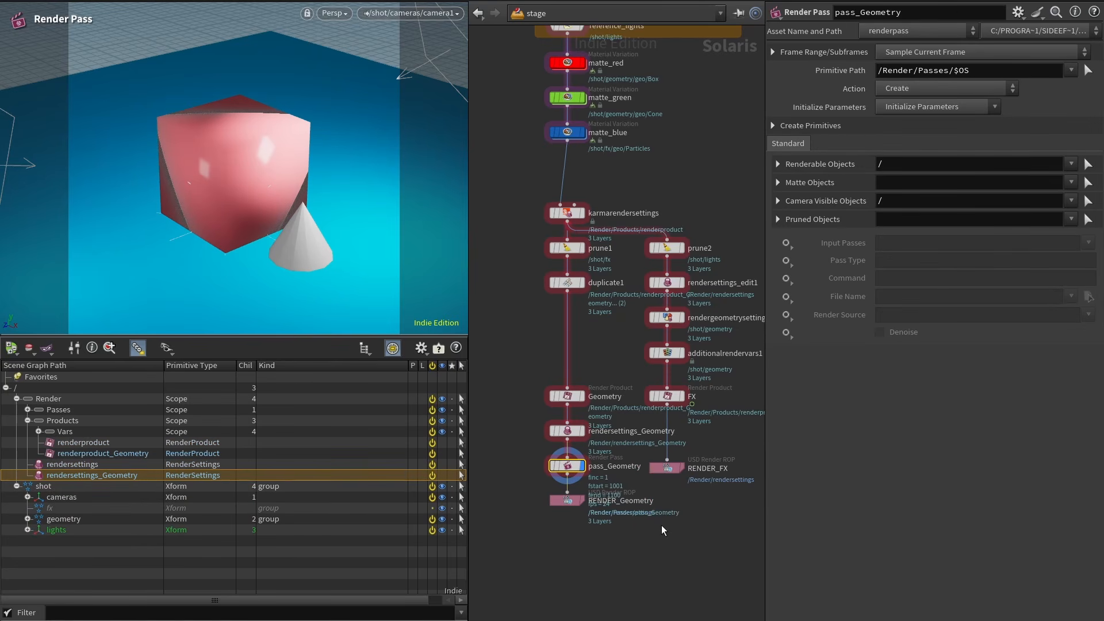
# Delete the prune1 node from the Geometry branch and set the Pruned Objects of pass_Geometry to /shot/fx.
pyautogui.click(568, 249)
pyautogui.click(965, 165)
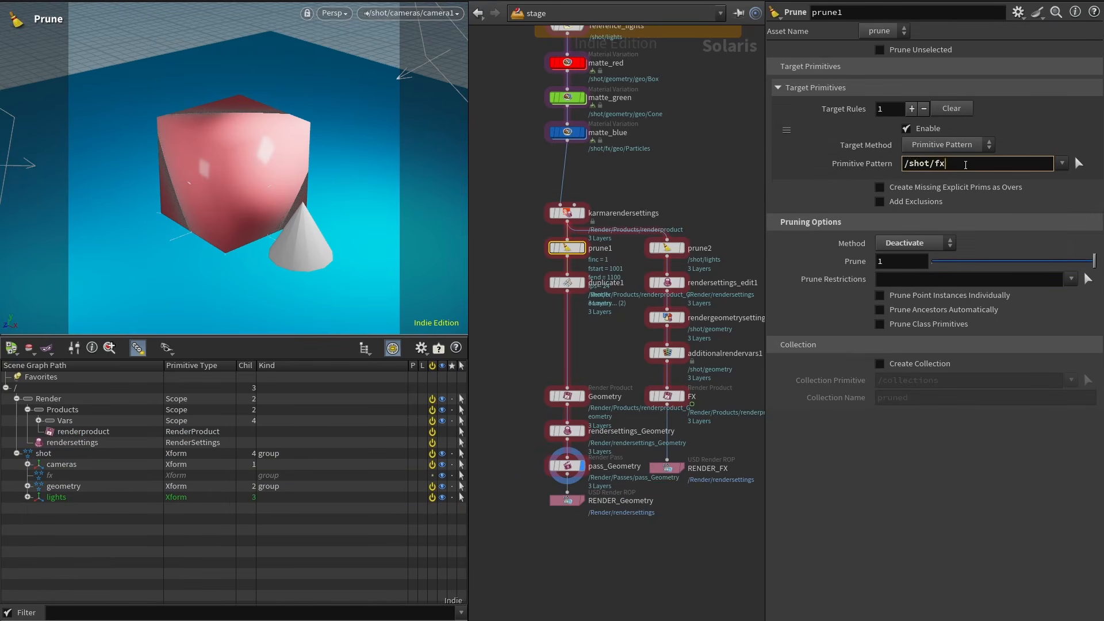
pyautogui.press('Delete')
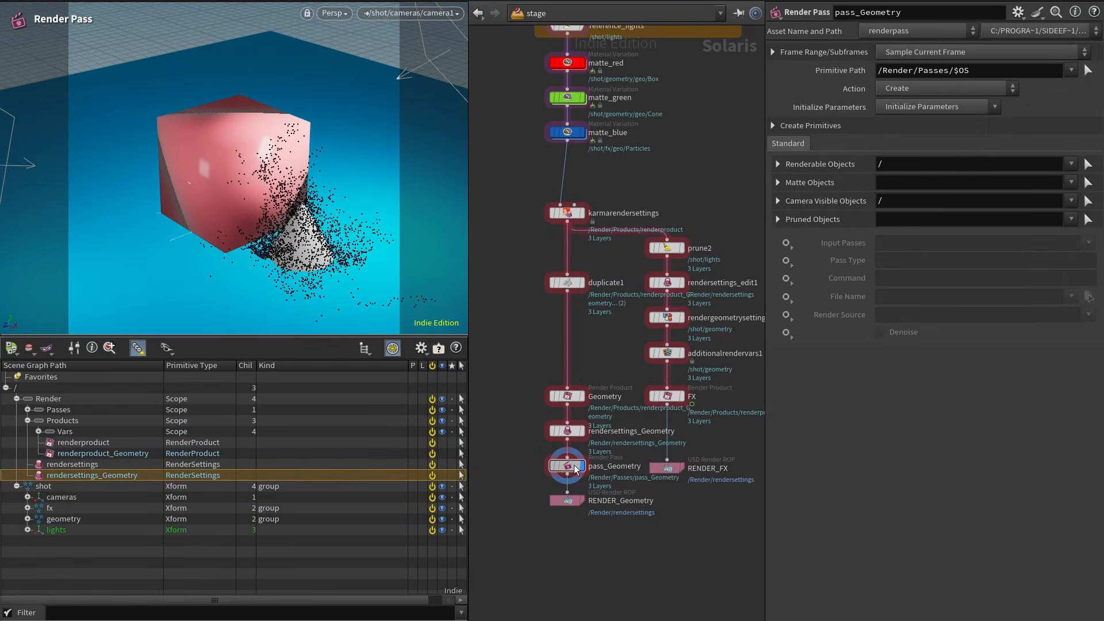
pyautogui.click(575, 468)
pyautogui.click(905, 219)
pyautogui.write('/shot/fx')
pyautogui.press('Return')
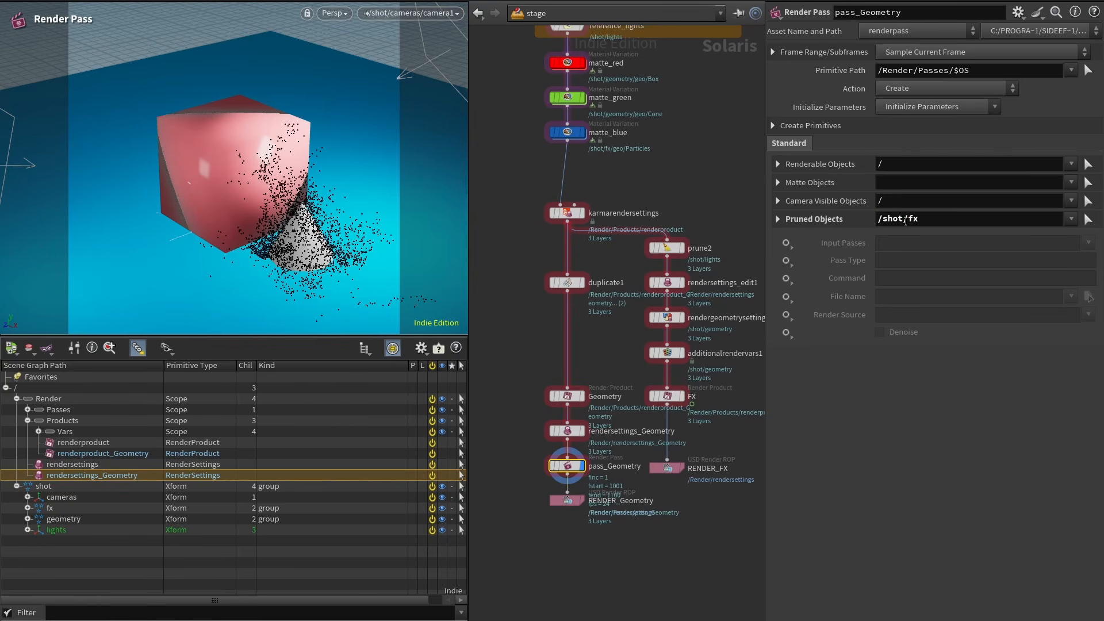
# Enable the Render Source of pass_Geometry and set it to /Render/rendersettings_Geometry.
pyautogui.click(786, 315)
pyautogui.click(810, 328)
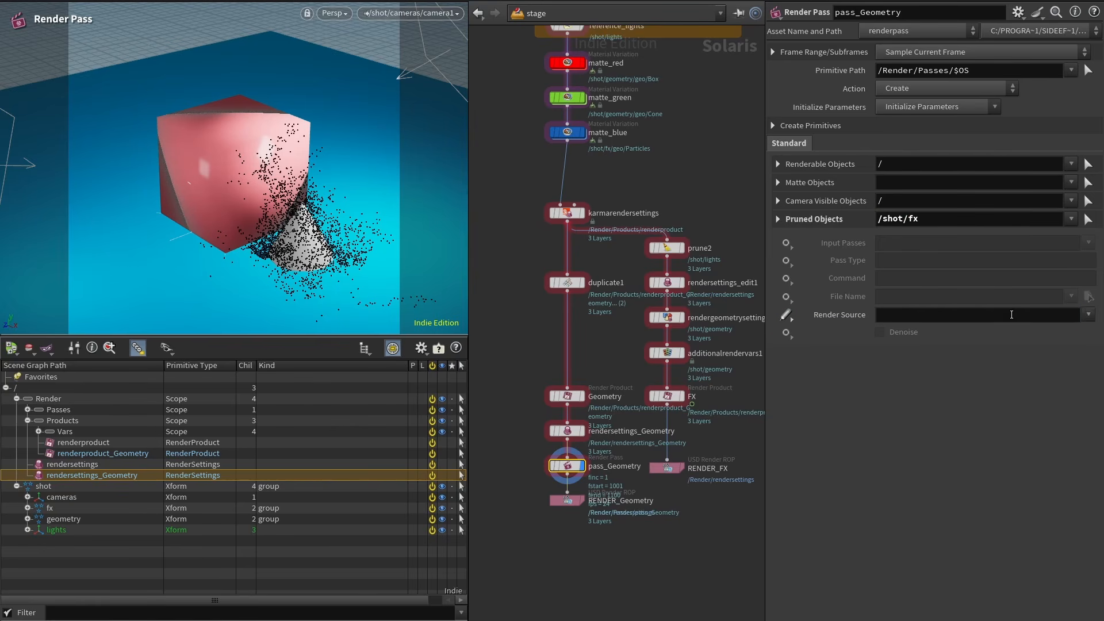
pyautogui.click(1088, 315)
pyautogui.click(1092, 345)
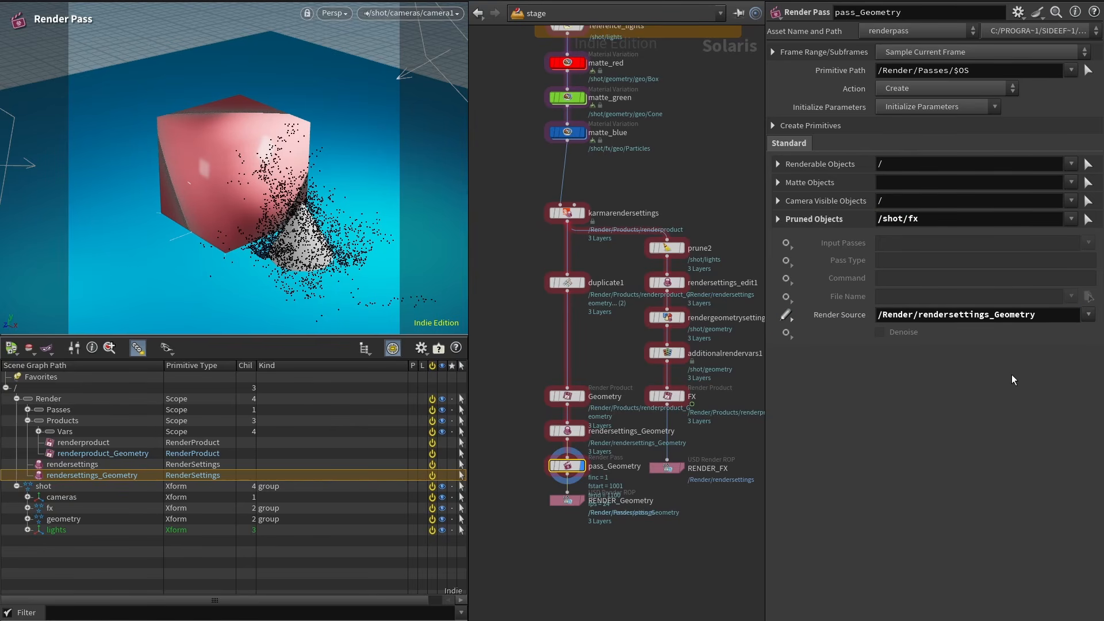
# Preview /Render/Passes/pass_Geometry in the viewport with Karma XPU, and return the viewport to Houdini VK.
pyautogui.rightClick(354, 62)
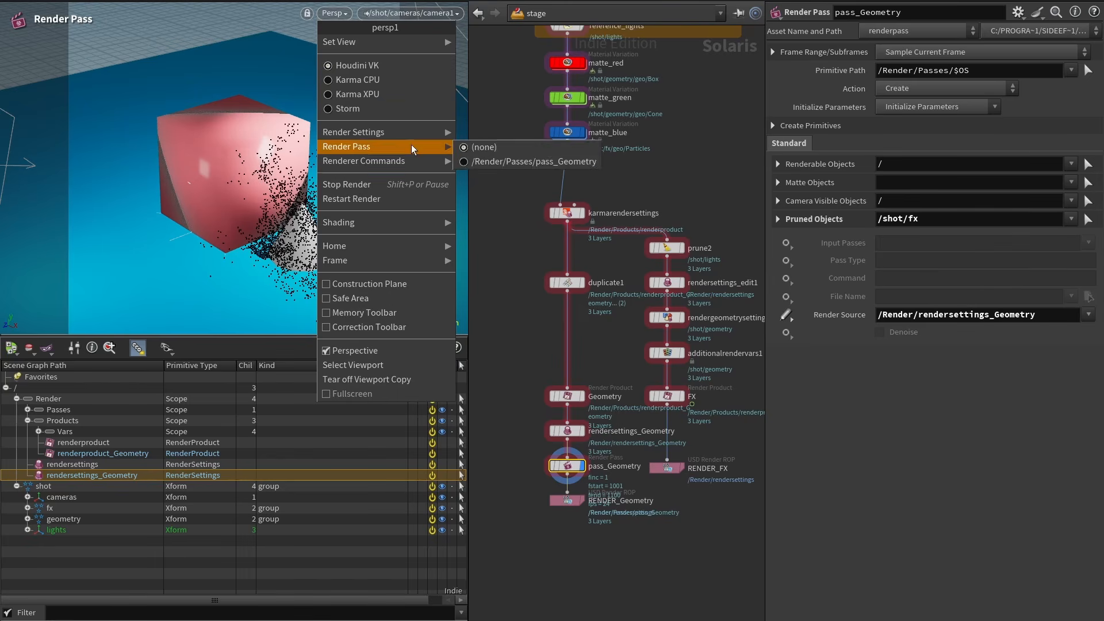
pyautogui.click(499, 164)
pyautogui.click(340, 11)
pyautogui.click(356, 92)
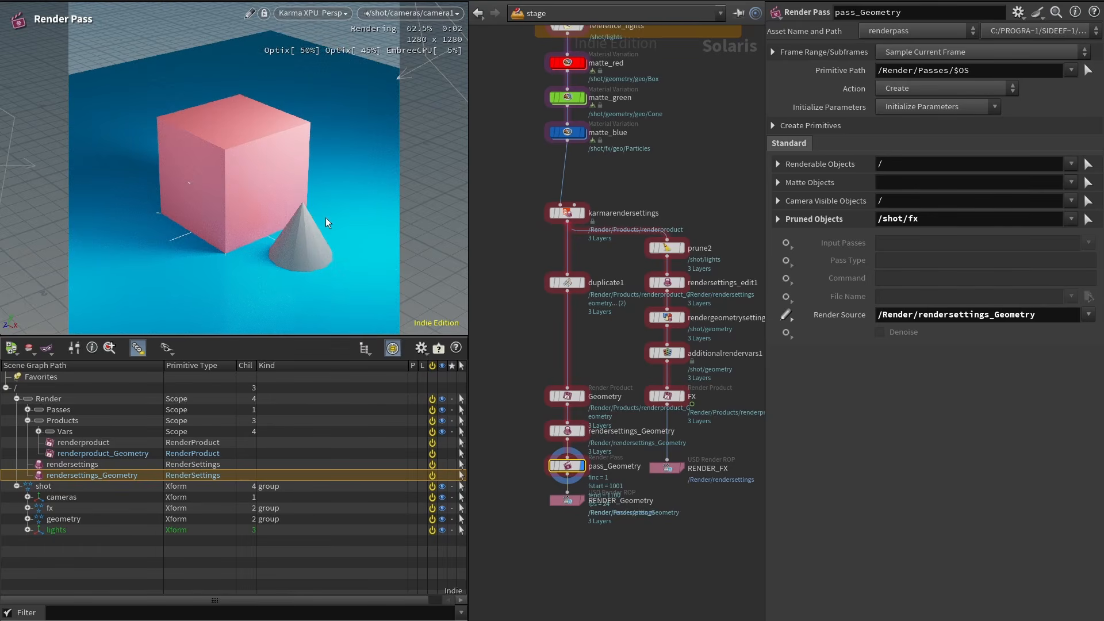
pyautogui.click(327, 13)
pyautogui.click(327, 63)
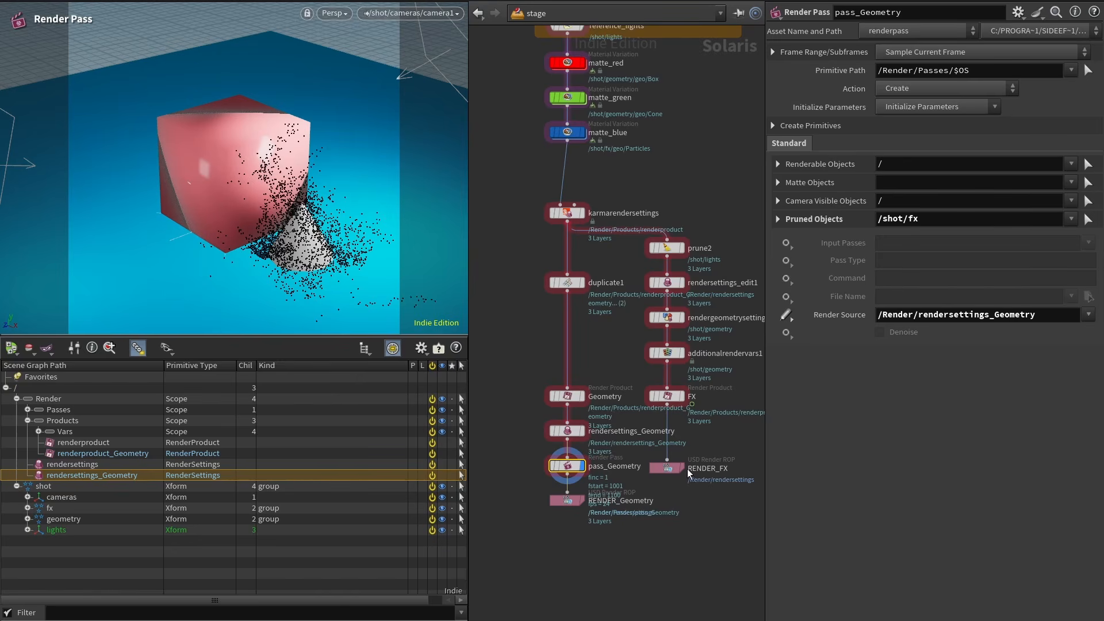
pyautogui.click(682, 396)
pyautogui.moveTo(716, 513); pyautogui.dragTo(662, 396)
pyautogui.keyDown('alt'); pyautogui.moveTo(566, 282); pyautogui.dragTo(667, 282); pyautogui.keyUp('alt')
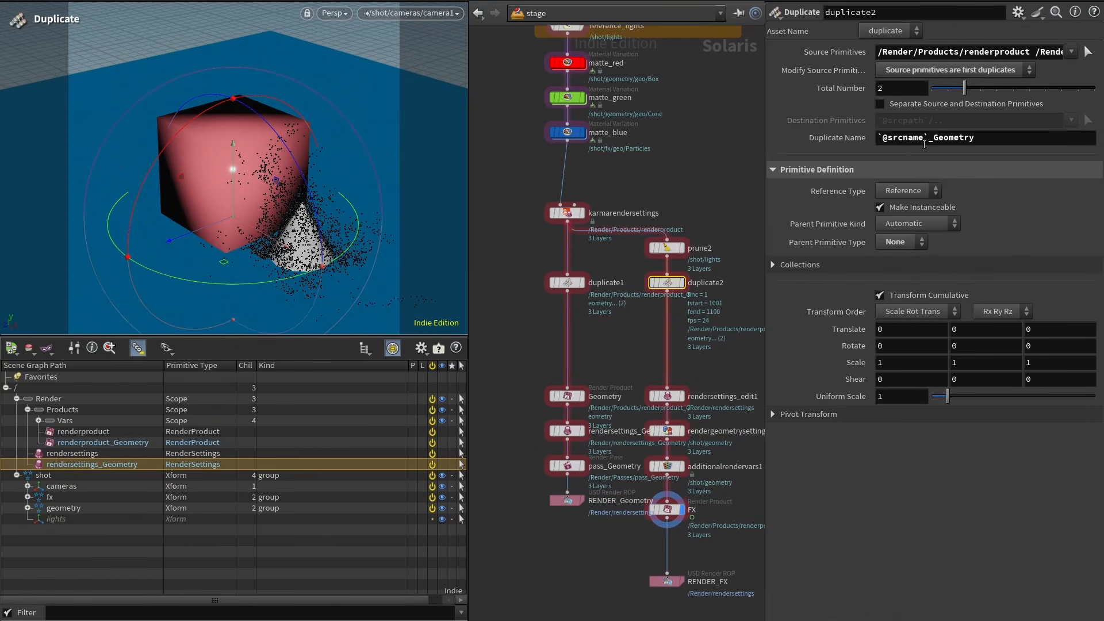
pyautogui.moveTo(935, 138); pyautogui.dragTo(1039, 145)
pyautogui.write('FX')
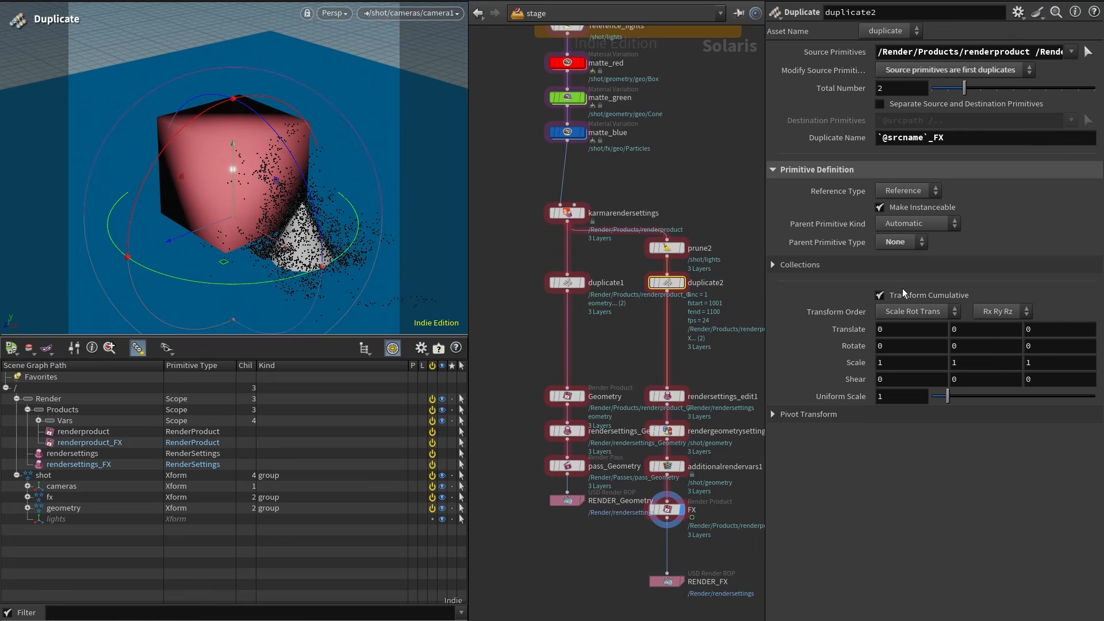
# Target /Render/Products/renderproduct_FX in the FX render product node and set its frame sampling to Sample Frame Range If Input Is Not Time Dependent.
pyautogui.click(667, 509)
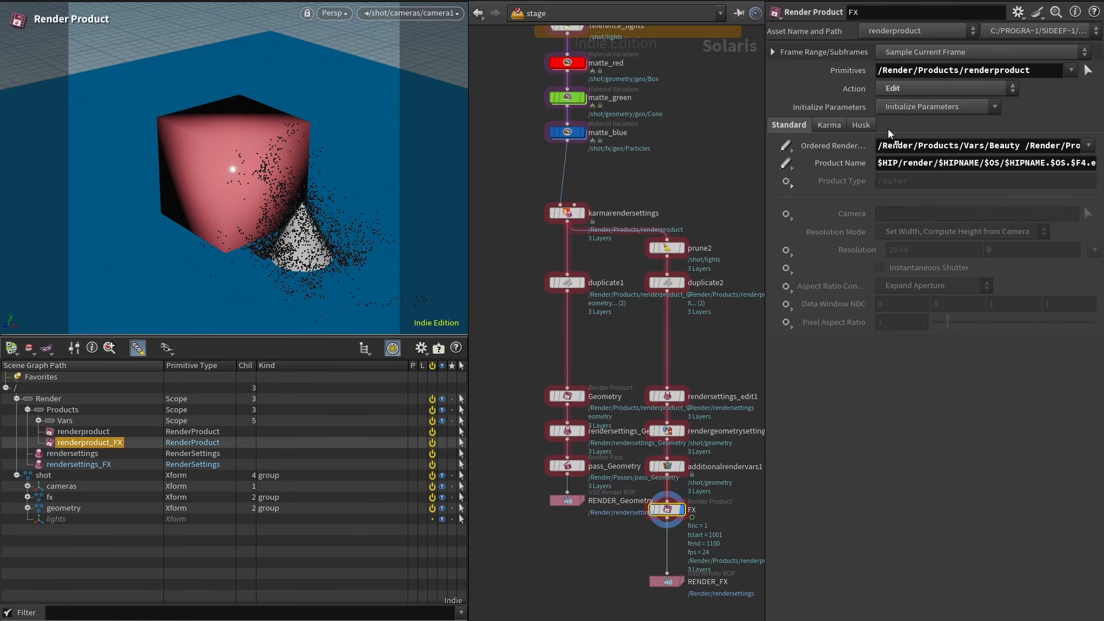
pyautogui.moveTo(888, 130); pyautogui.dragTo(1032, 70)
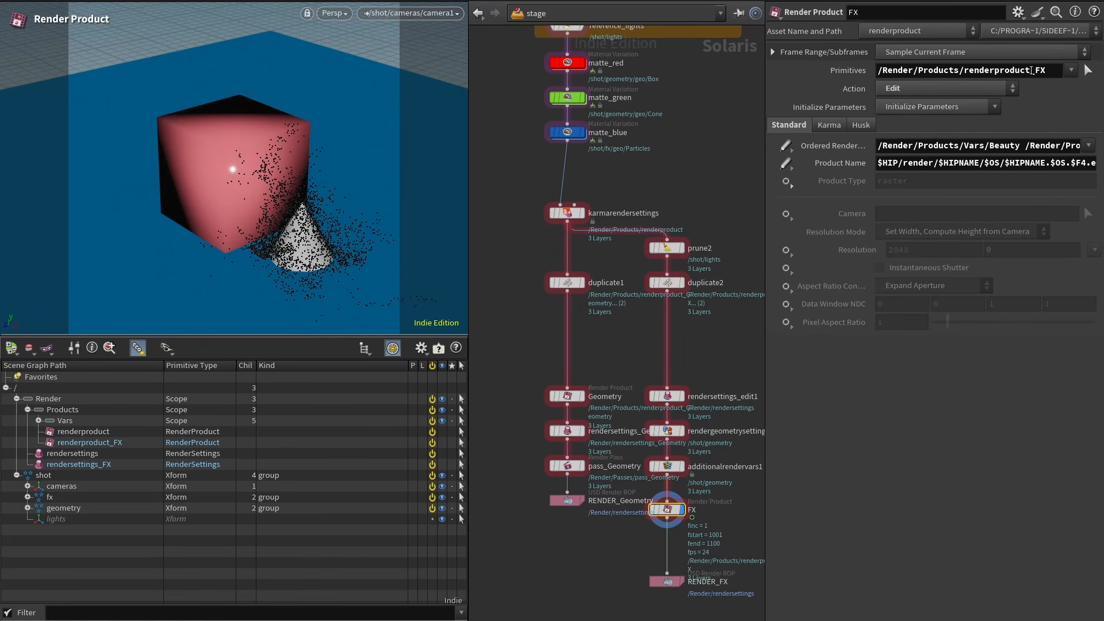
pyautogui.click(1017, 52)
pyautogui.click(1016, 82)
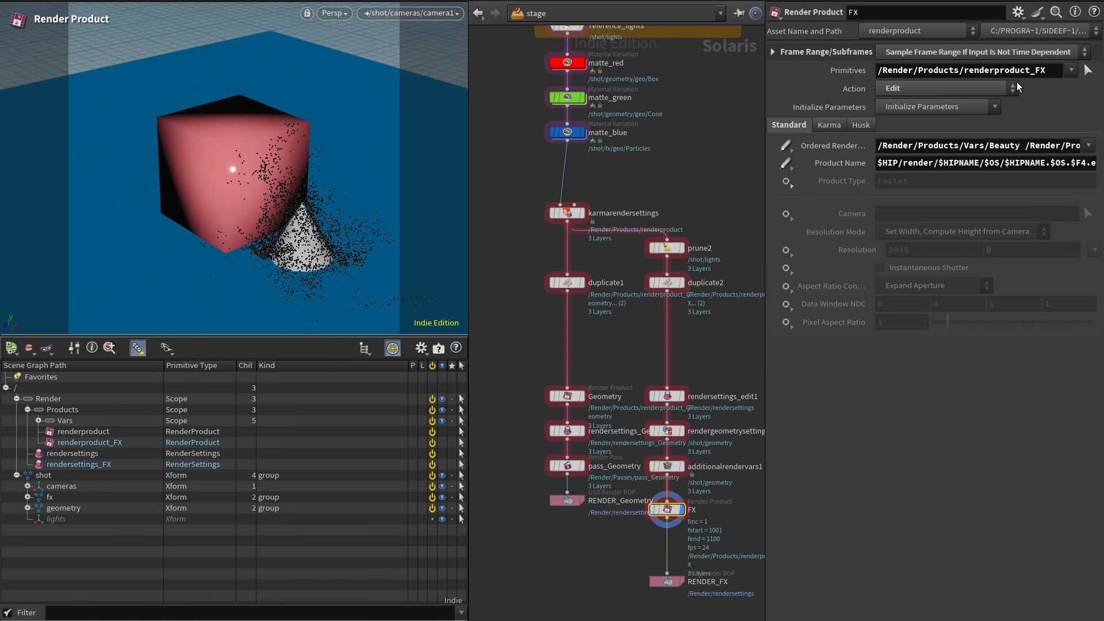
# Target /Render/rendersettings_FX in rendersettings_edit1 and set its ordered products to the FX render product.
pyautogui.click(680, 395)
pyautogui.moveTo(79, 464); pyautogui.dragTo(948, 70)
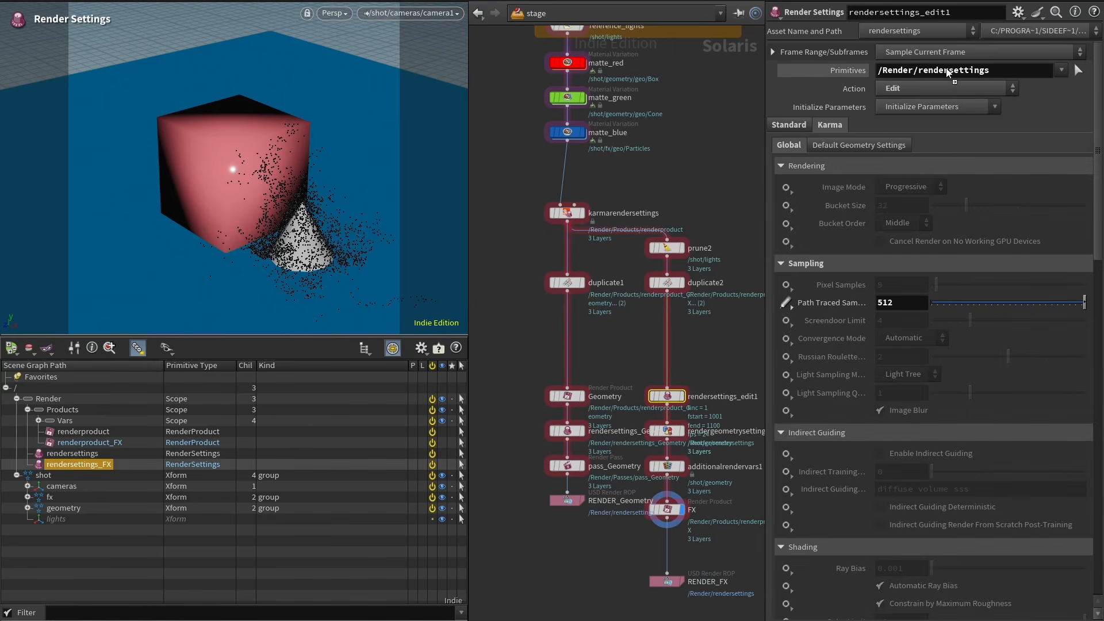
pyautogui.click(790, 124)
pyautogui.click(1077, 144)
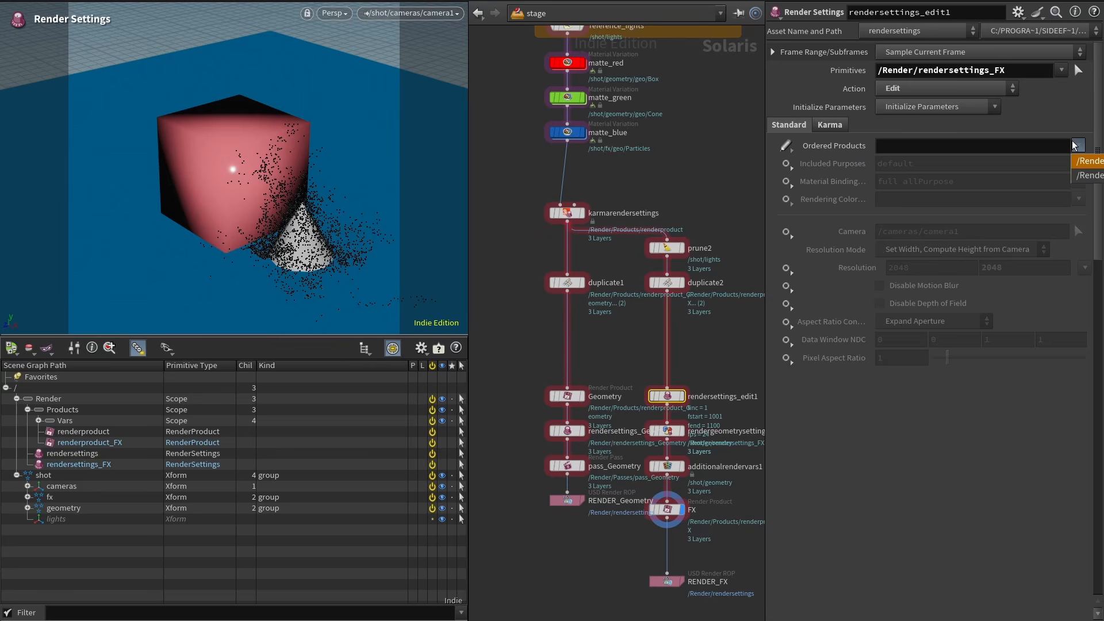
pyautogui.click(1084, 175)
# Reorder the FX branch so the render settings node follows the FX render product, and rename it rendersettings_FX.
pyautogui.moveTo(681, 396); pyautogui.dragTo(682, 544)
pyautogui.moveTo(684, 483); pyautogui.dragTo(665, 428)
pyautogui.moveTo(666, 509); pyautogui.dragTo(667, 396)
pyautogui.doubleClick(746, 431)
pyautogui.write('FX')
pyautogui.press('Return')
# Insert a Render Pass node between rendersettings_FX and RENDER_FX, name it pass_FX and display it.
pyautogui.click(659, 468)
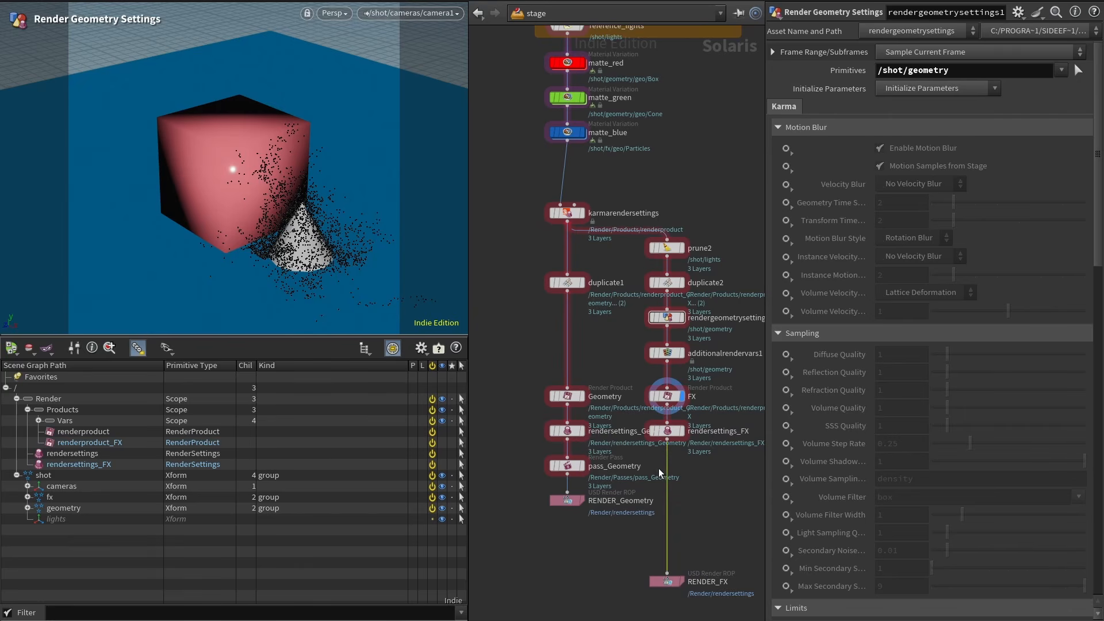
pyautogui.press('Tab')
pyautogui.write('pass')
pyautogui.press('Return')
pyautogui.press('Return')
pyautogui.doubleClick(708, 465)
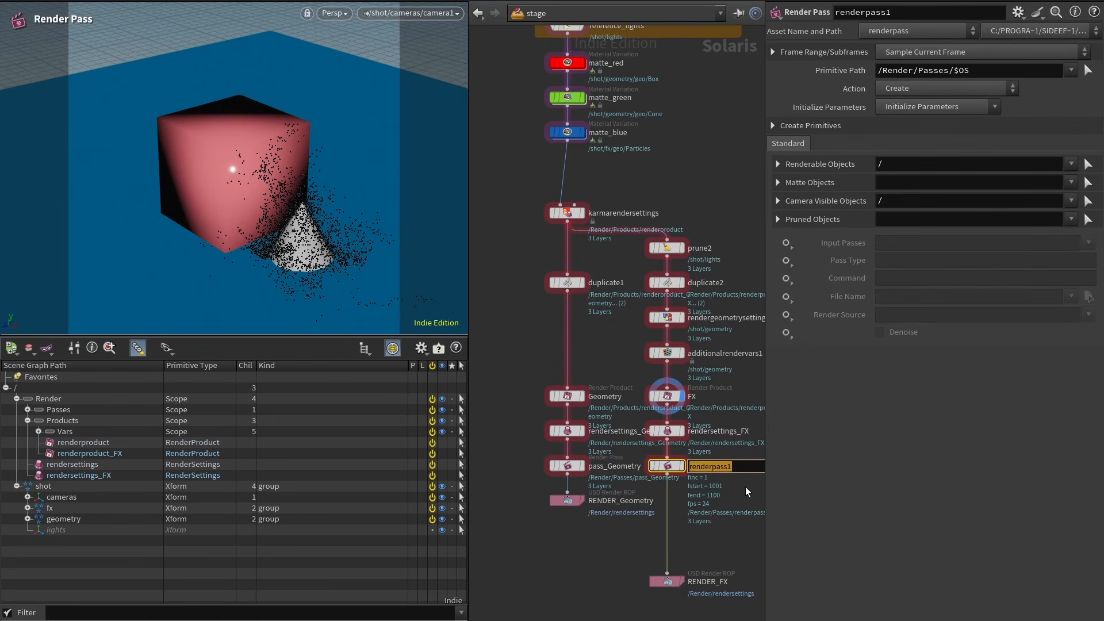
pyautogui.write('pass_FX')
pyautogui.press('Return')
pyautogui.click(682, 466)
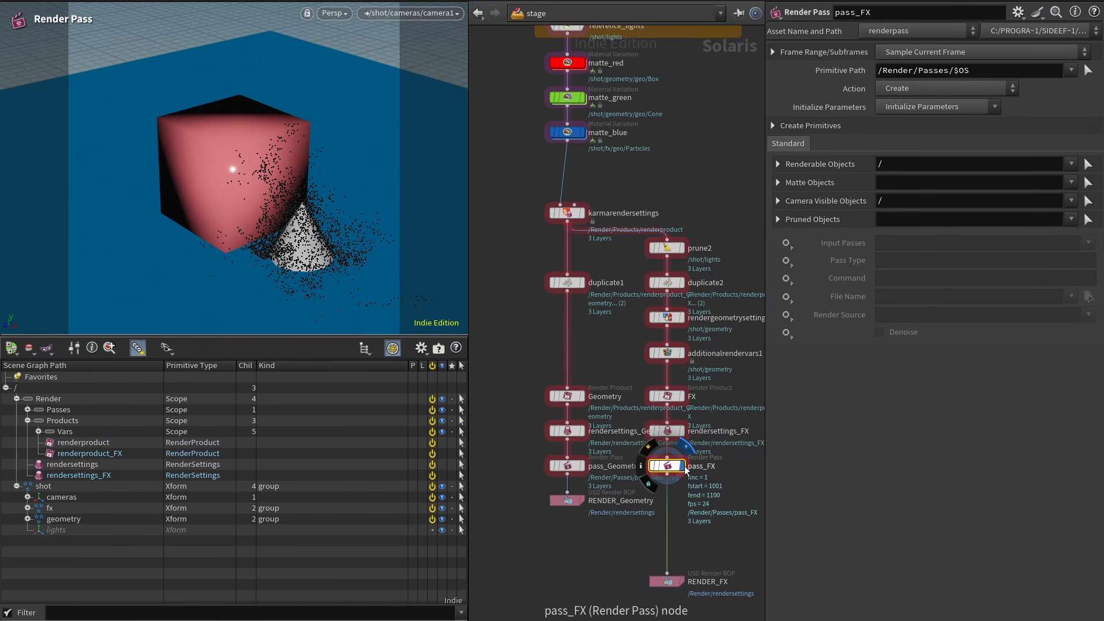
# Delete the prune2 and rendergeometrysettings1 nodes from the FX branch.
pyautogui.click(666, 248)
pyautogui.keyDown('shift'); pyautogui.click(672, 319); pyautogui.keyUp('shift')
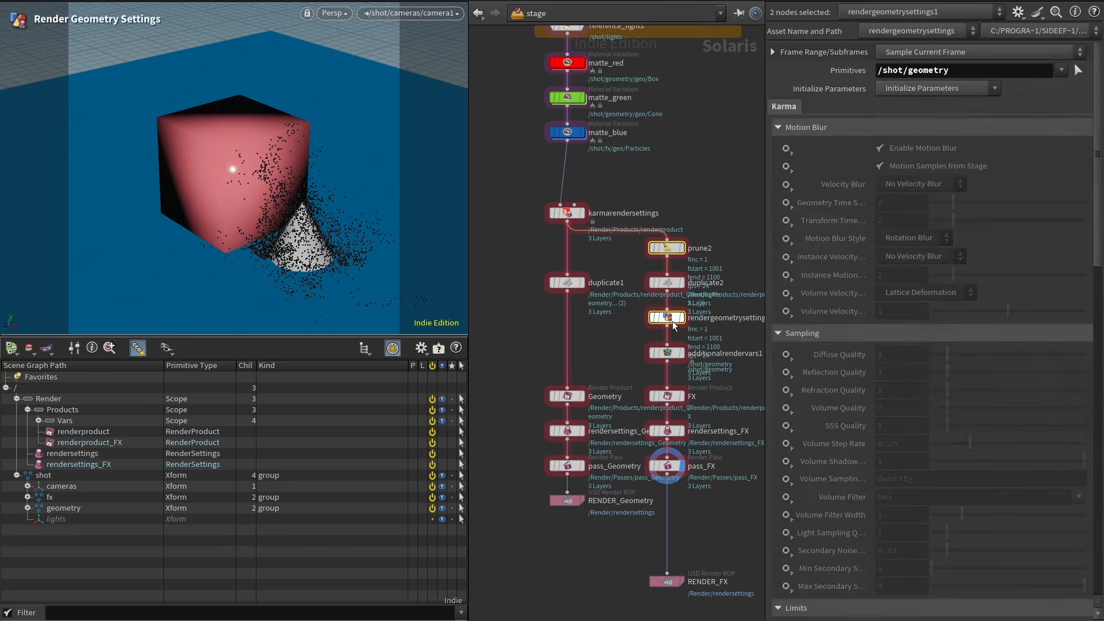
pyautogui.scroll(-10, 901, 325)
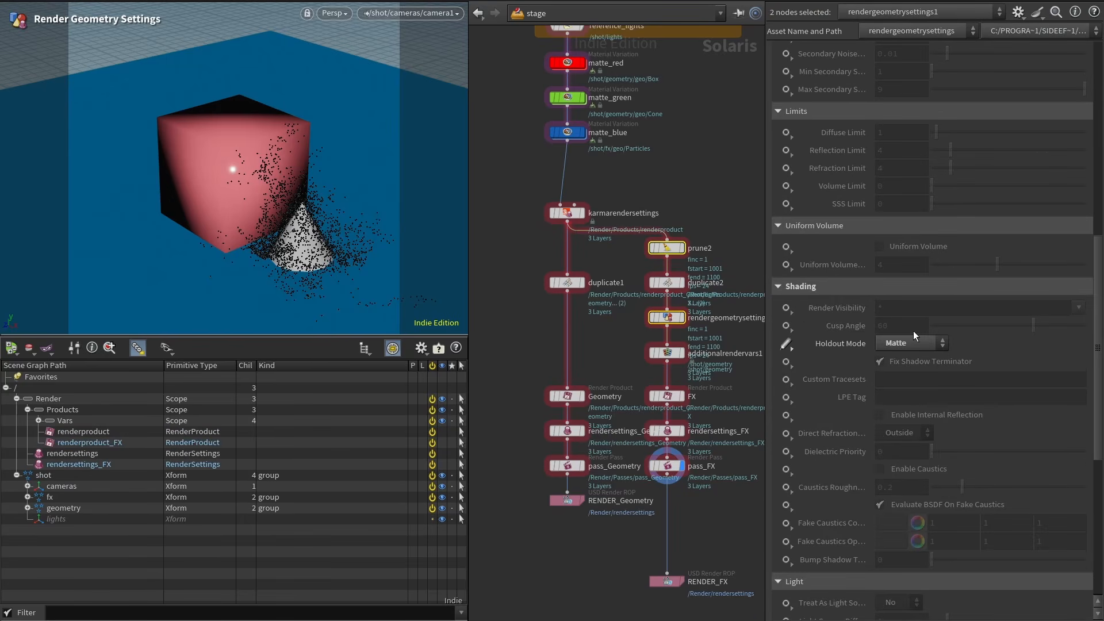
pyautogui.press('Delete')
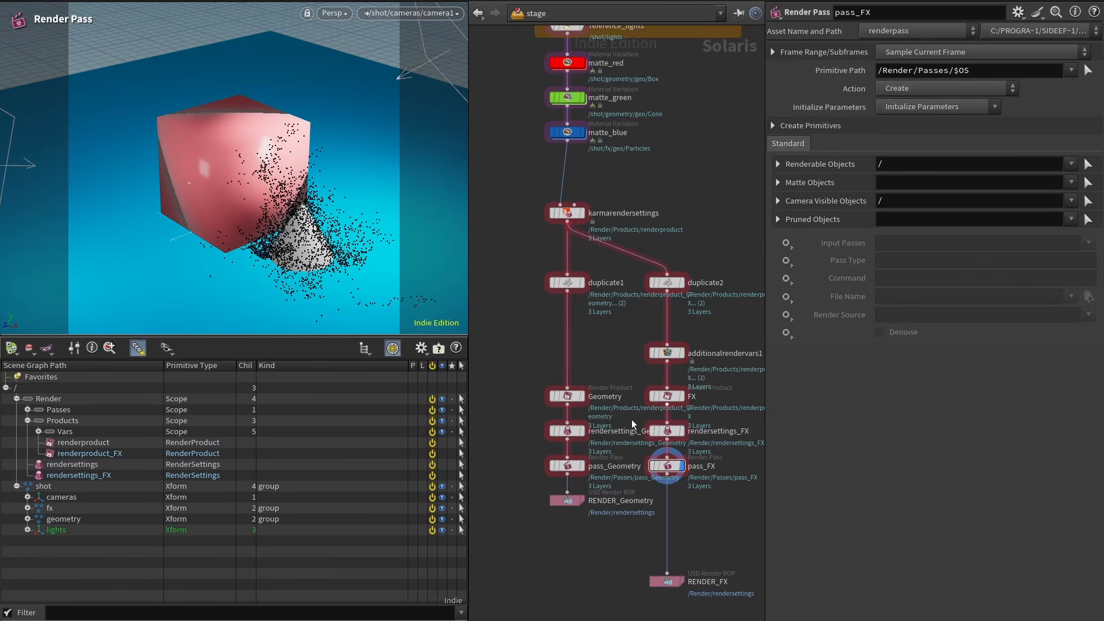
# Configure pass_FX with /shot/lights as pruned objects, /shot/geometry as matte objects and /Render/rendersettings_FX as render source.
pyautogui.moveTo(56, 529); pyautogui.dragTo(924, 222)
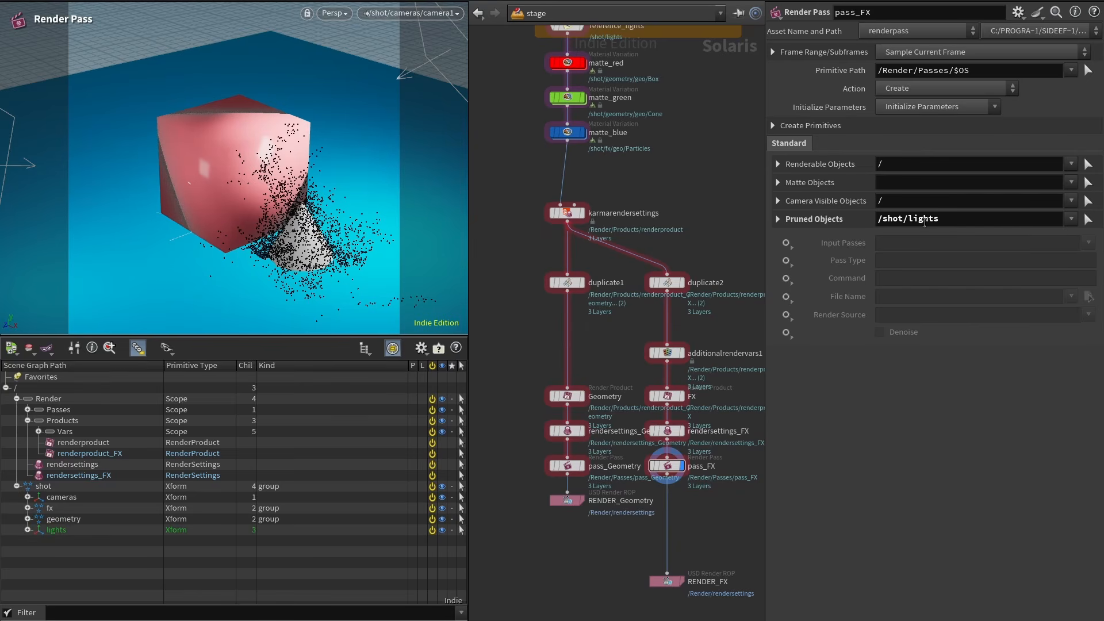
pyautogui.click(50, 507)
pyautogui.keyDown('shift'); pyautogui.moveTo(70, 519); pyautogui.dragTo(129, 497); pyautogui.keyUp('shift')
pyautogui.moveTo(914, 188); pyautogui.dragTo(915, 185)
pyautogui.click(785, 314)
pyautogui.click(795, 325)
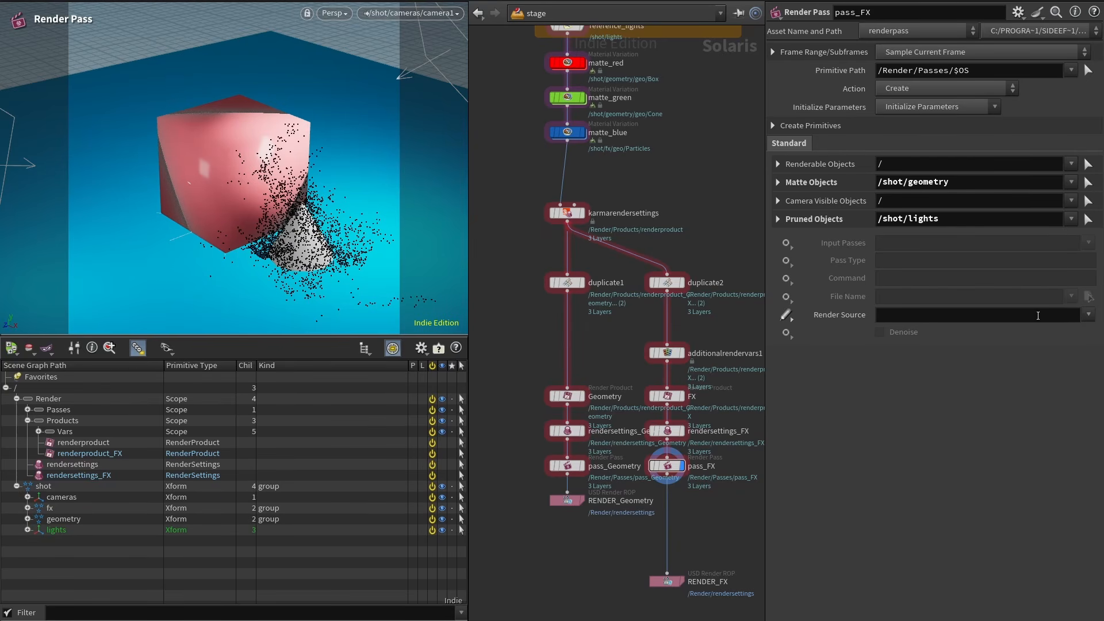
# Preview /Render/Passes/pass_FX in the viewport with Karma XPU.
pyautogui.click(338, 14)
pyautogui.click(365, 90)
pyautogui.click(339, 12)
pyautogui.moveTo(339, 146)
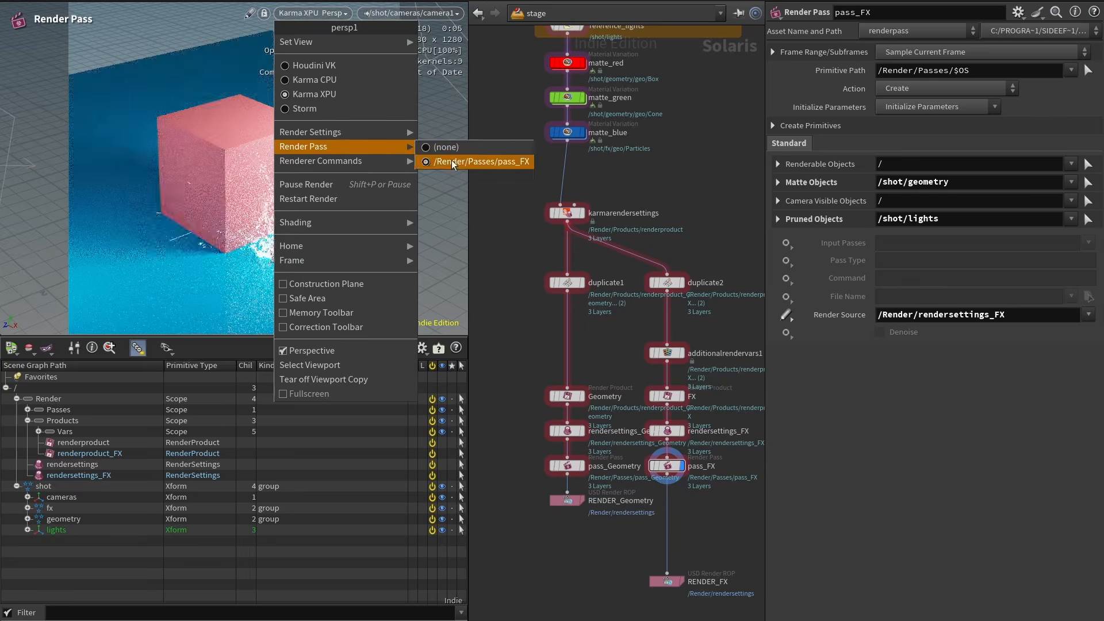
pyautogui.click(453, 162)
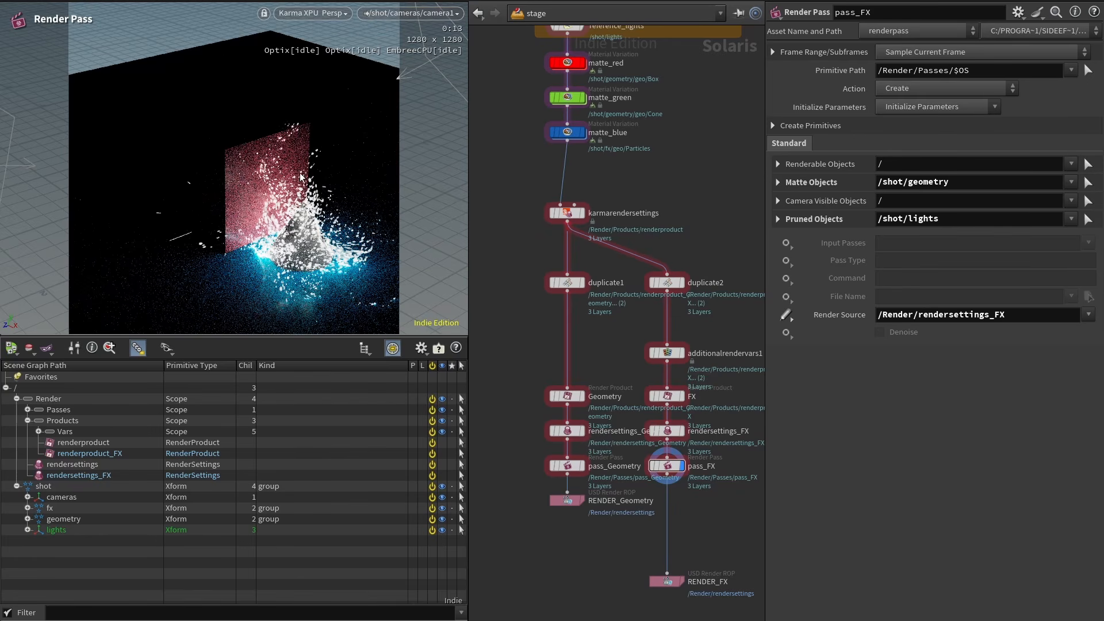
# Set the expansion rule of the Matte Objects collection in pass_FX to Expand Primitives.
pyautogui.click(777, 183)
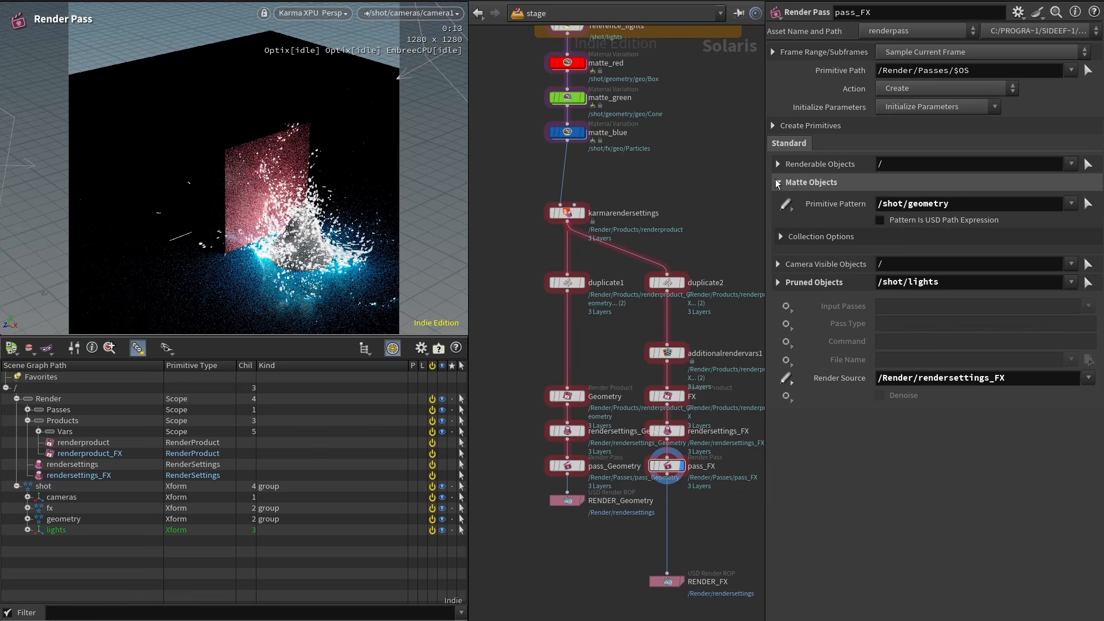
pyautogui.click(780, 236)
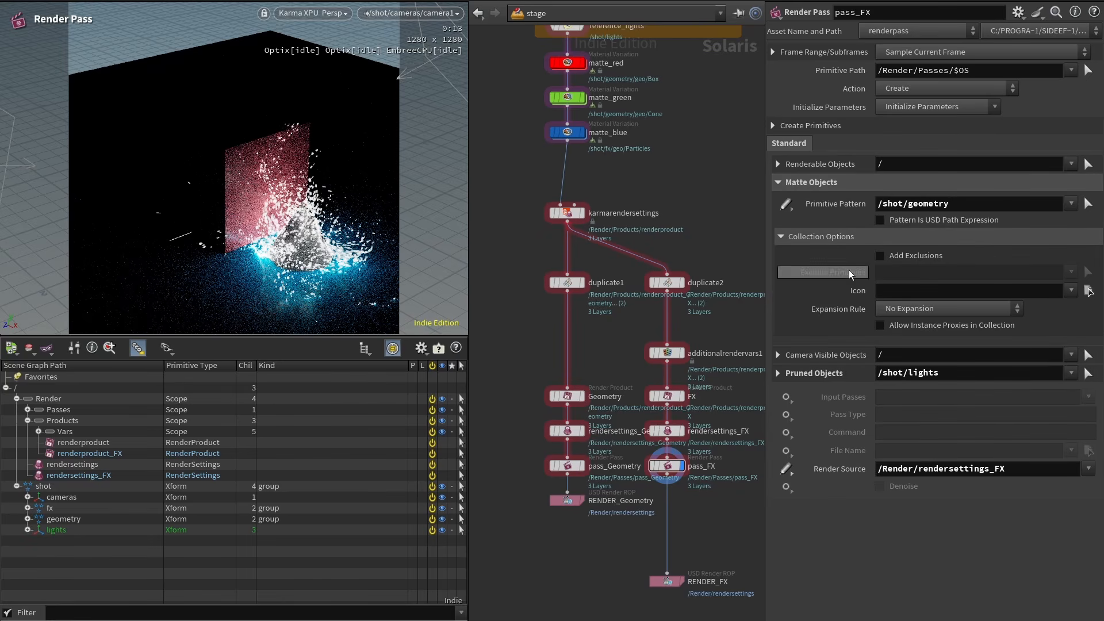
pyautogui.click(892, 309)
pyautogui.click(897, 338)
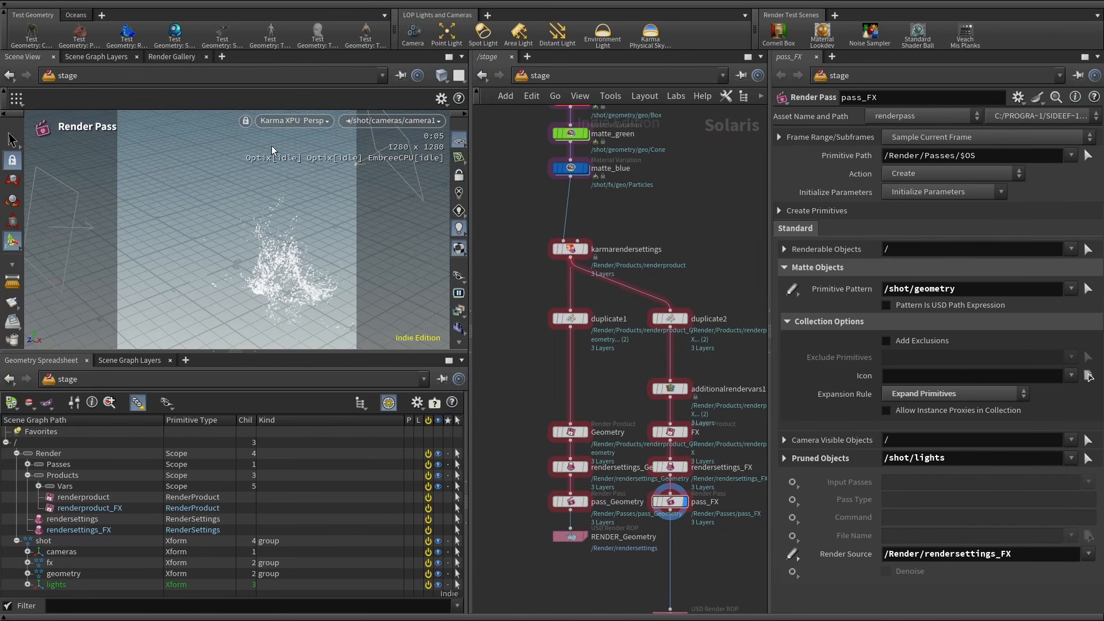
# Check the available render outputs and switch the viewport's render settings to /Render/rendersettings_FX.
pyautogui.click(458, 310)
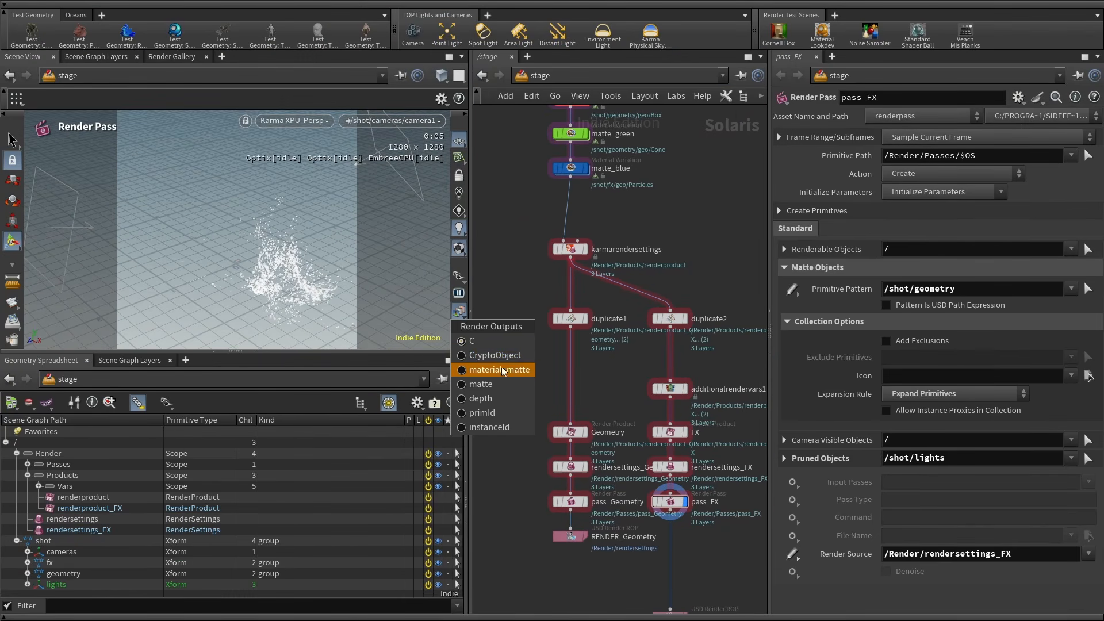
pyautogui.click(459, 311)
pyautogui.click(313, 120)
pyautogui.moveTo(323, 240)
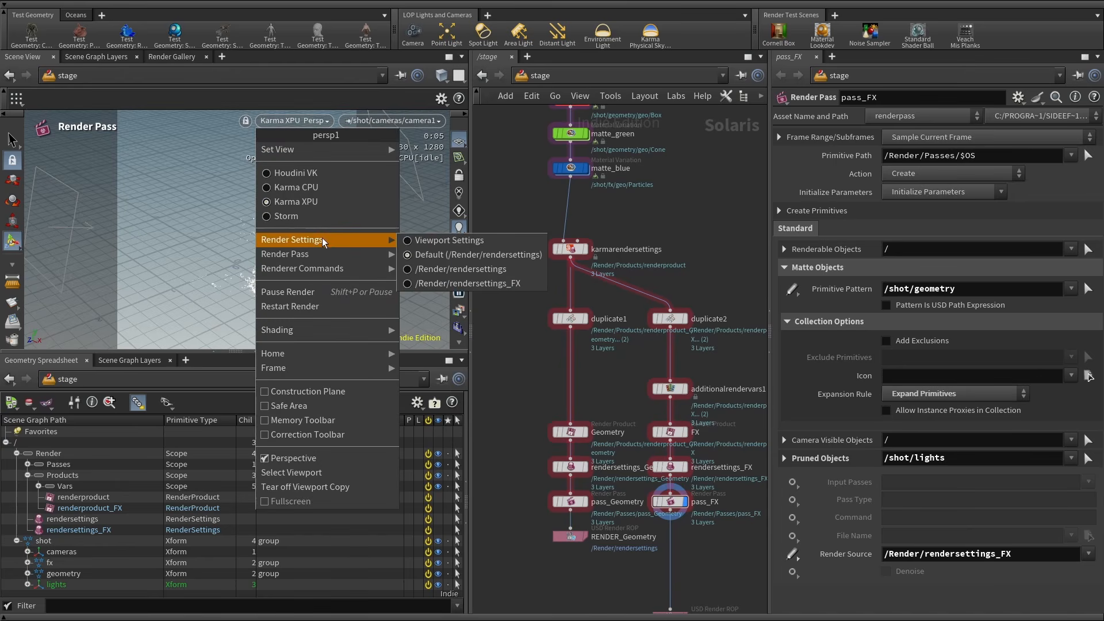
pyautogui.click(447, 283)
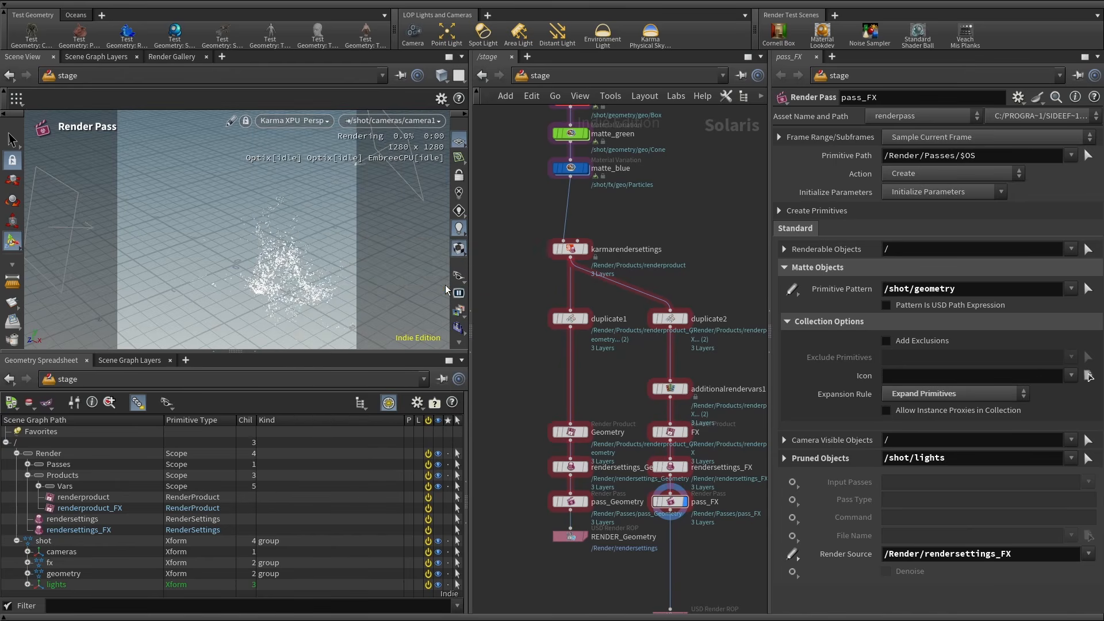
# Inspect the extra render outputs of the FX pass in the viewport and return it to Houdini VK.
pyautogui.click(459, 311)
pyautogui.click(477, 357)
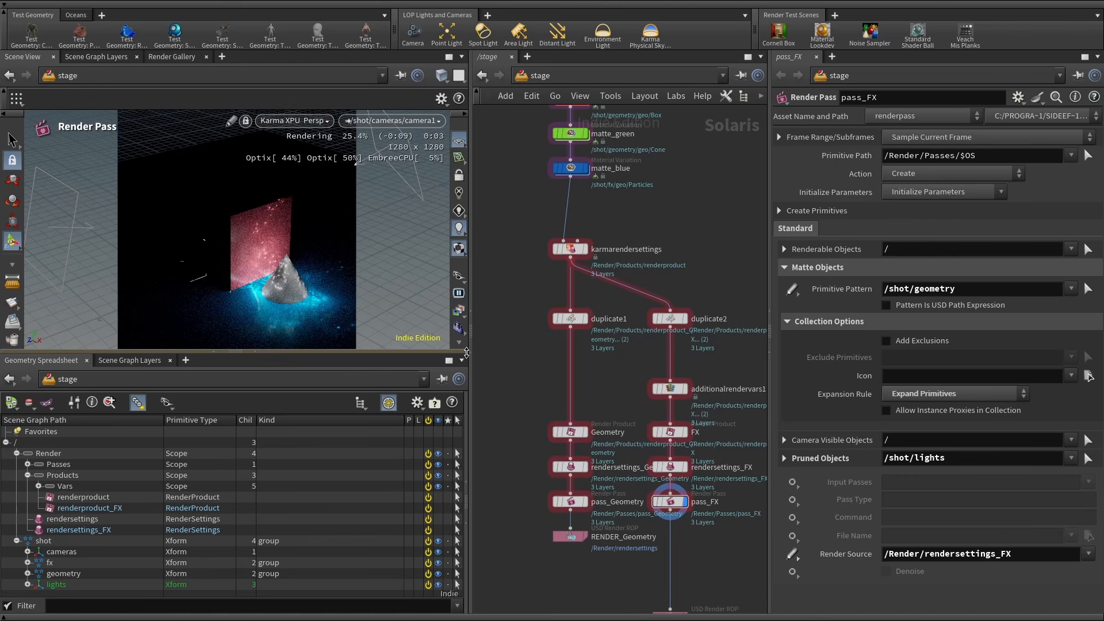
pyautogui.click(459, 311)
pyautogui.click(480, 348)
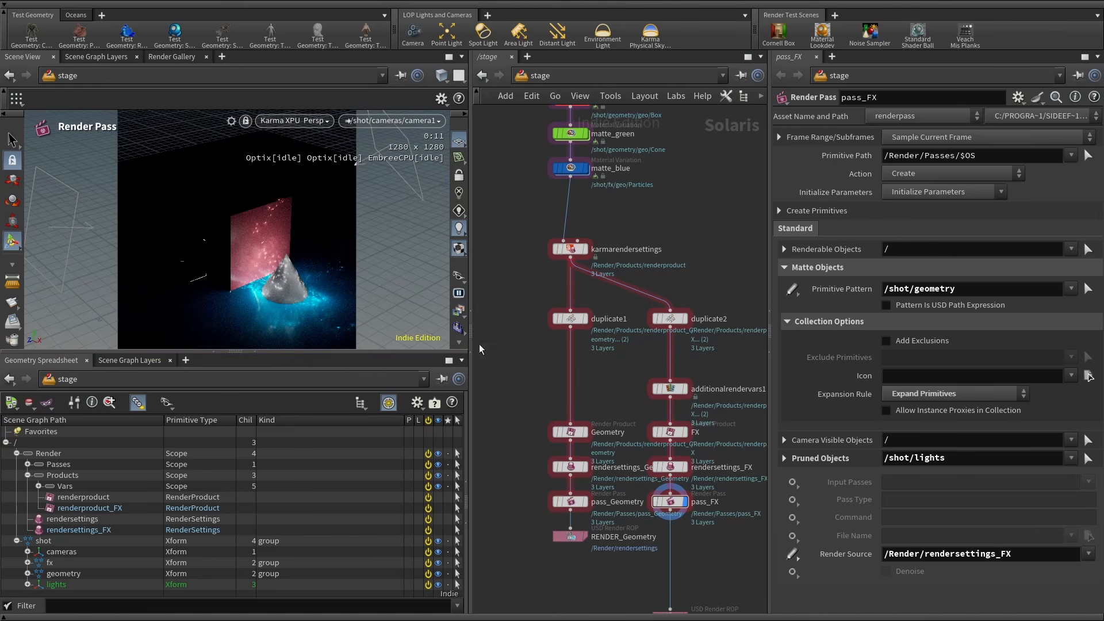
pyautogui.click(313, 121)
pyautogui.click(311, 176)
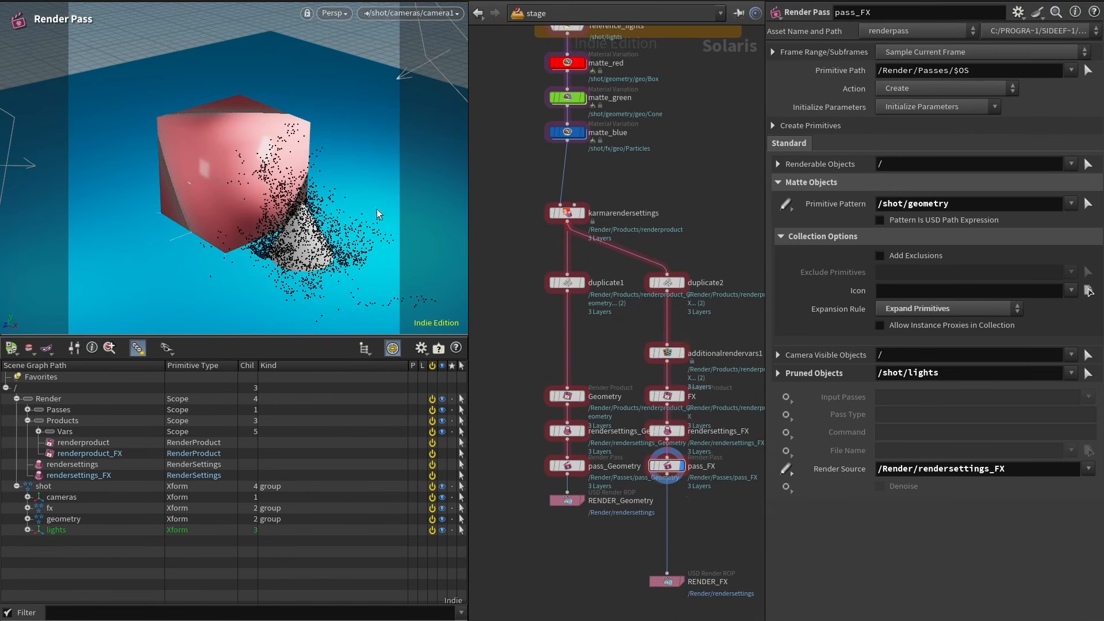
# Close the gaps between the nodes in the Geometry and FX branches, and delete the RENDER_FX node.
pyautogui.click(564, 283)
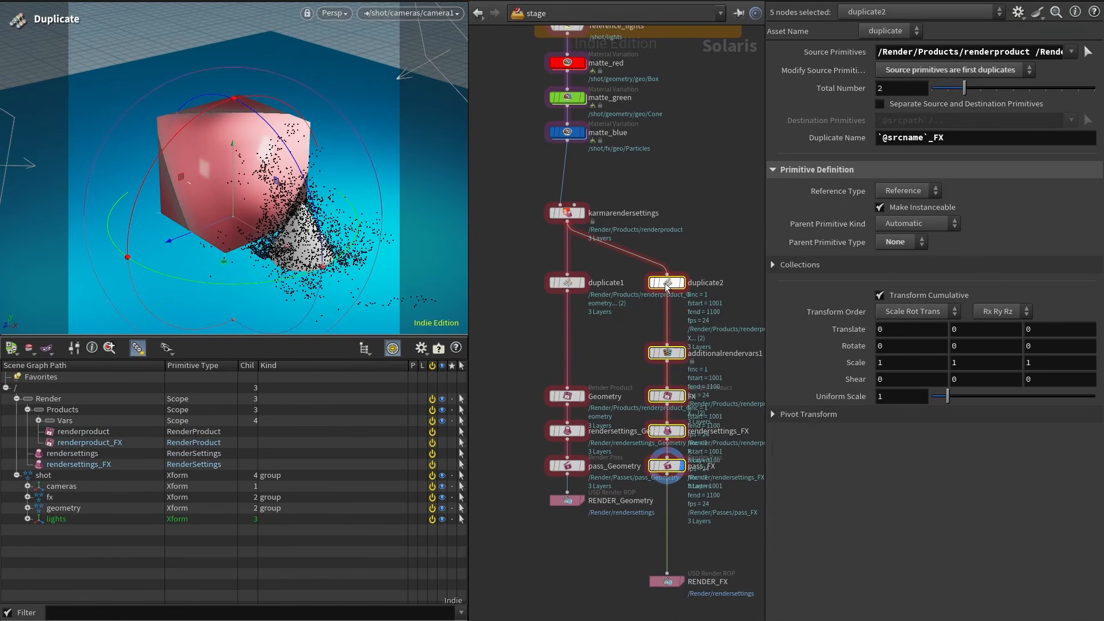
pyautogui.moveTo(563, 283); pyautogui.dragTo(581, 417)
pyautogui.click(666, 581)
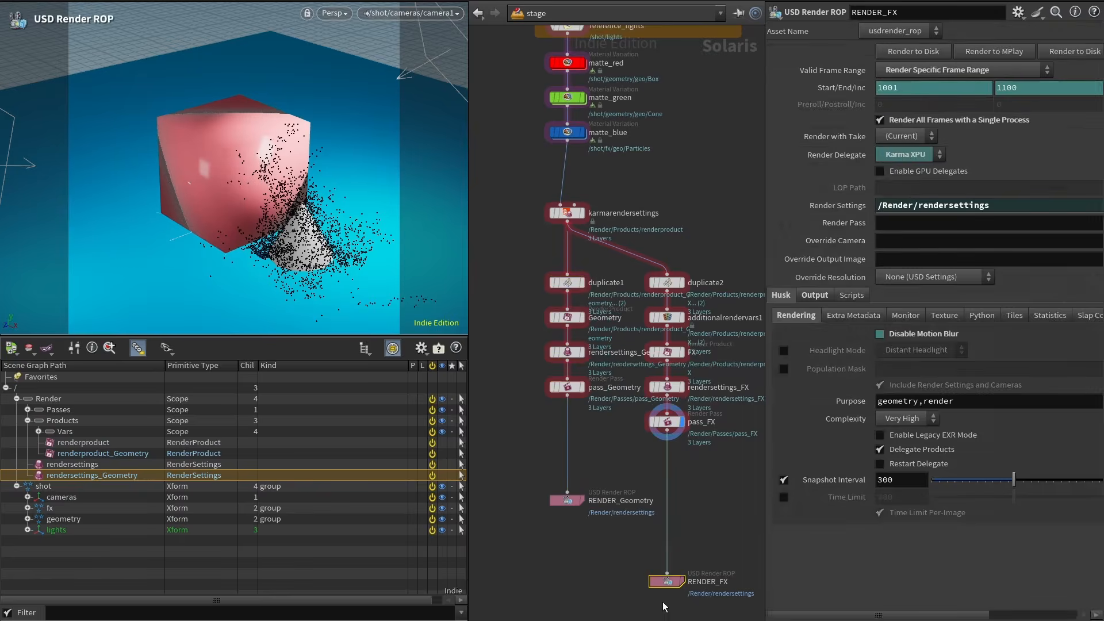
pyautogui.press('Delete')
# Chain the duplicate2-to-pass_FX nodes after pass_Geometry, feeding one USD Render ROP named RENDER, and leave a gap above duplicate2.
pyautogui.click(567, 395)
pyautogui.click(667, 274)
pyautogui.click(666, 430)
pyautogui.click(568, 491)
pyautogui.moveTo(565, 283); pyautogui.dragTo(560, 420)
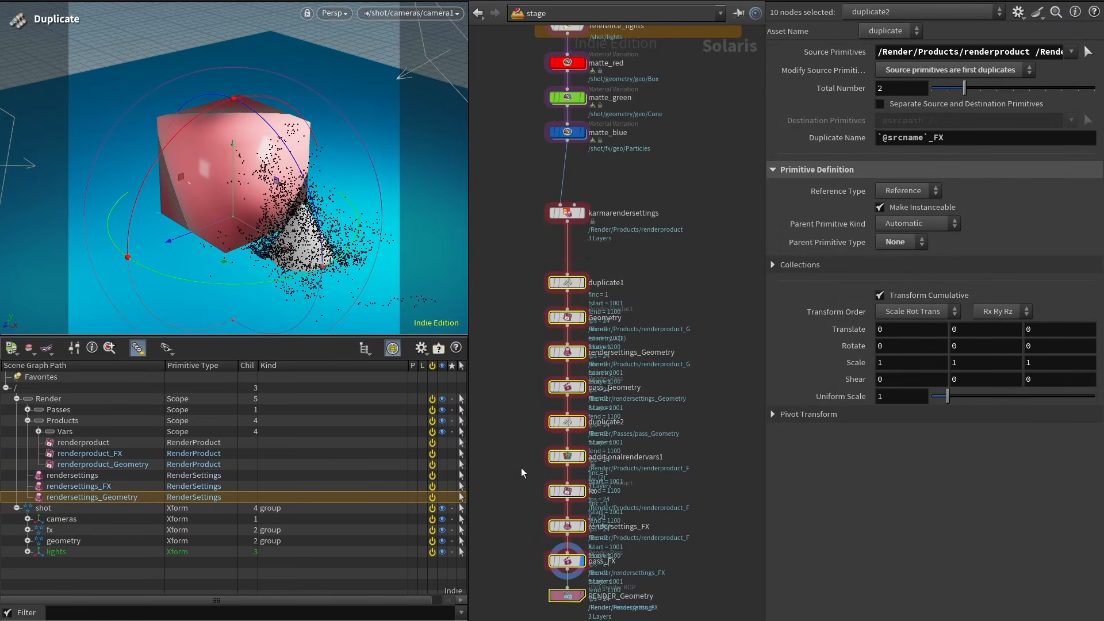
pyautogui.moveTo(520, 467); pyautogui.dragTo(516, 339, button='middle')
pyautogui.keyDown('ctrl'); pyautogui.moveTo(572, 316); pyautogui.dragTo(572, 341); pyautogui.keyUp('ctrl')
pyautogui.click(572, 339)
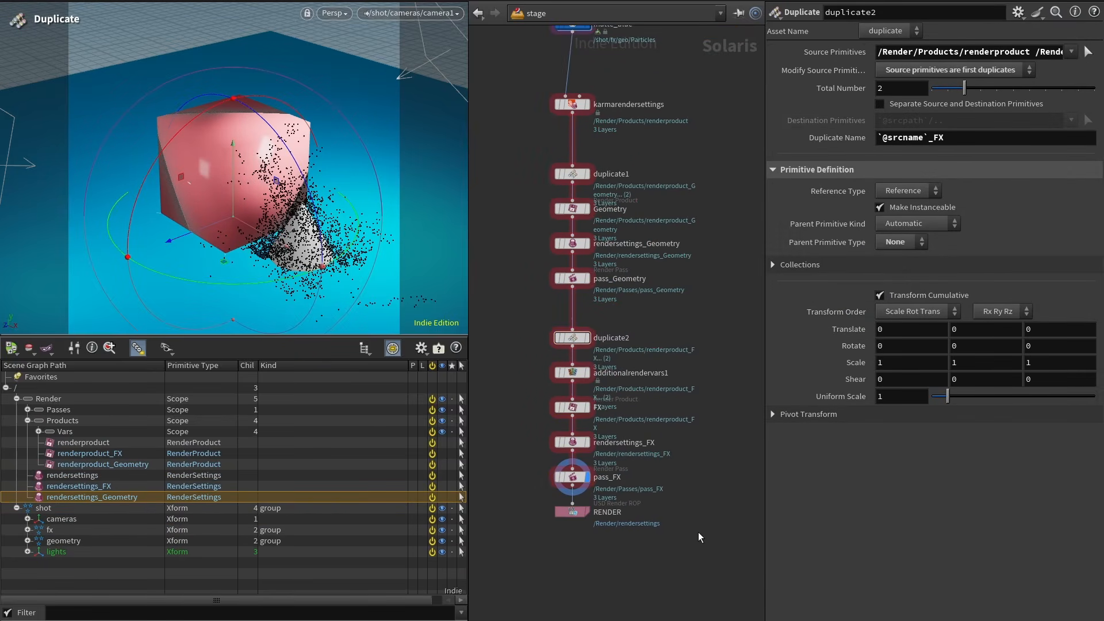
# Preview the Geometry pass with Karma XPU using /Render/rendersettings_Geometry, and restart the viewport render.
pyautogui.click(333, 12)
pyautogui.click(345, 94)
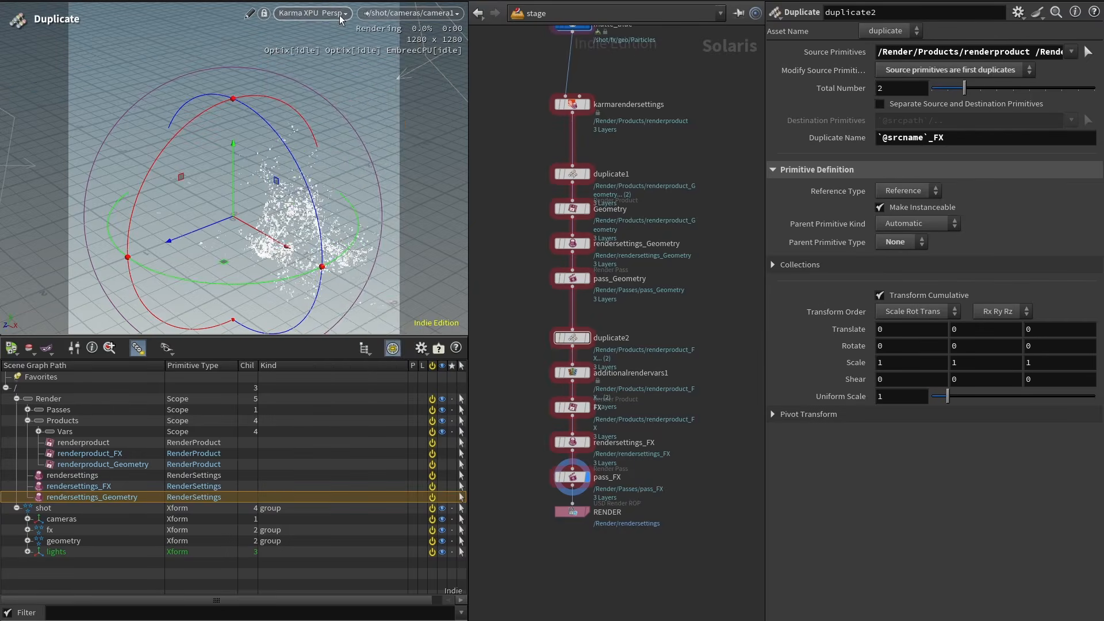
pyautogui.click(314, 12)
pyautogui.moveTo(394, 146)
pyautogui.click(452, 162)
pyautogui.click(334, 13)
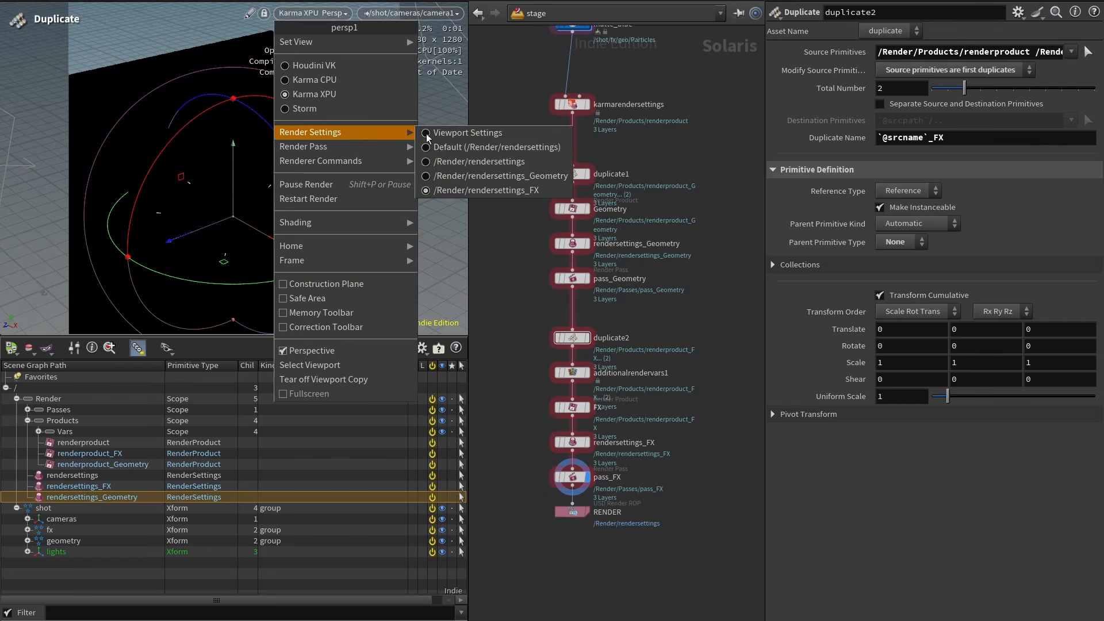
pyautogui.click(454, 176)
pyautogui.click(314, 13)
pyautogui.click(379, 198)
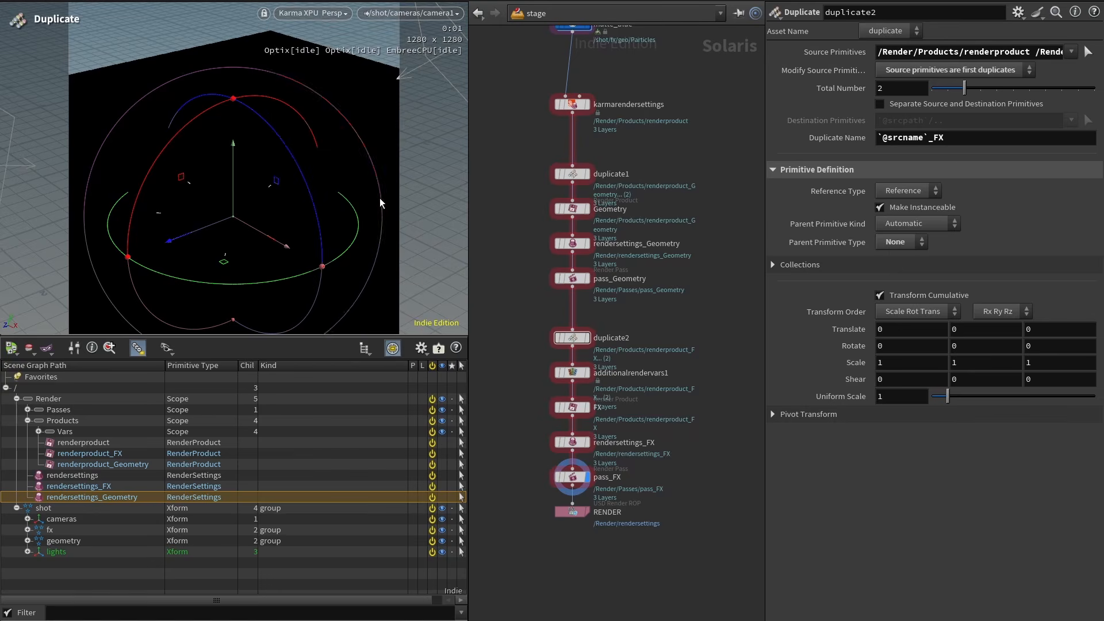
# Switch the viewport preview to the FX pass with /Render/rendersettings_FX, and restart the render.
pyautogui.click(331, 16)
pyautogui.moveTo(402, 139)
pyautogui.click(454, 177)
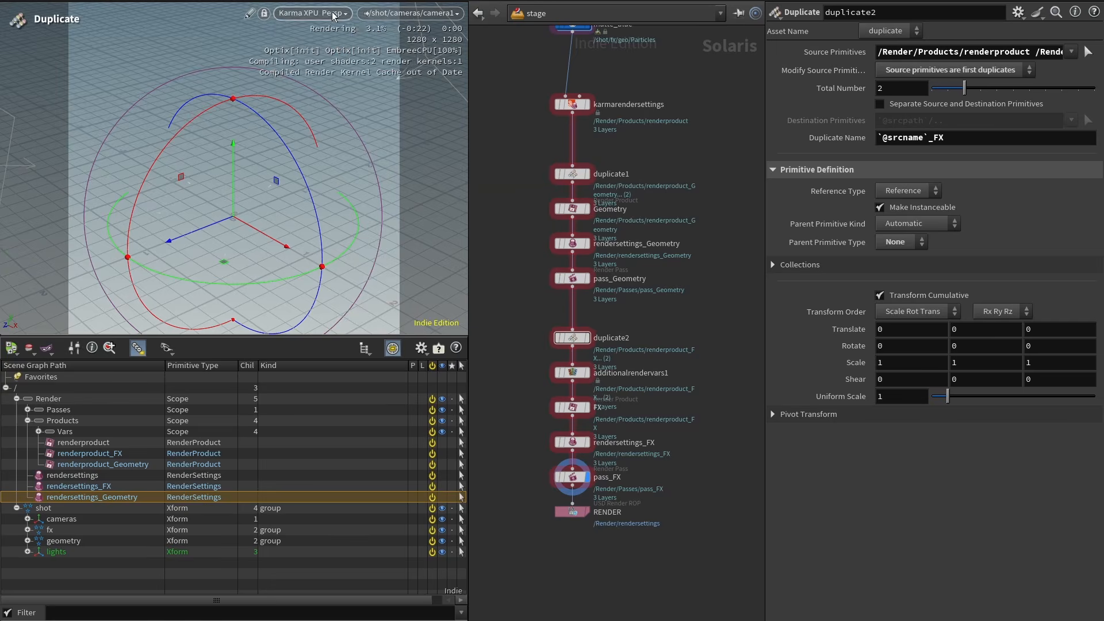
pyautogui.click(334, 16)
pyautogui.moveTo(357, 131)
pyautogui.click(441, 186)
pyautogui.click(326, 16)
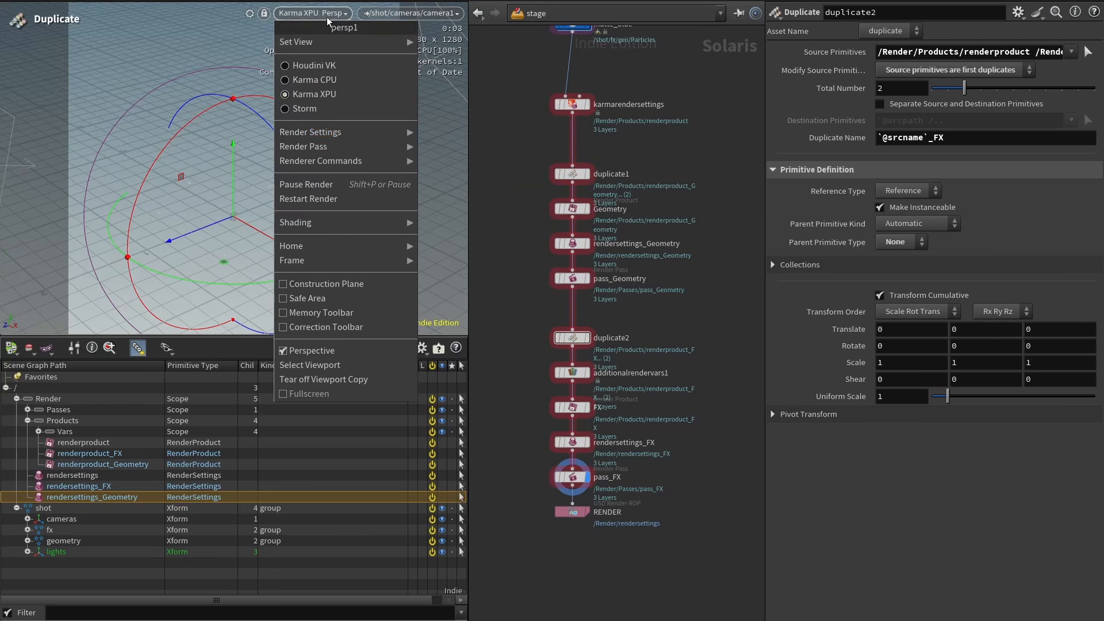
pyautogui.click(364, 198)
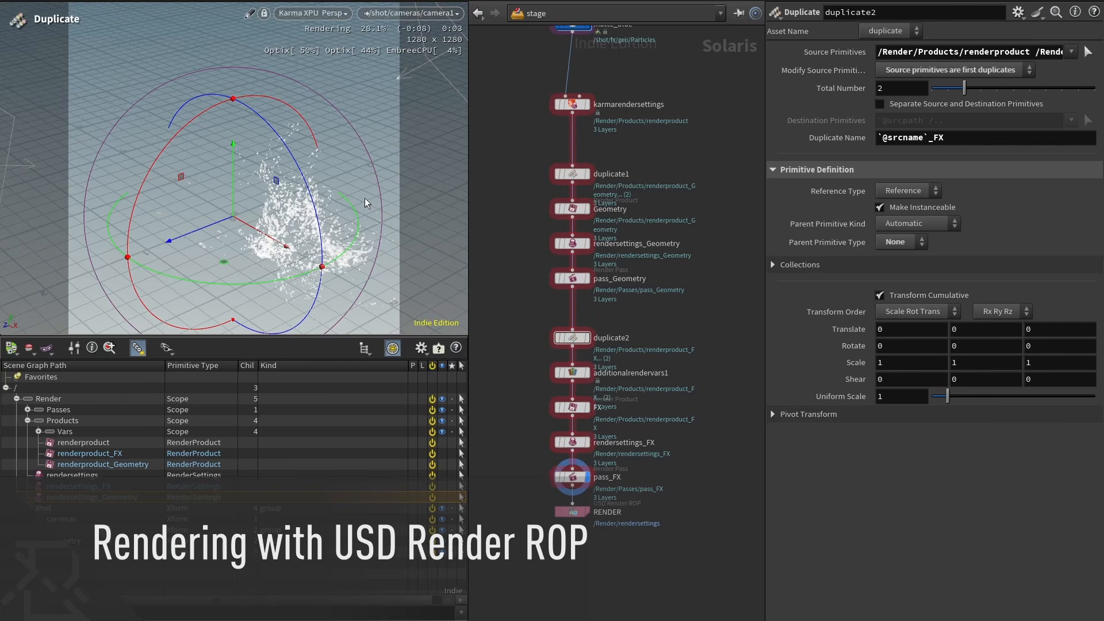
# Set the Render Pass of the RENDER node to /Render/Passes/pass_FX, widening the parameter area.
pyautogui.click(569, 511)
pyautogui.moveTo(765, 261); pyautogui.dragTo(630, 261)
pyautogui.click(1088, 223)
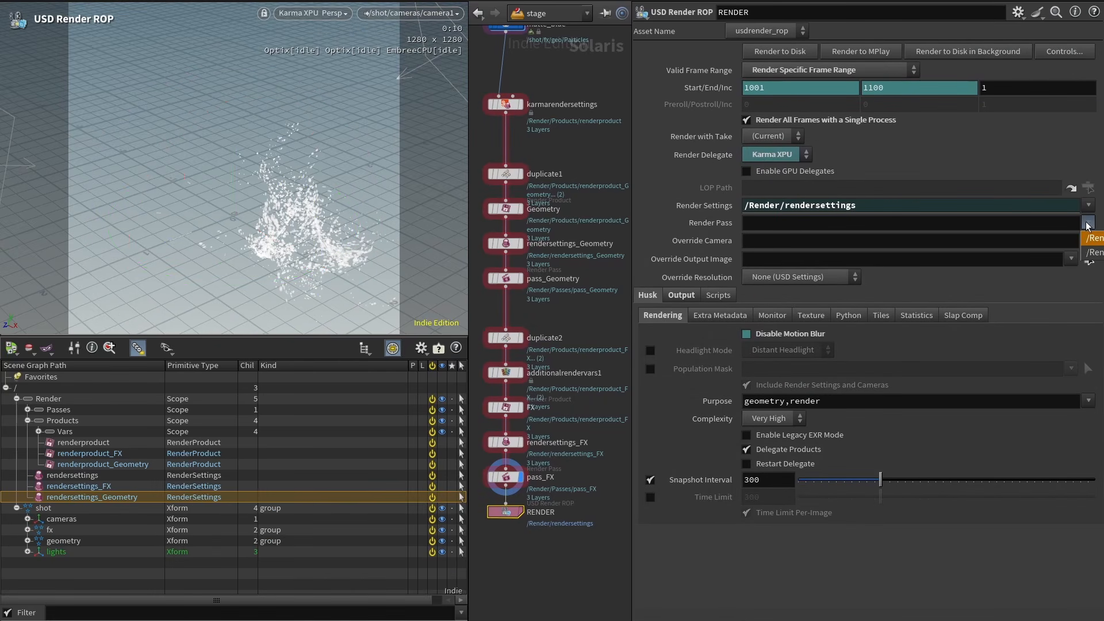
pyautogui.click(1092, 251)
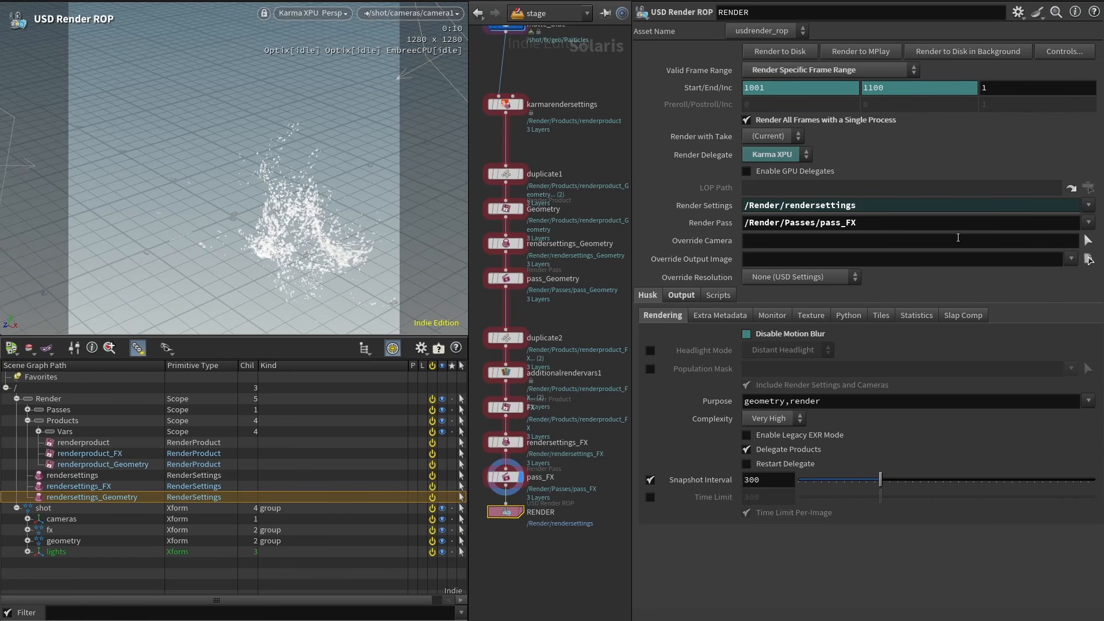
# Replace RENDER's Render Settings expression with a Python expression that returns the render source targets of the prim named in renderpass.
pyautogui.rightClick(759, 204)
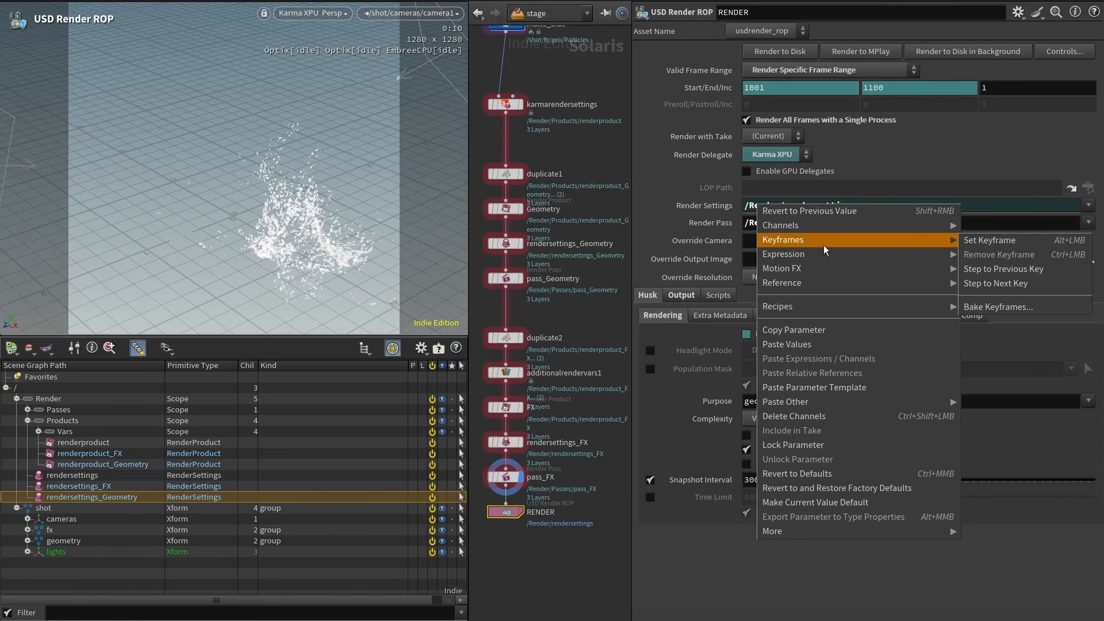
pyautogui.click(977, 270)
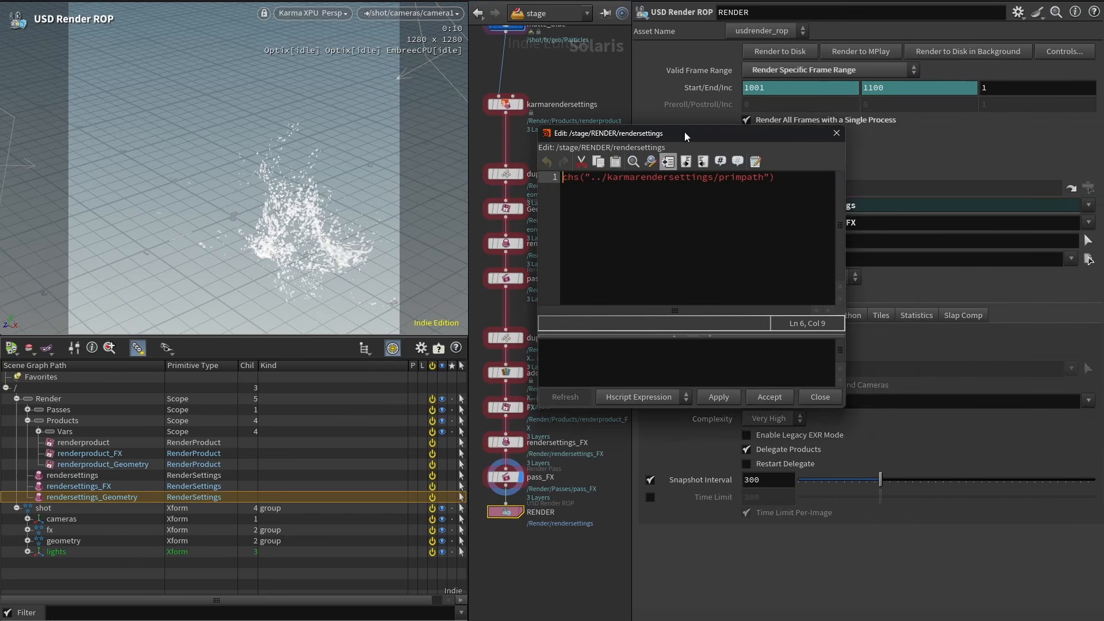
pyautogui.click(629, 388)
pyautogui.click(616, 418)
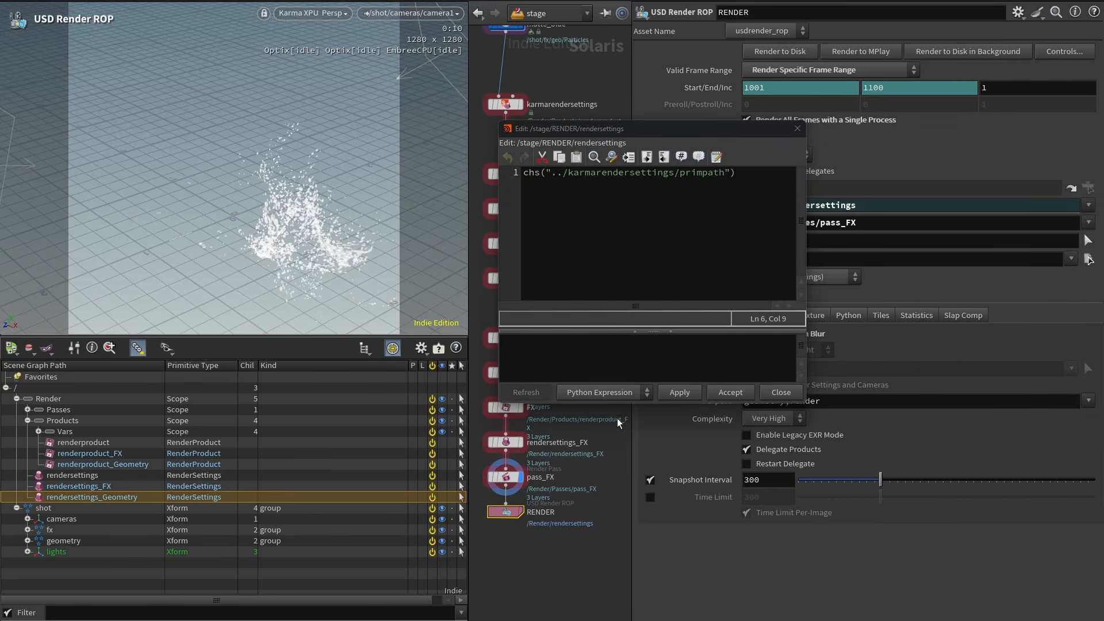
pyautogui.click(651, 274)
pyautogui.hotkey('ctrl', 'a')
pyautogui.write("from pxr import UsdRender pass_path = hou.evalParm('renderpass') stage = hou.pwd().inputs()[0].stage() prim = stage.GetPrimAtPath(pass_path) render_sources = UsdRender.Pass(prim).GetRenderSourceRel().GetForwardedTargets() return ' '.join(x.pathString for x in render_sources)")
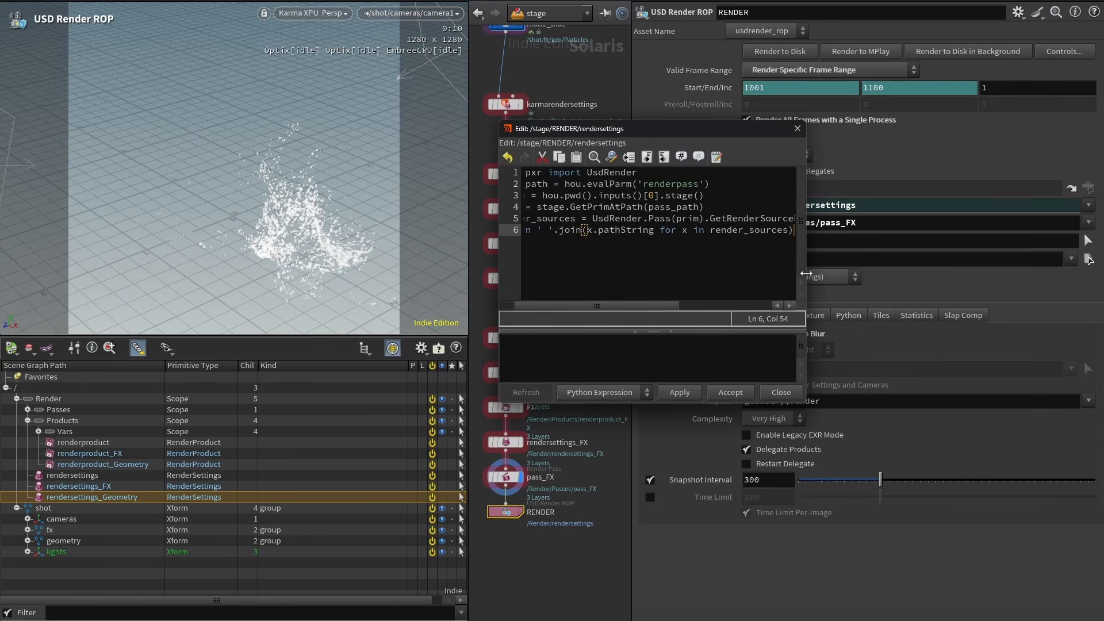
# Review the Python expression line by line, from pass_path to the joined render_sources, and accept it for Render Settings.
pyautogui.moveTo(523, 184); pyautogui.dragTo(749, 180)
pyautogui.moveTo(520, 196); pyautogui.dragTo(745, 195)
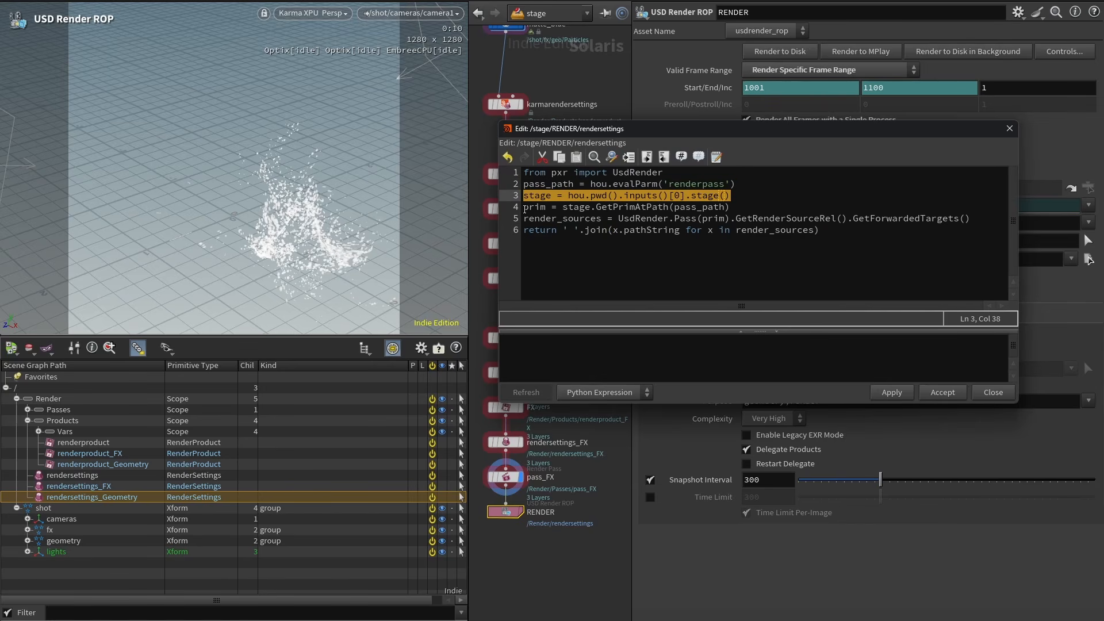
pyautogui.moveTo(524, 209); pyautogui.dragTo(729, 210)
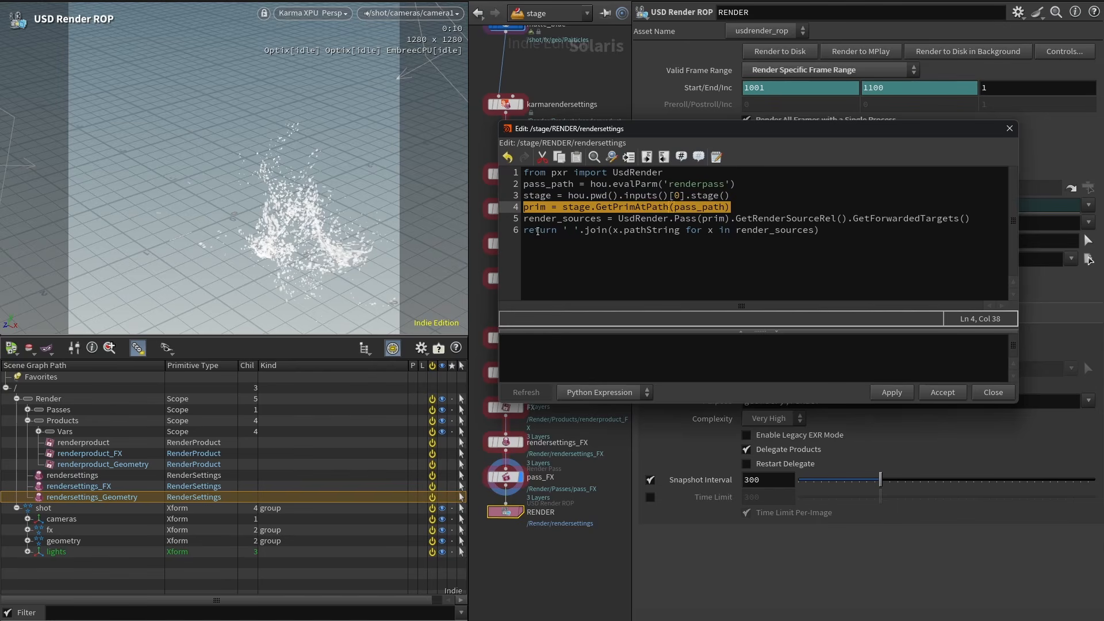
pyautogui.moveTo(520, 218); pyautogui.dragTo(982, 221)
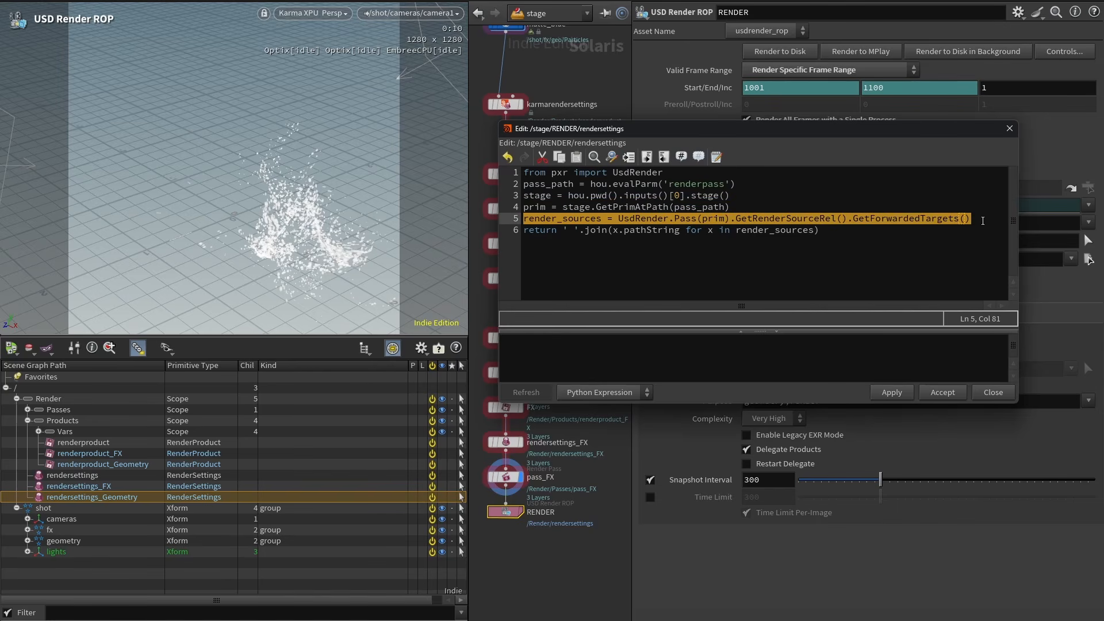
pyautogui.moveTo(522, 232); pyautogui.dragTo(820, 231)
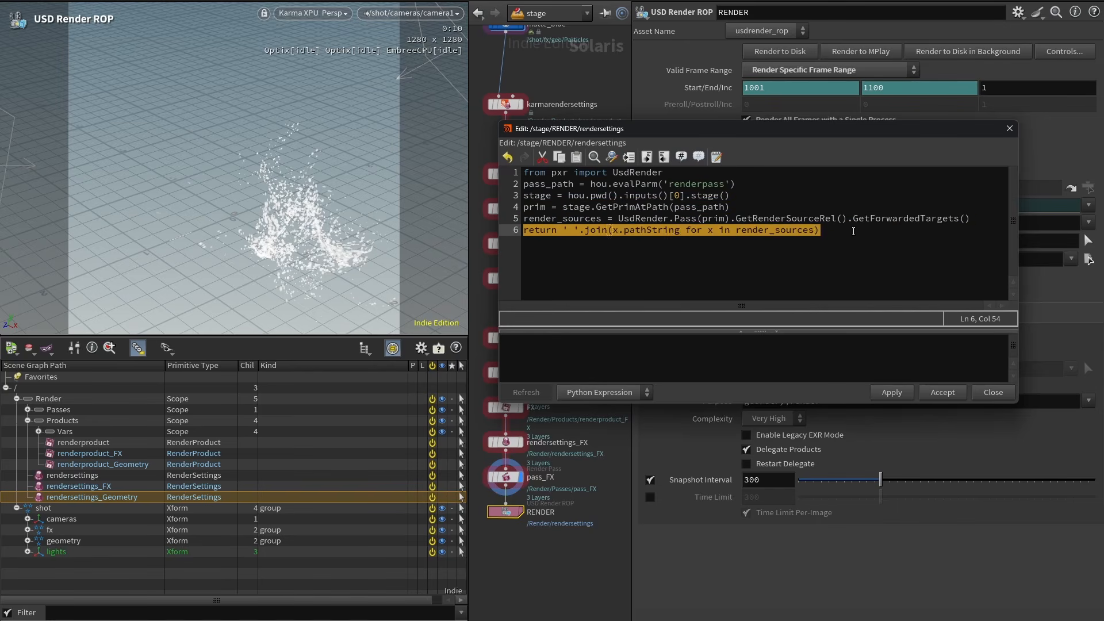
pyautogui.click(856, 237)
pyautogui.click(942, 392)
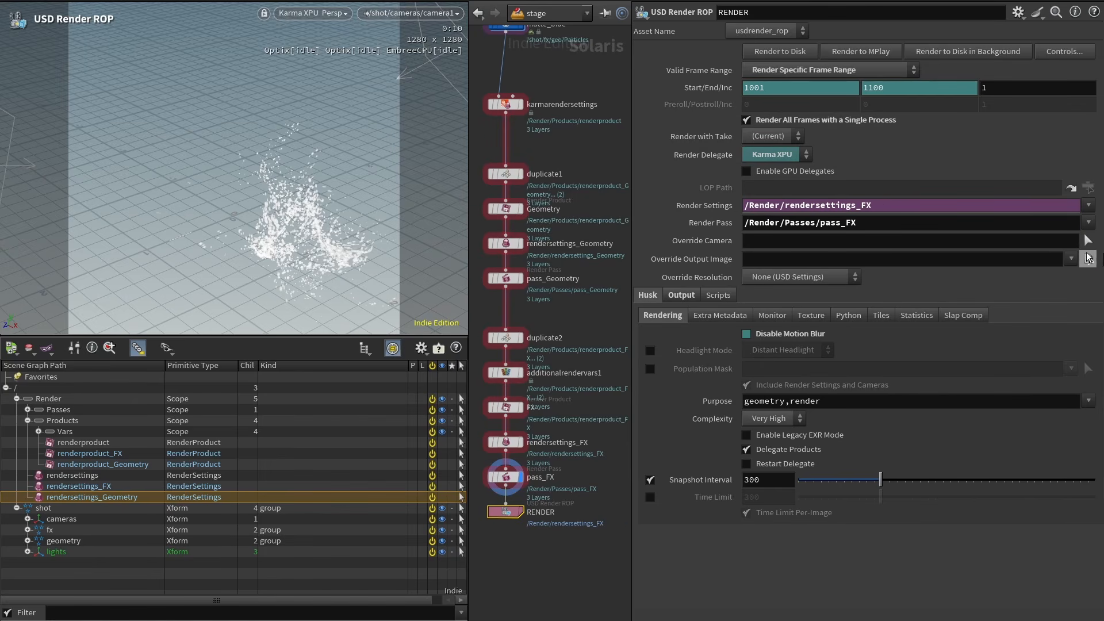
# Start a parameter preset recipe for Render Settings titled "Render Settings From Pass", and cancel it.
pyautogui.rightClick(763, 206)
pyautogui.moveTo(812, 311)
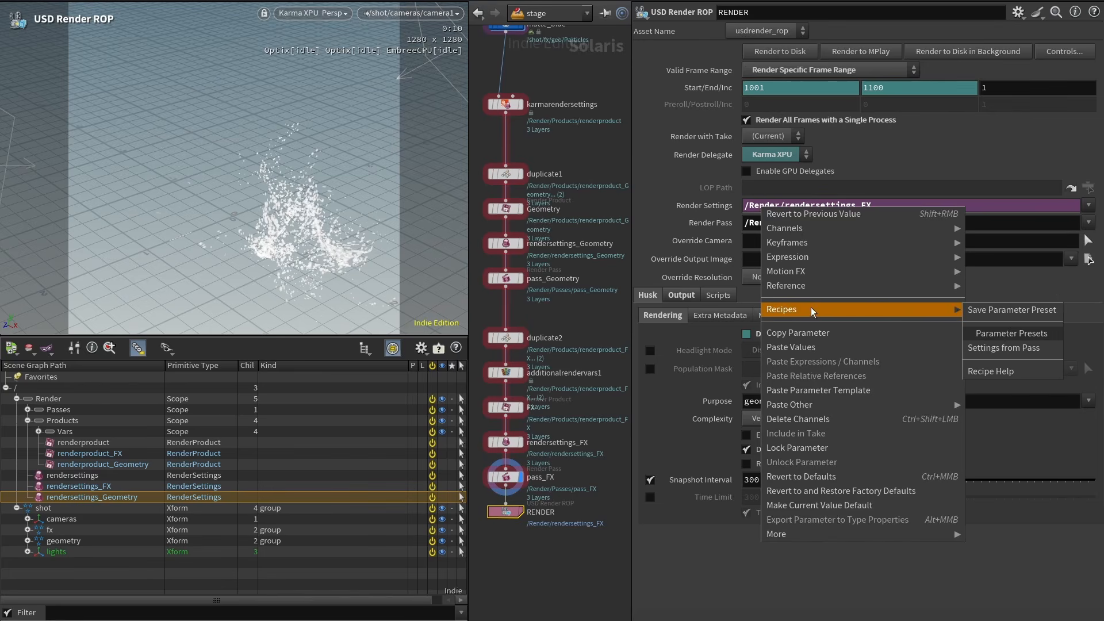
pyautogui.click(998, 308)
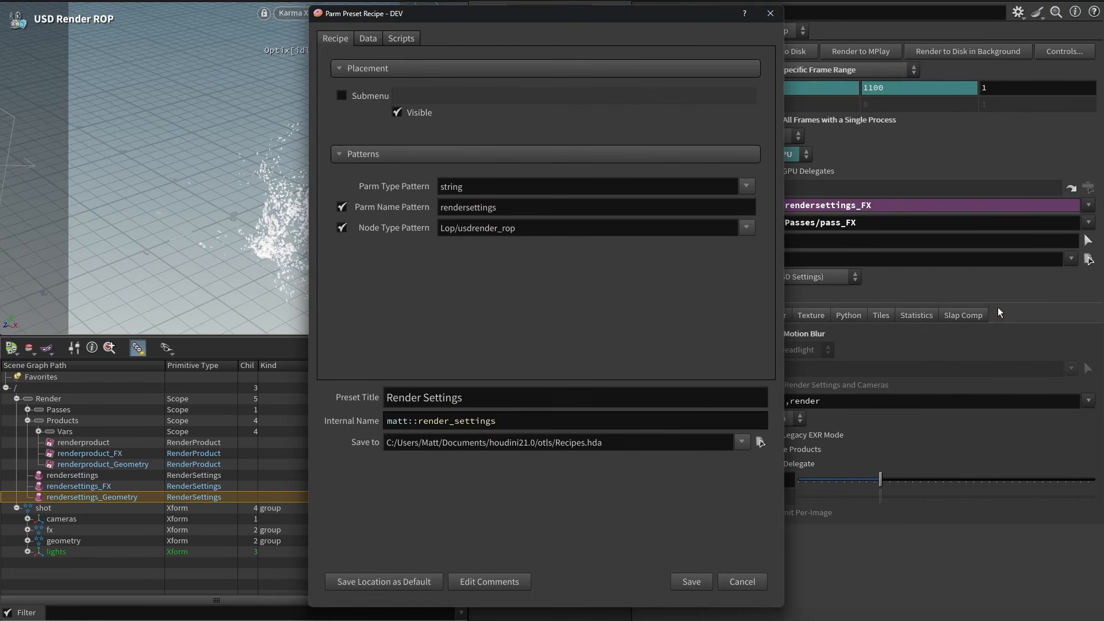
pyautogui.click(513, 397)
pyautogui.write('From Pass')
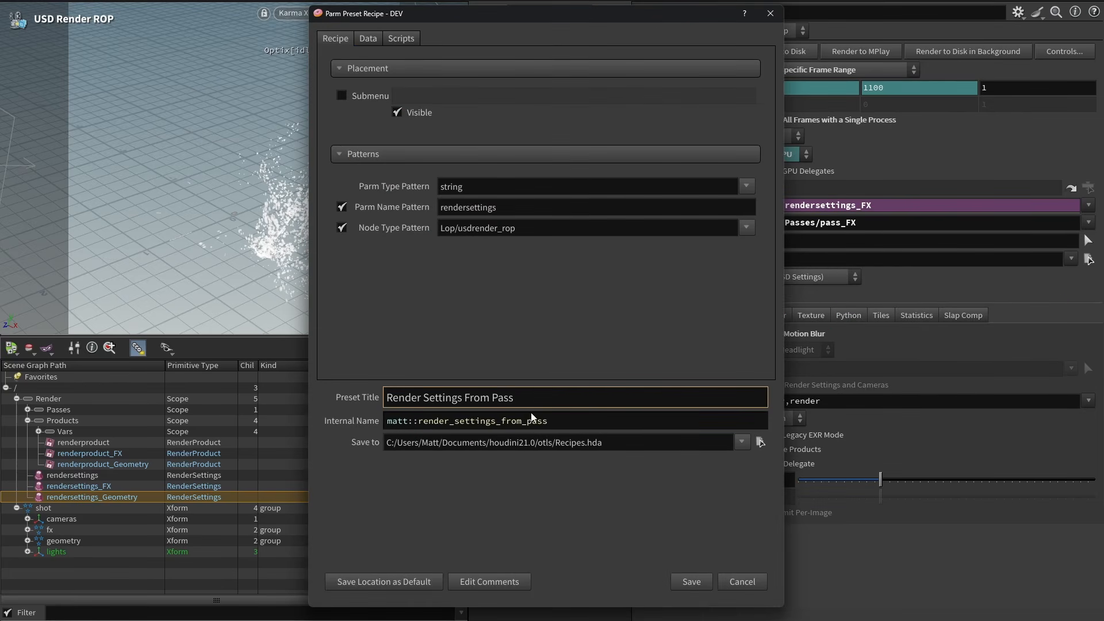
pyautogui.click(736, 580)
# Try the Settings from Pass recipe on a new USD Render ROP with /Render/Passes/pass_Geometry, and delete that node.
pyautogui.press('Tab')
pyautogui.write('usdrender')
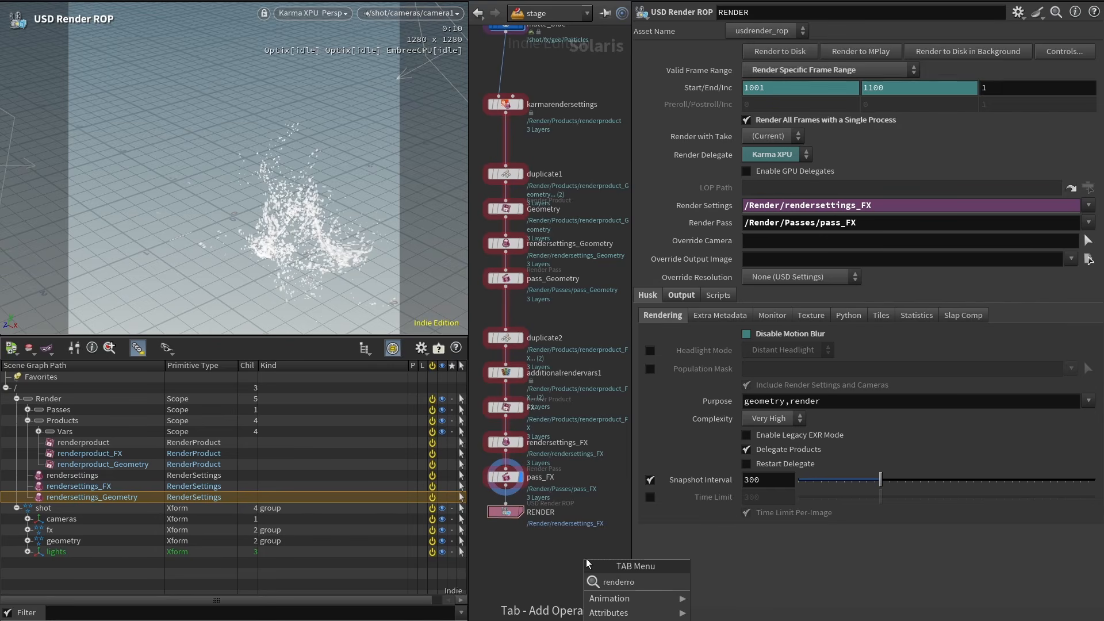
pyautogui.press('Return')
pyautogui.click(586, 559)
pyautogui.rightClick(822, 207)
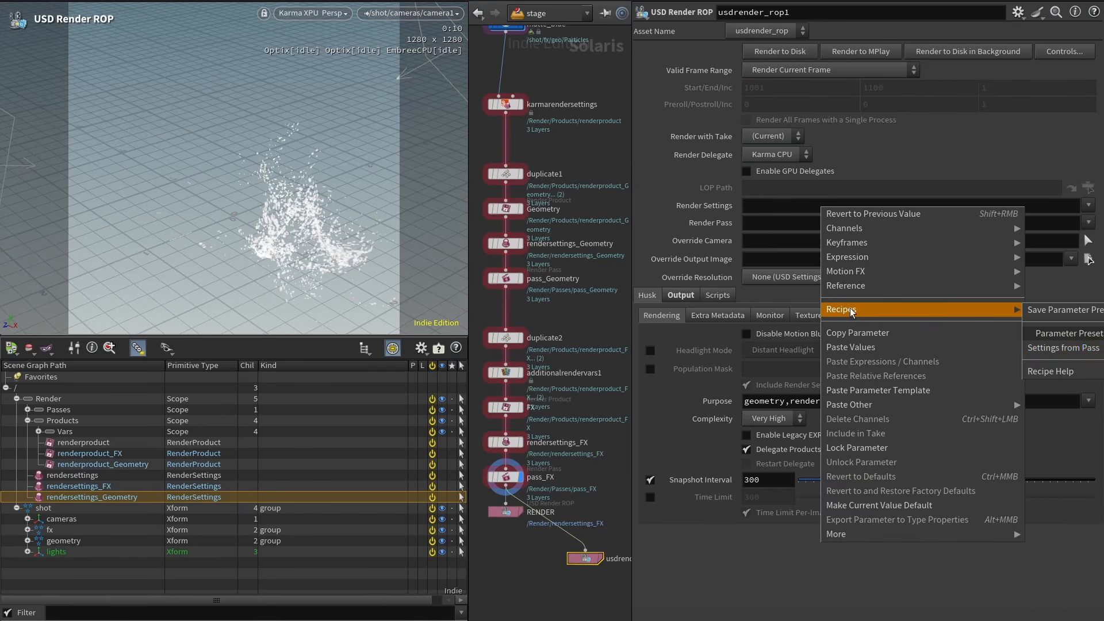
pyautogui.moveTo(977, 310)
pyautogui.click(1047, 348)
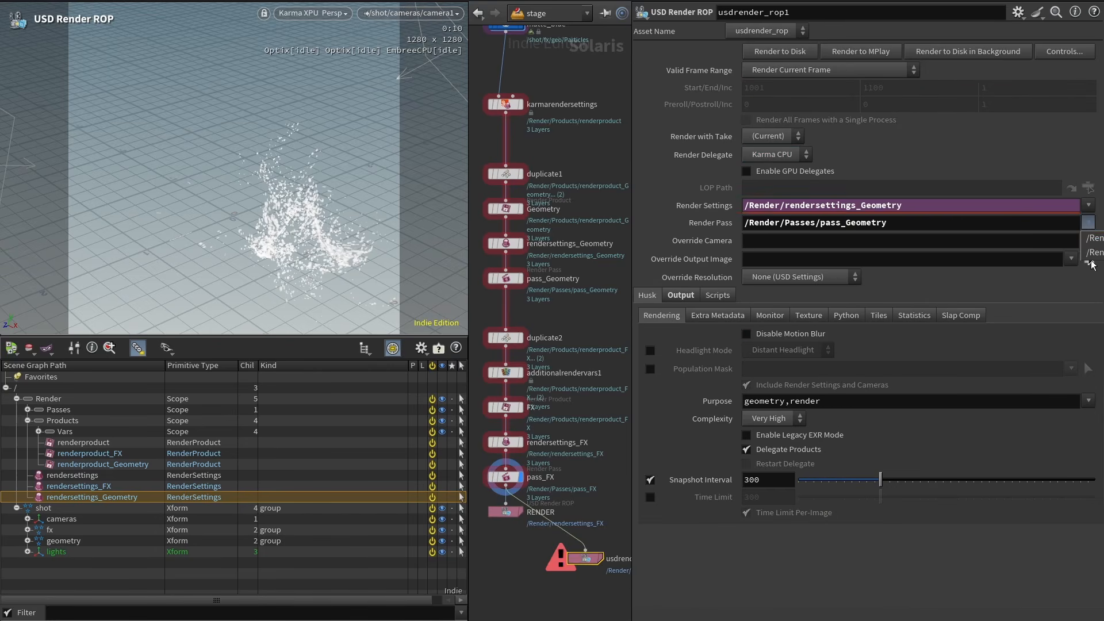
pyautogui.press('Delete')
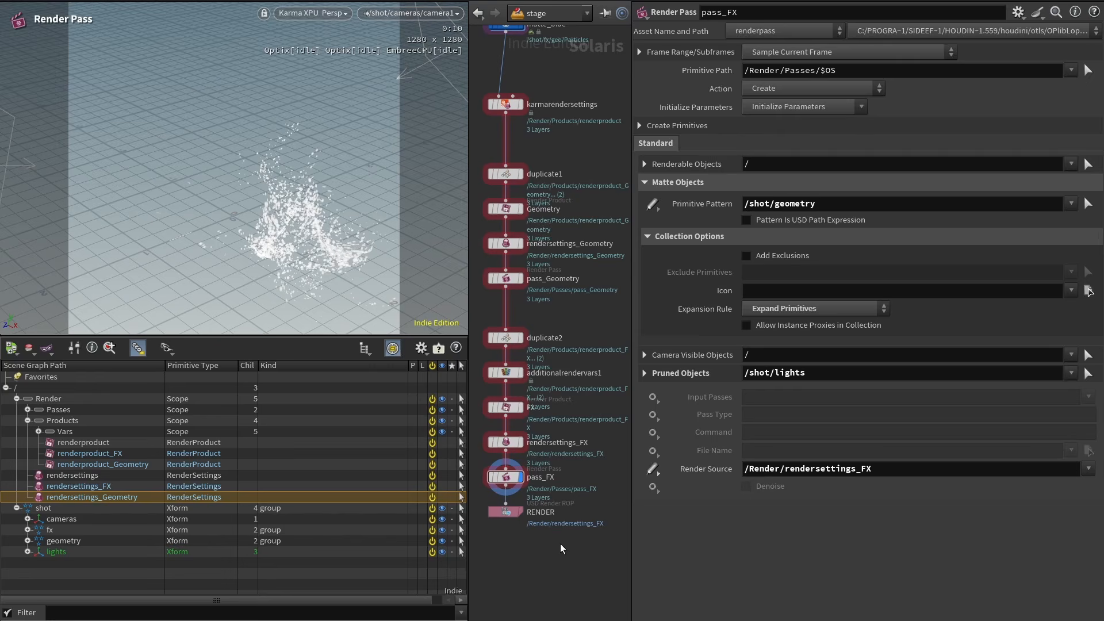
# Set RENDER's Render Pass to /Render/Passes/pass_Geometry and render it to disk.
pyautogui.click(506, 511)
pyautogui.click(1086, 223)
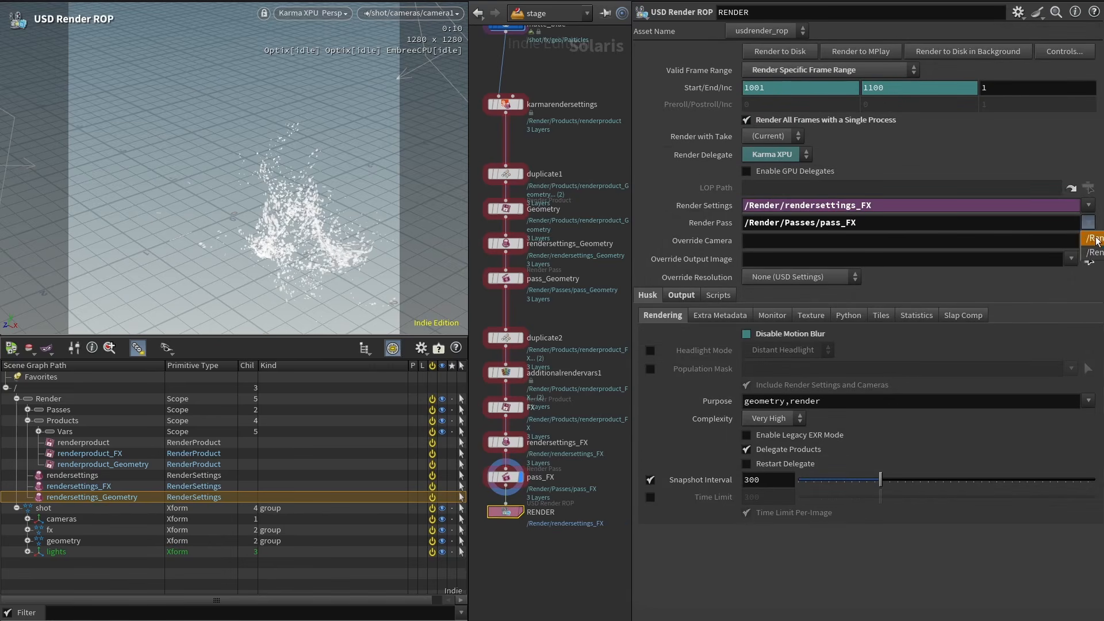
pyautogui.click(1096, 240)
pyautogui.click(792, 54)
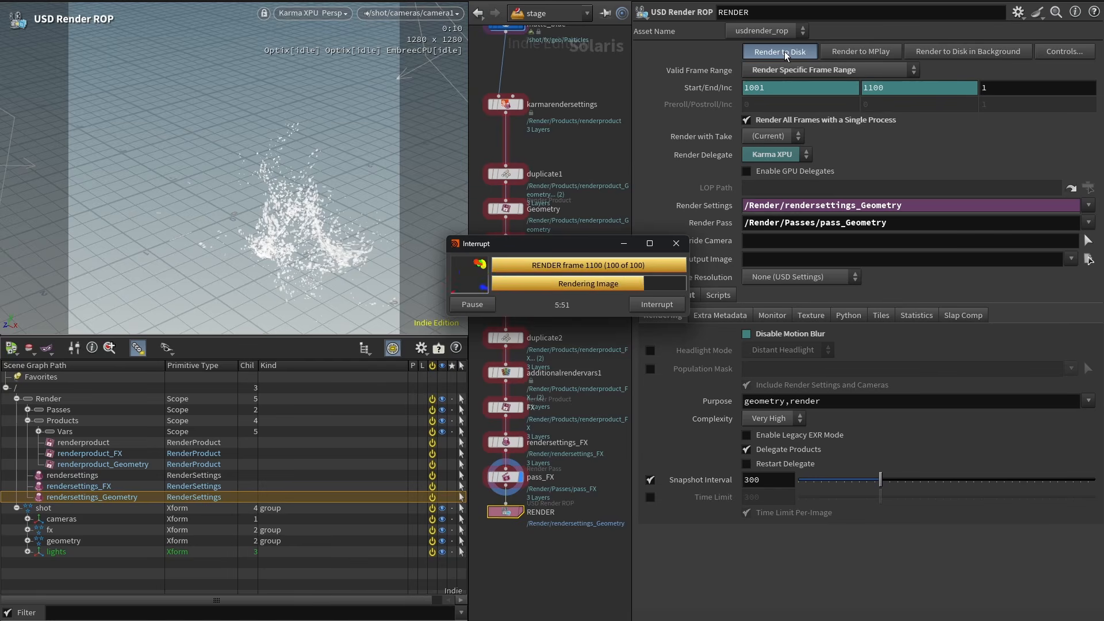
# Set RENDER's Render Pass to /Render/Passes/pass_FX and render it to disk.
pyautogui.click(1085, 224)
pyautogui.click(1092, 252)
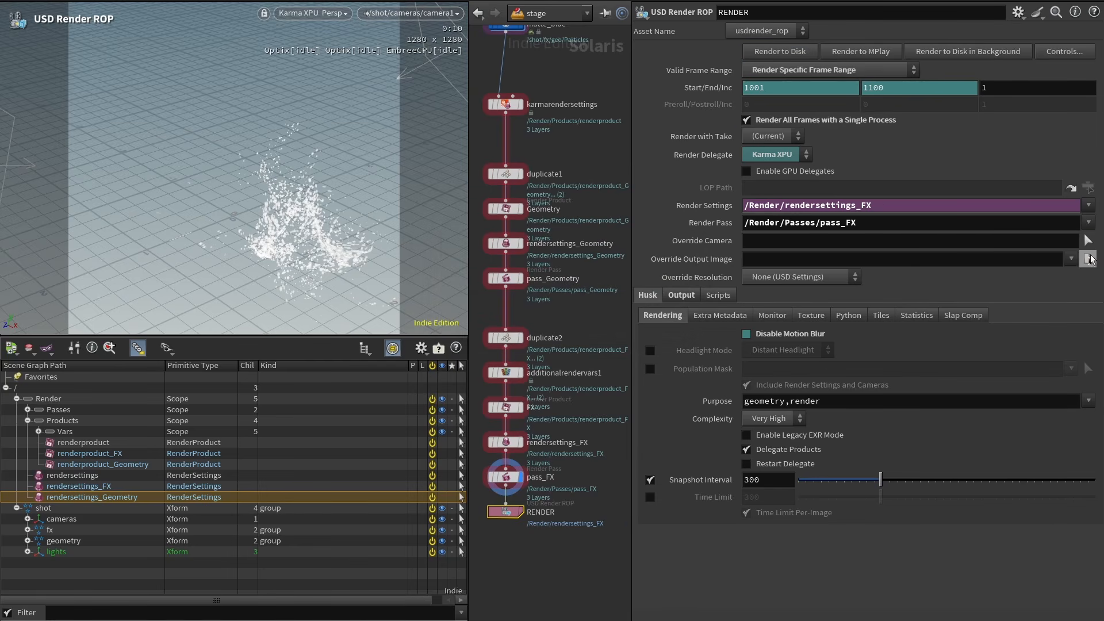
pyautogui.click(801, 59)
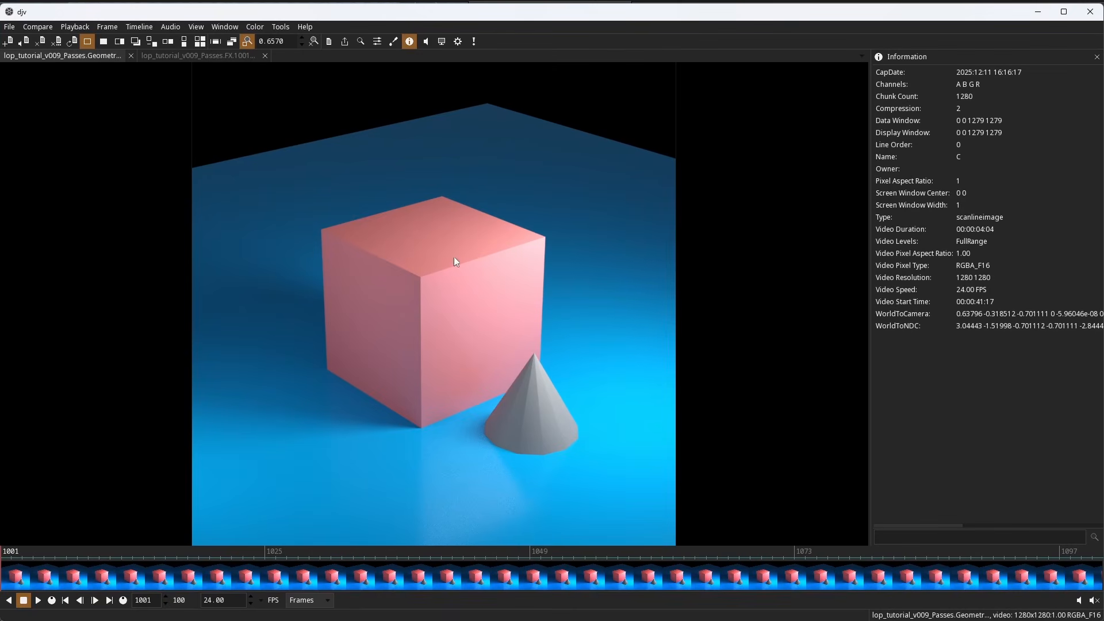
# Play the rendered FX pass sequence in djv, and look through the DJV project's README on GitHub.
pyautogui.click(230, 56)
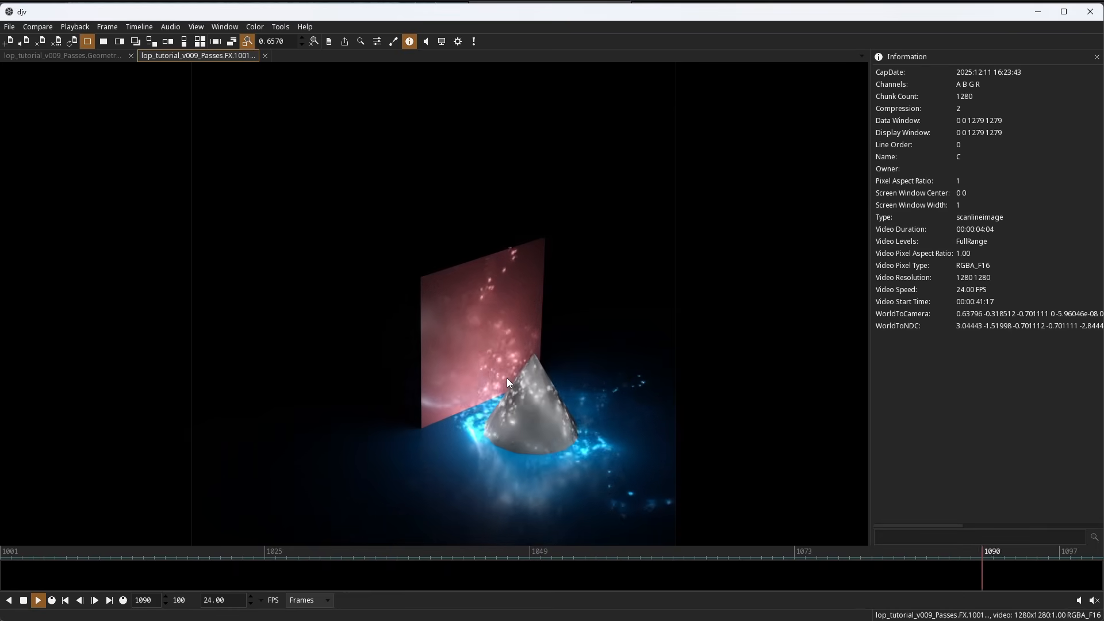
pyautogui.press('space')
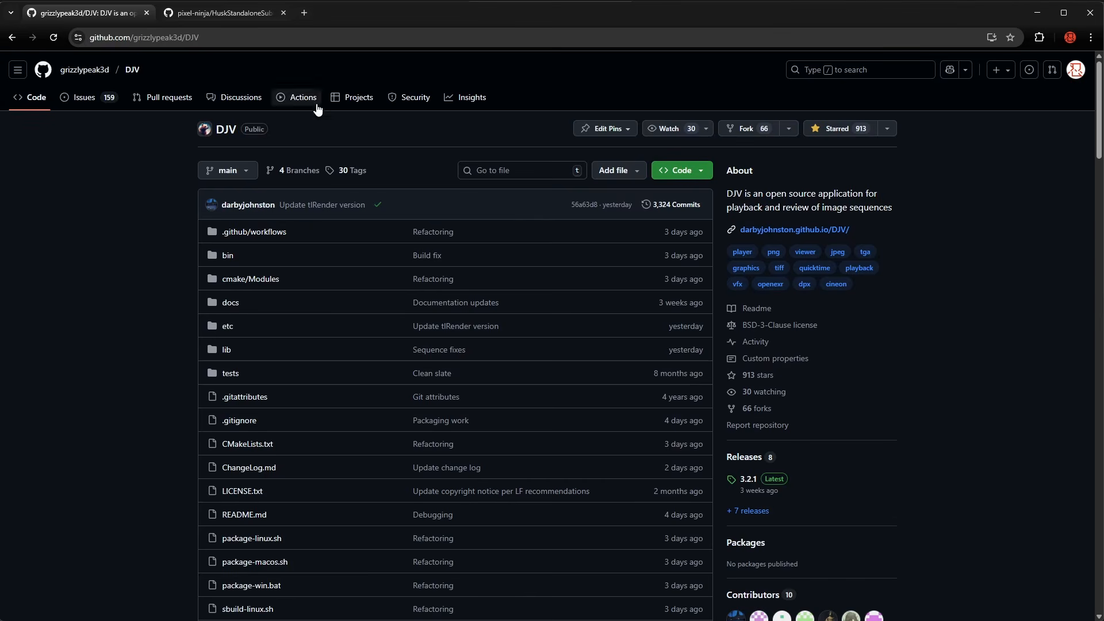
pyautogui.scroll(-12, 483, 280)
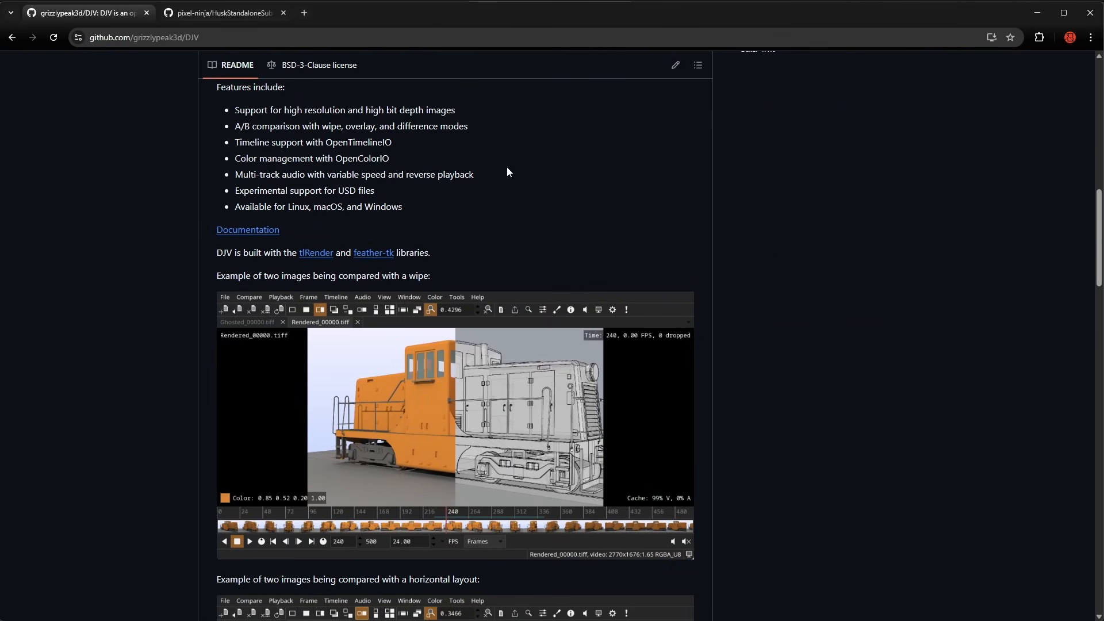
# Look through the pixel-ninja/HuskStandaloneSubmitter repository on GitHub, and return to the Houdini scene.
pyautogui.click(224, 13)
pyautogui.scroll(-7, 615, 323)
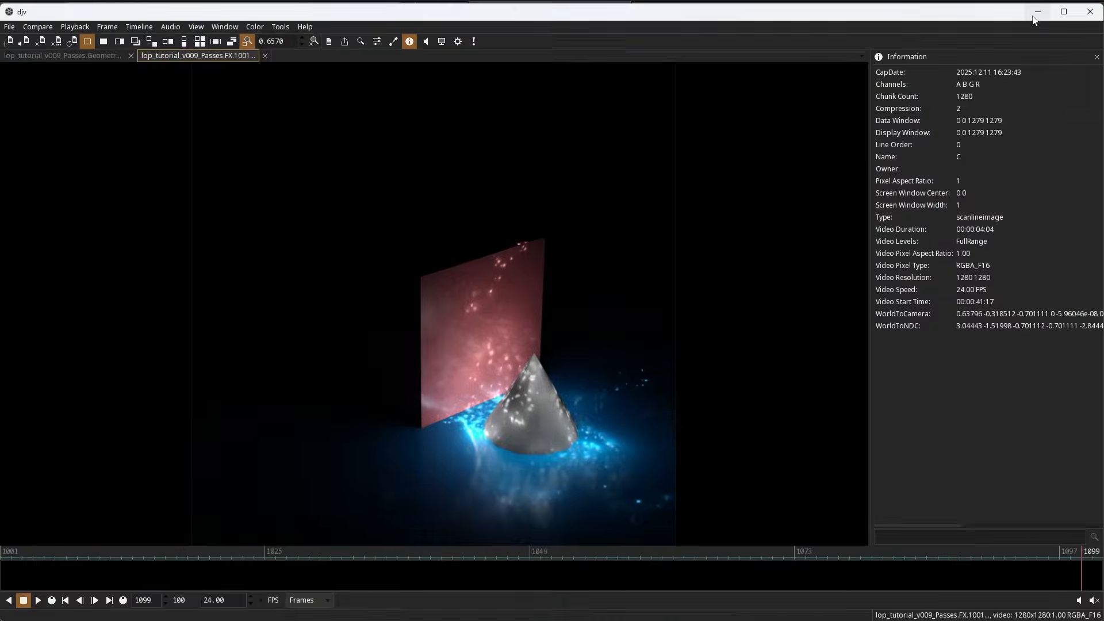
pyautogui.click(1033, 16)
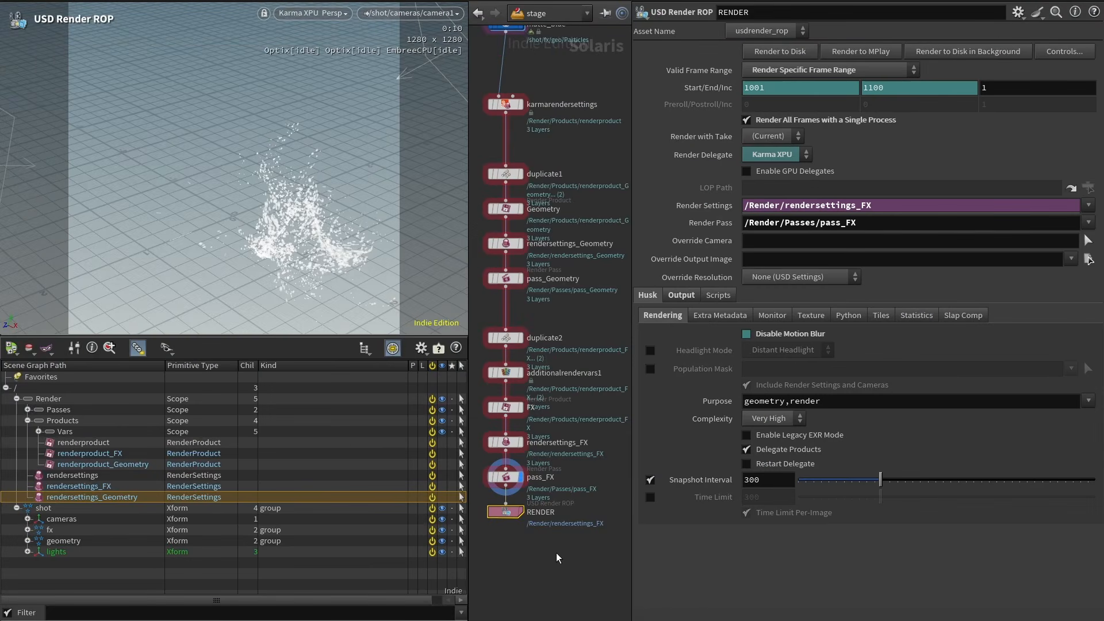
# Add a USD ROP after pass_FX, set it to Render Specific Frame Range with output $HIP/usd/$HIPNAME.$OS.usd, and save it to disk.
pyautogui.click(505, 477)
pyautogui.press('Tab')
pyautogui.write('usdrop')
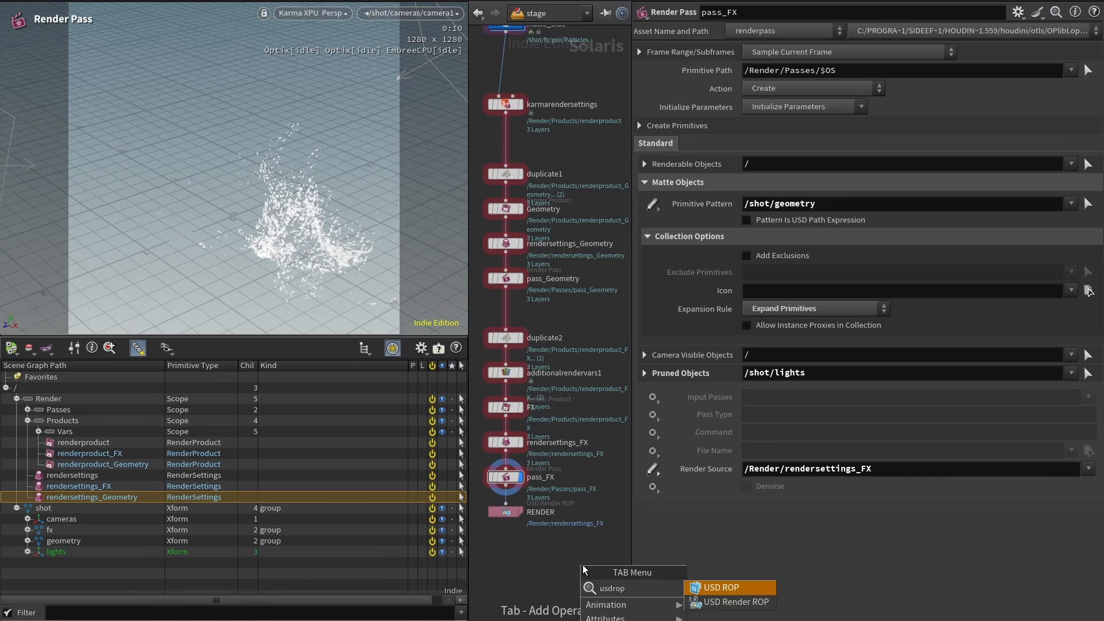
pyautogui.press('Return')
pyautogui.click(828, 70)
pyautogui.click(804, 82)
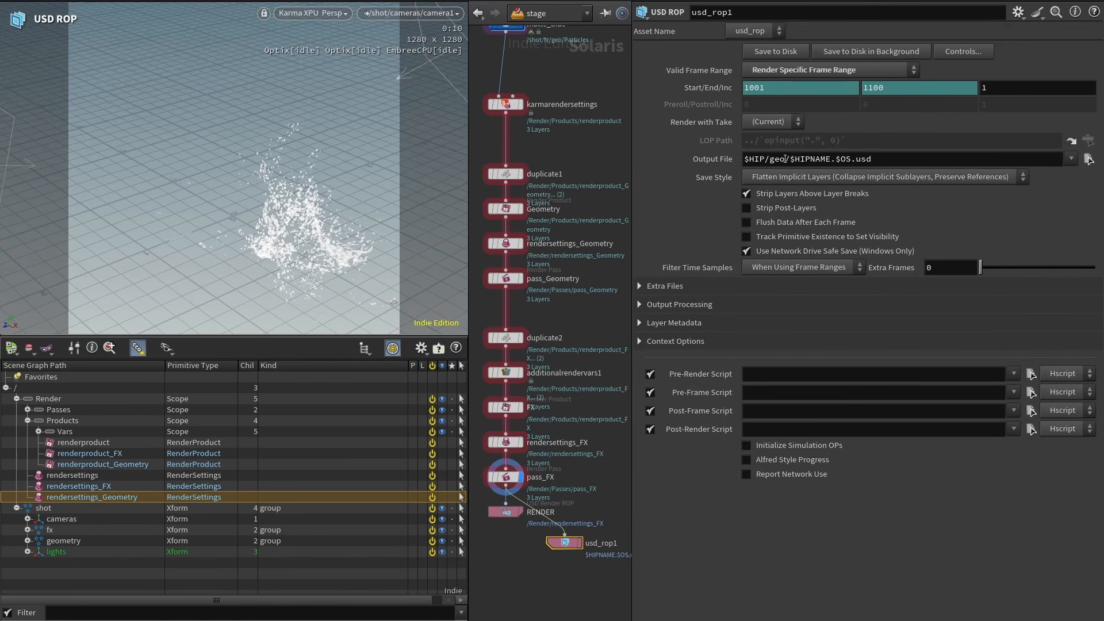
pyautogui.doubleClick(777, 159)
pyautogui.write('usd')
pyautogui.click(792, 54)
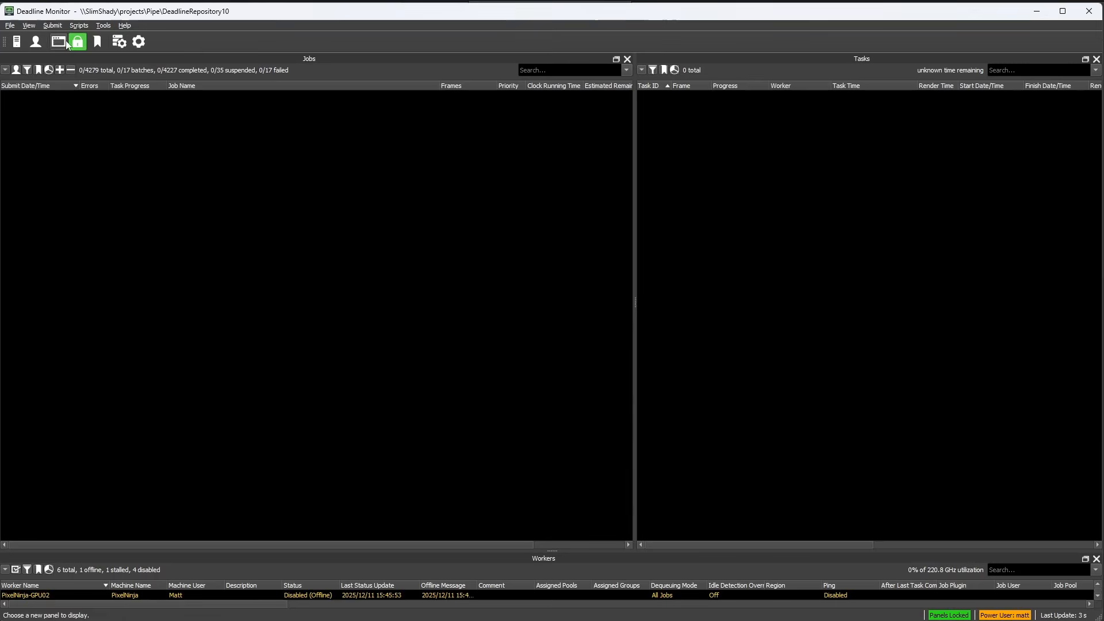
# Start a HuskStandaloneSubmission in Deadline Monitor and load lop_tutorial_v009_Passes.usd_rop1.usd as its USD file.
pyautogui.click(53, 26)
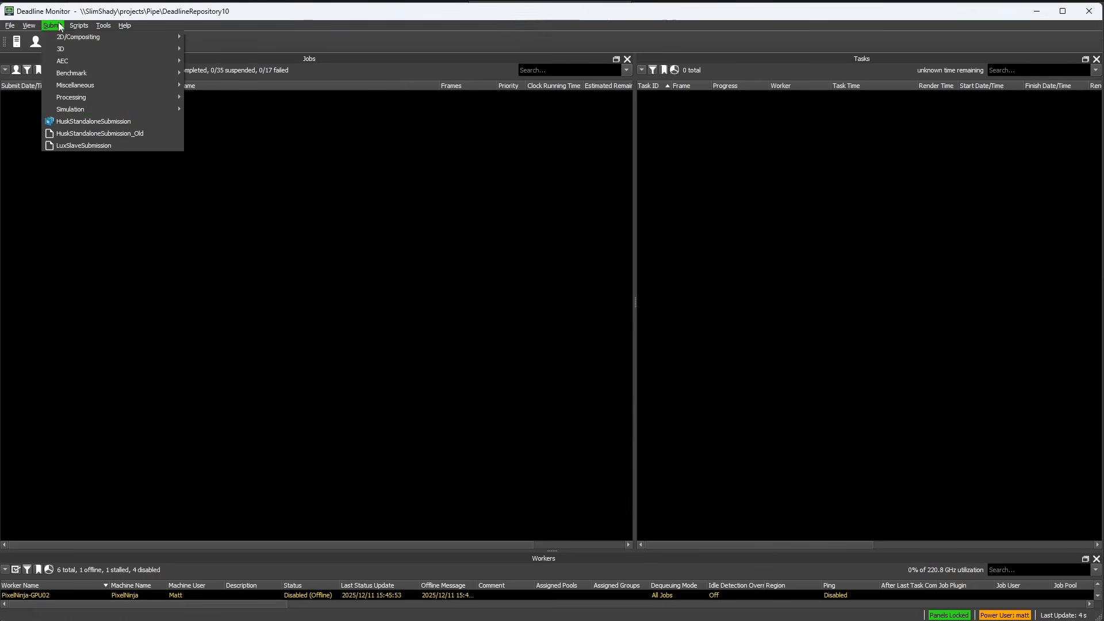
pyautogui.click(127, 123)
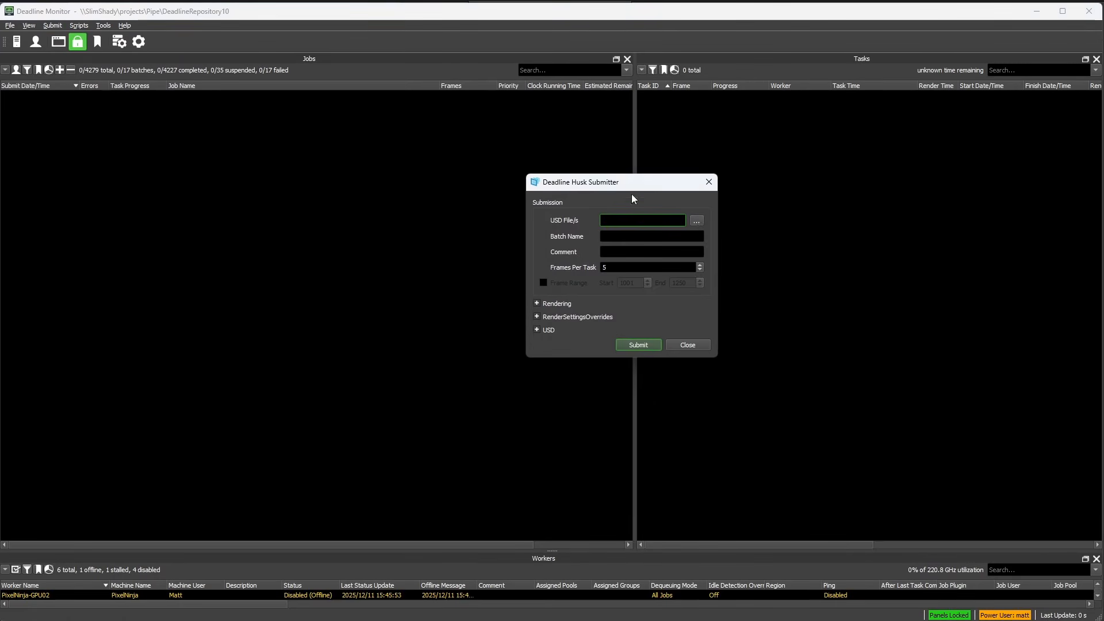
pyautogui.click(697, 222)
pyautogui.doubleClick(783, 303)
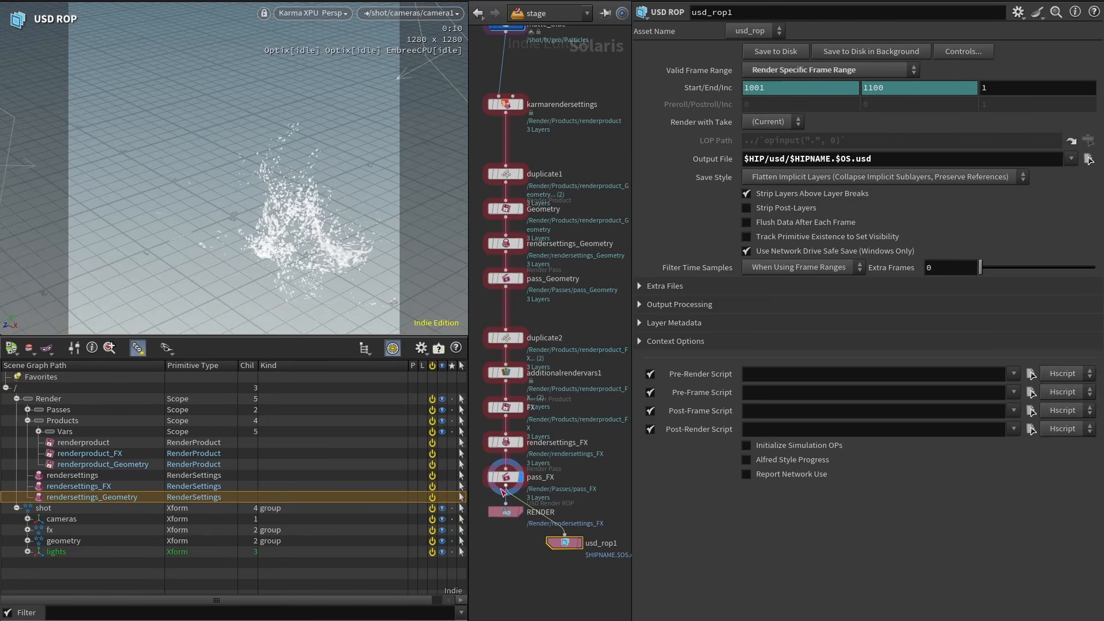
# Set the RENDER node's Render Settings in Houdini to the wildcard /Render/rendersettings*.
pyautogui.click(505, 511)
pyautogui.click(904, 206)
pyautogui.click(1088, 205)
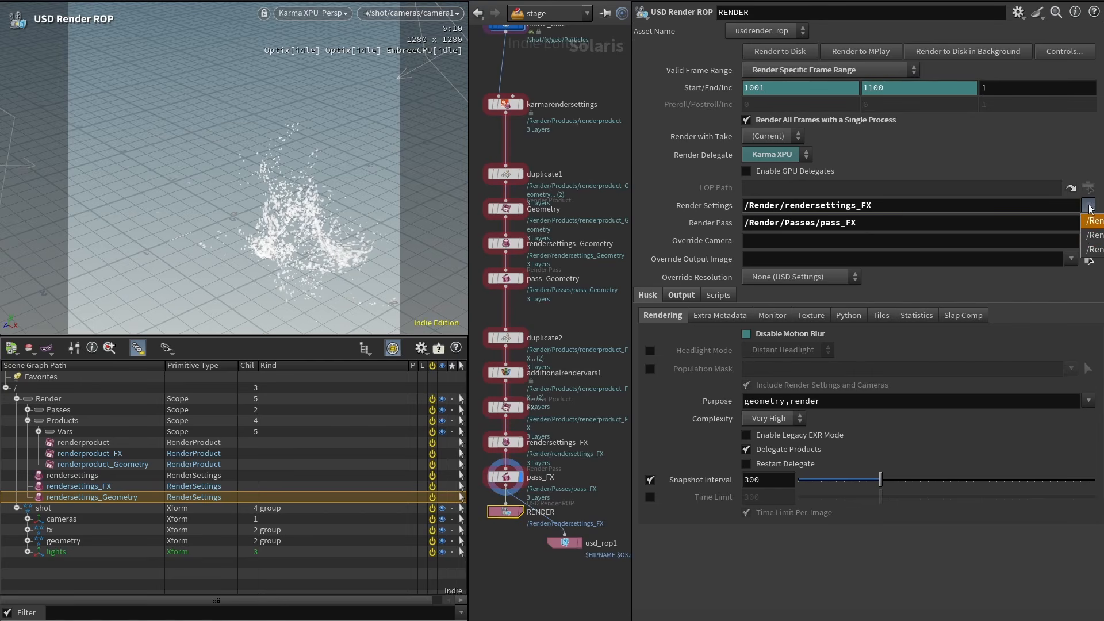
pyautogui.click(1085, 237)
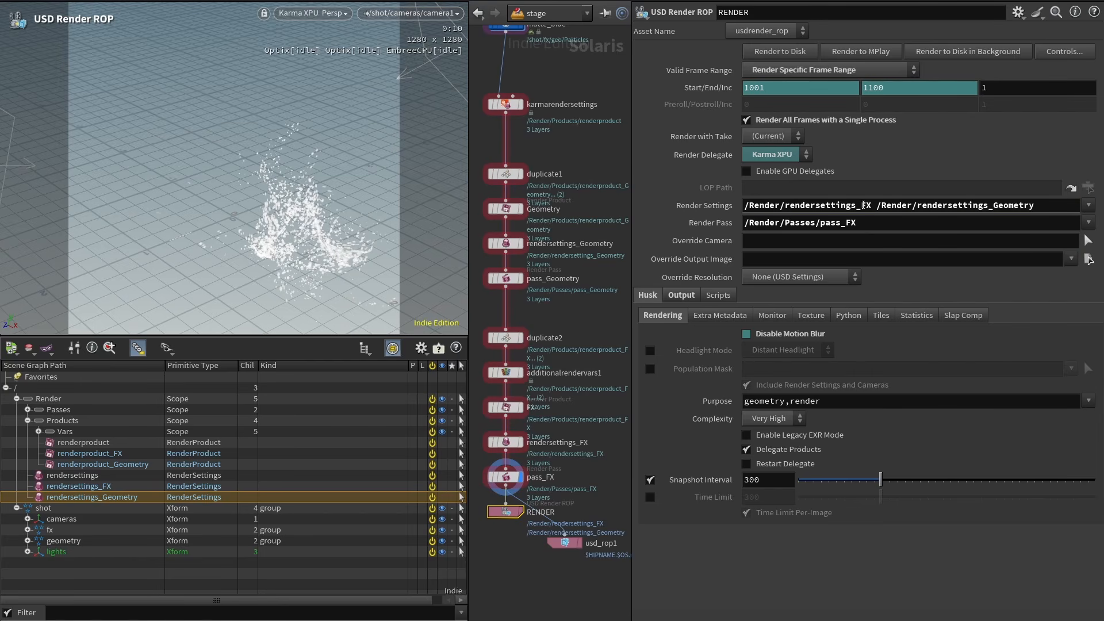
pyautogui.moveTo(878, 205); pyautogui.dragTo(1043, 205)
pyautogui.write('*')
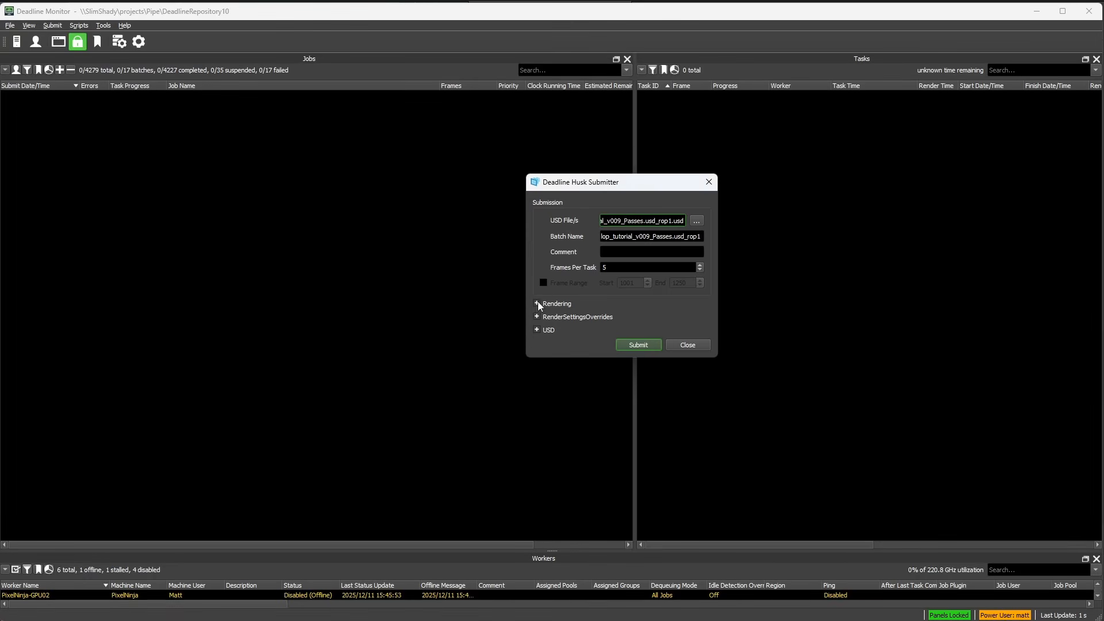
# Enable Pass Prim/s with * in the Deadline Husk Submitter, submit the job, and show the pass_Geometry job's tasks.
pyautogui.click(536, 303)
pyautogui.click(544, 353)
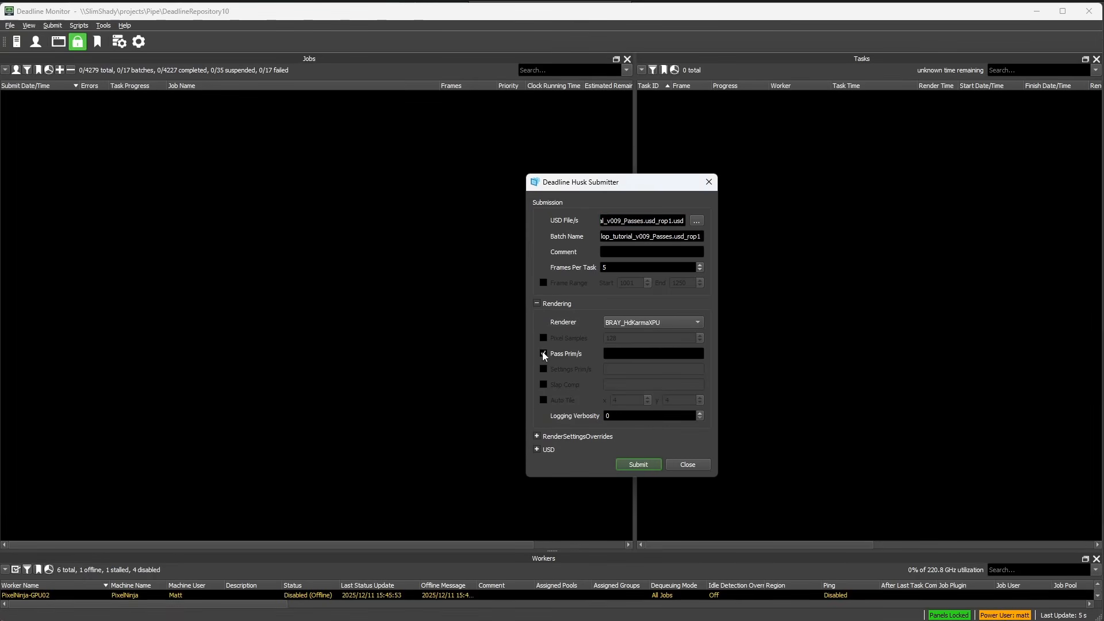
pyautogui.click(658, 354)
pyautogui.write('*')
pyautogui.click(650, 468)
pyautogui.click(659, 344)
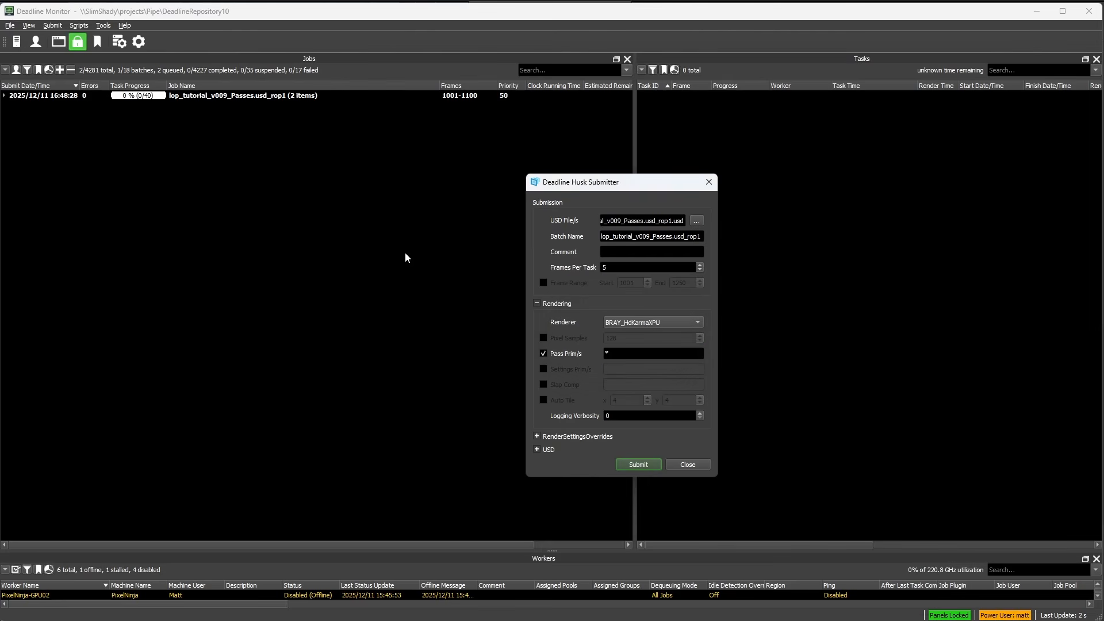
pyautogui.click(5, 96)
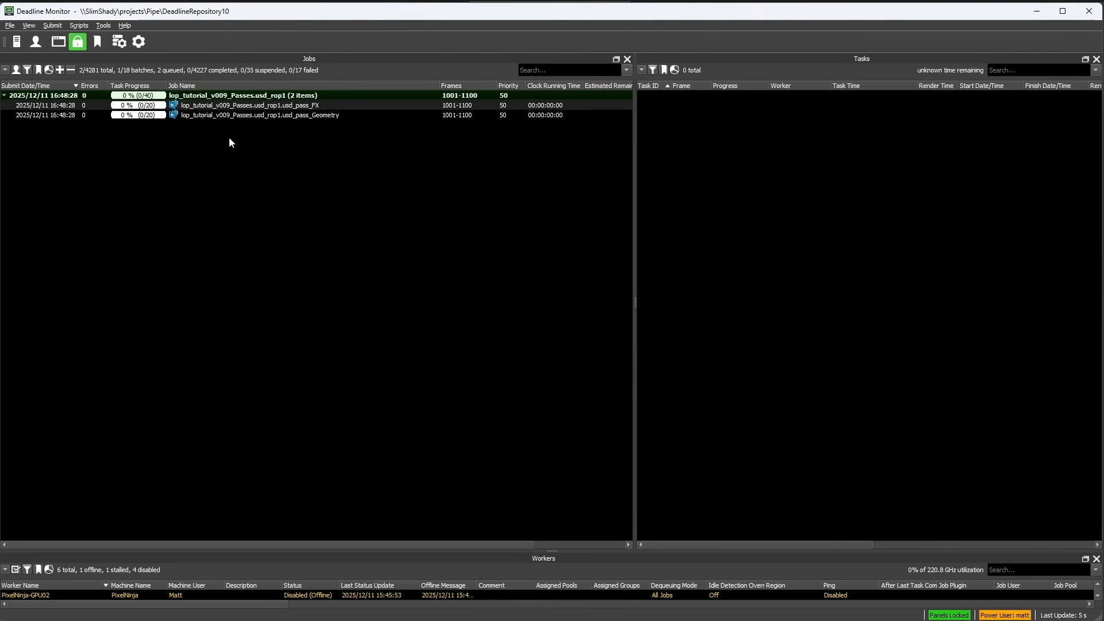
pyautogui.click(284, 115)
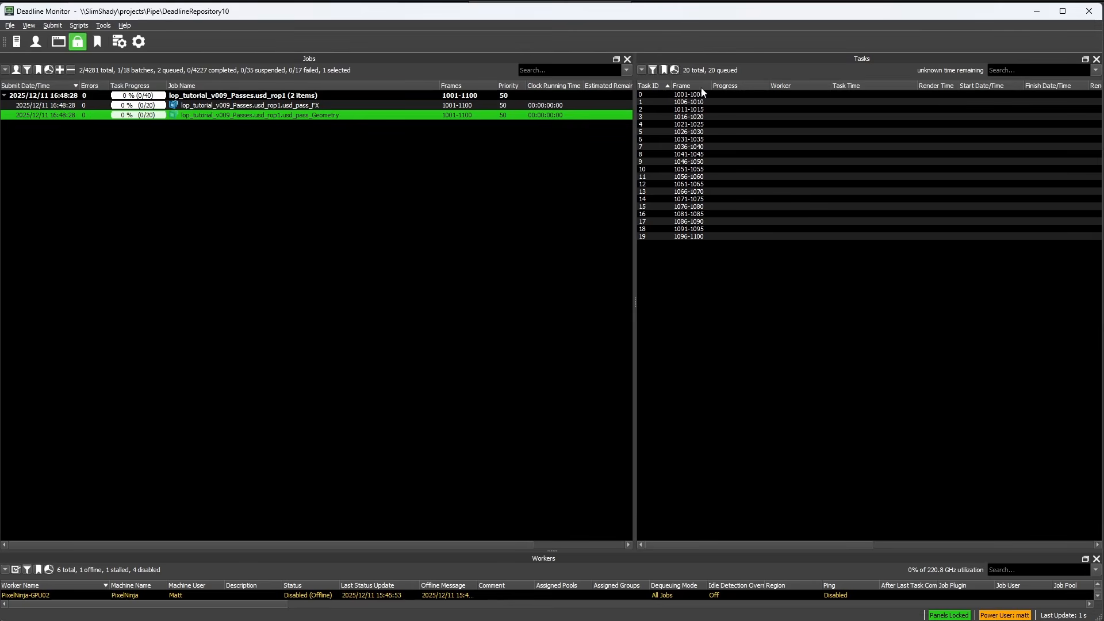
# Open the Husk submitter for lop_tutorial_v009_Passes.usd_rop1.usd from the usd folder in File Explorer, and close it without submitting.
pyautogui.hotkey('alt', 'Tab')
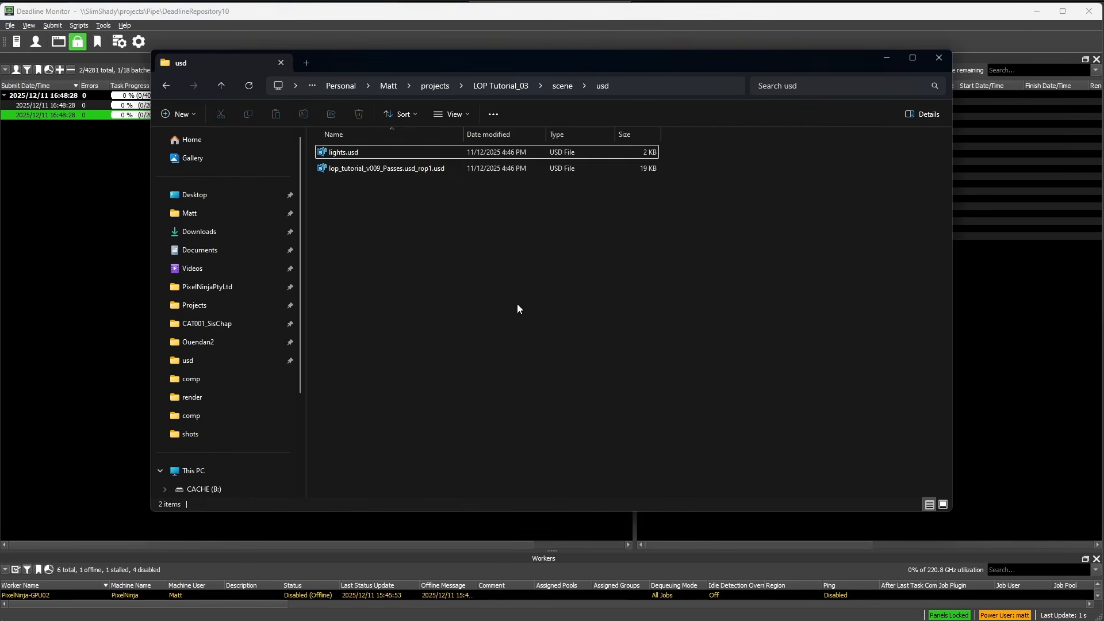
pyautogui.rightClick(447, 168)
pyautogui.click(488, 191)
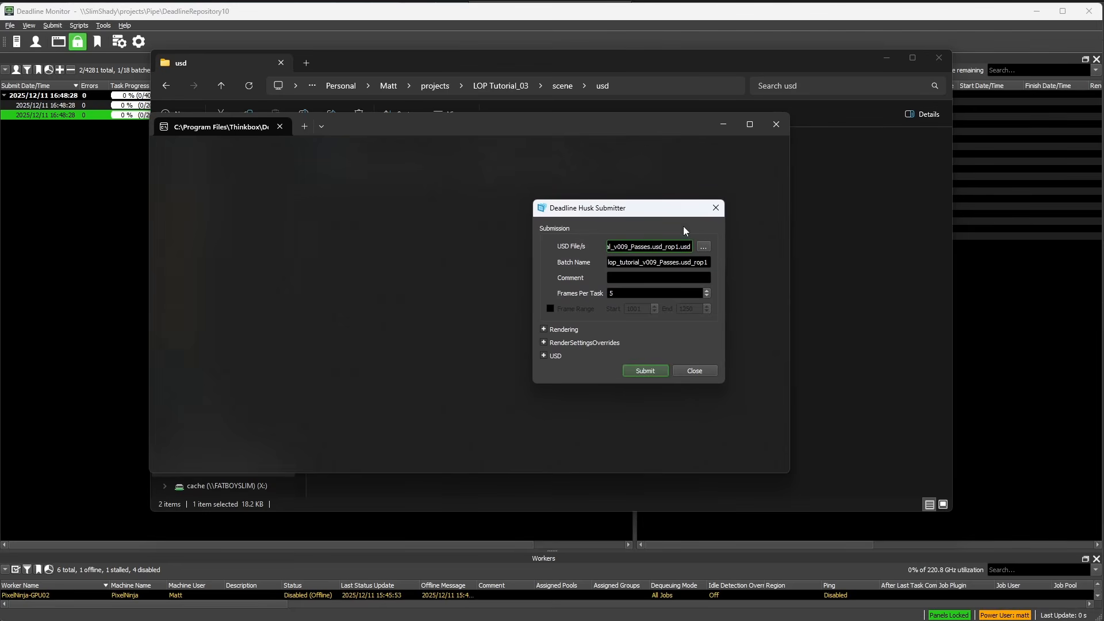
pyautogui.click(715, 208)
# Open a terminal in the usd folder and change to the scene directory with z scene.
pyautogui.rightClick(515, 274)
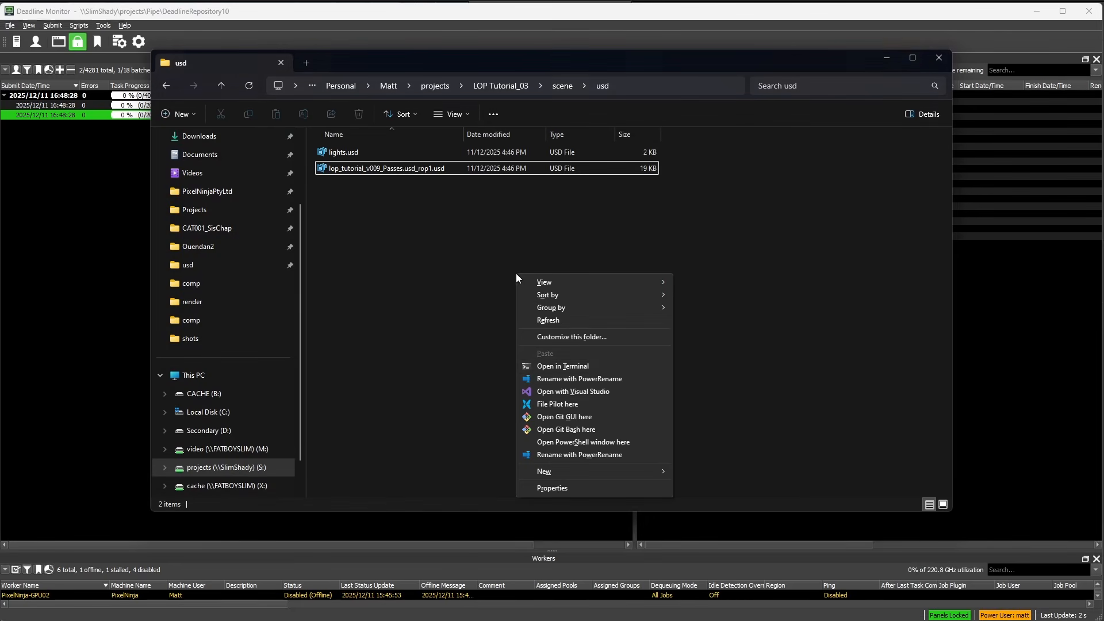
pyautogui.click(593, 364)
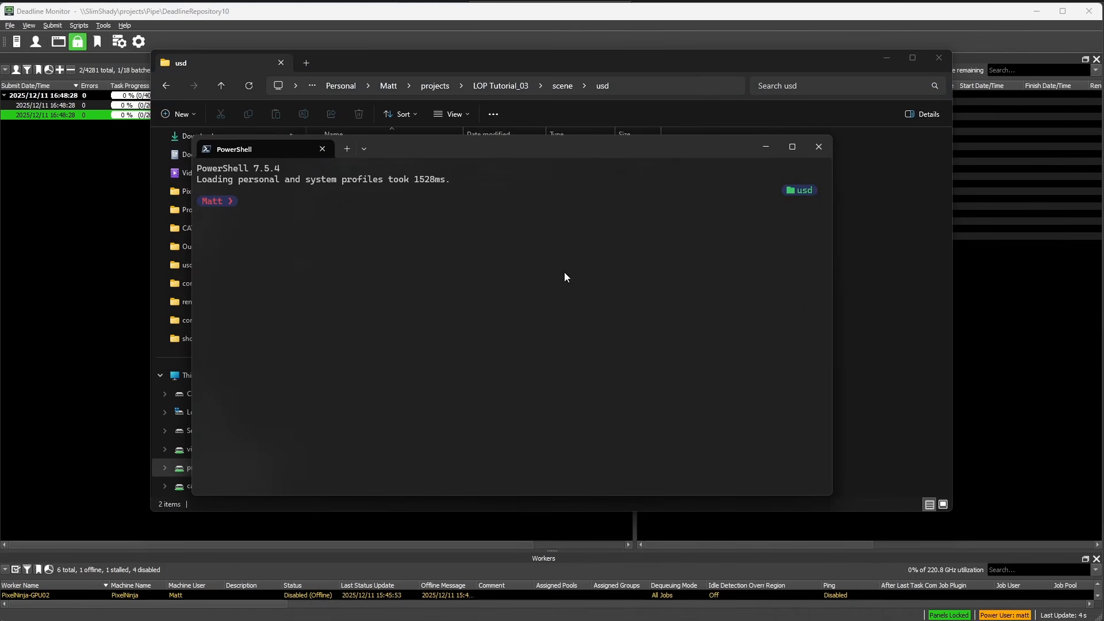
pyautogui.write('z scene')
pyautogui.press('Return')
# Run Search-USD | submit, filter by SH, send several shot USD files to the Husk submitter, and close it without submitting.
pyautogui.write('Search-USD | submit')
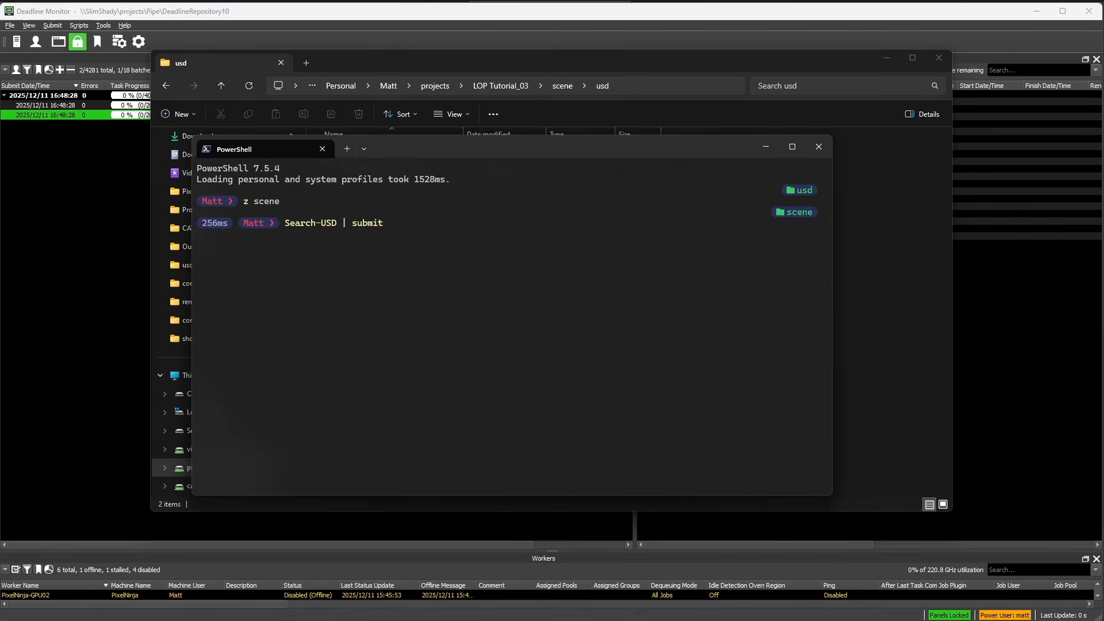
pyautogui.press('Return')
pyautogui.write('SH')
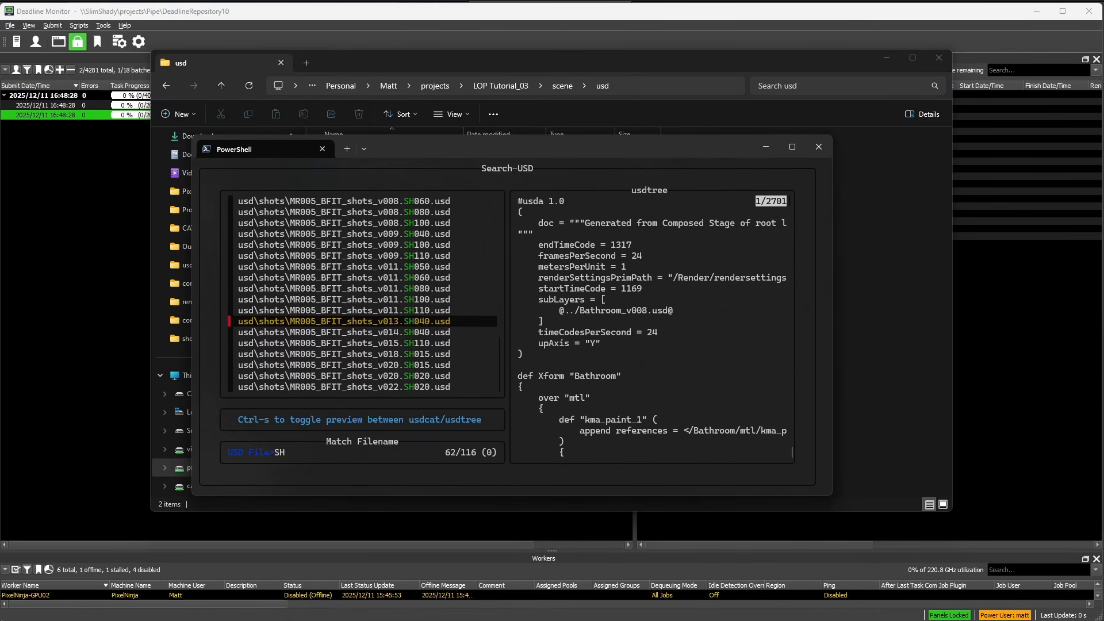
pyautogui.press('Down')
pyautogui.press('Down')
pyautogui.press('Down')
pyautogui.press('Down')
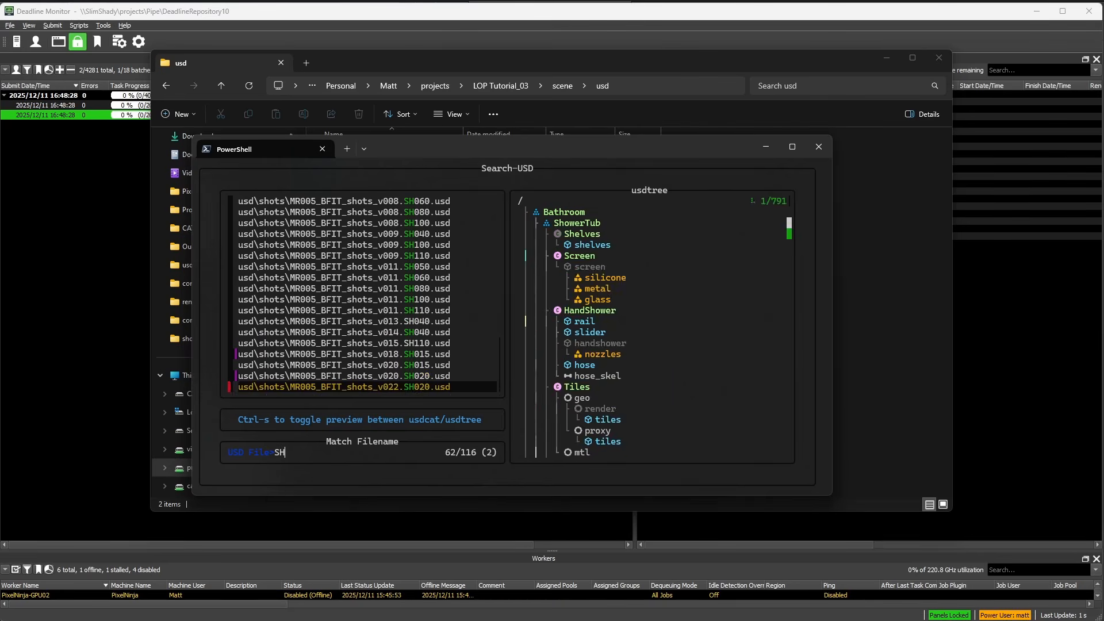
pyautogui.press('Return')
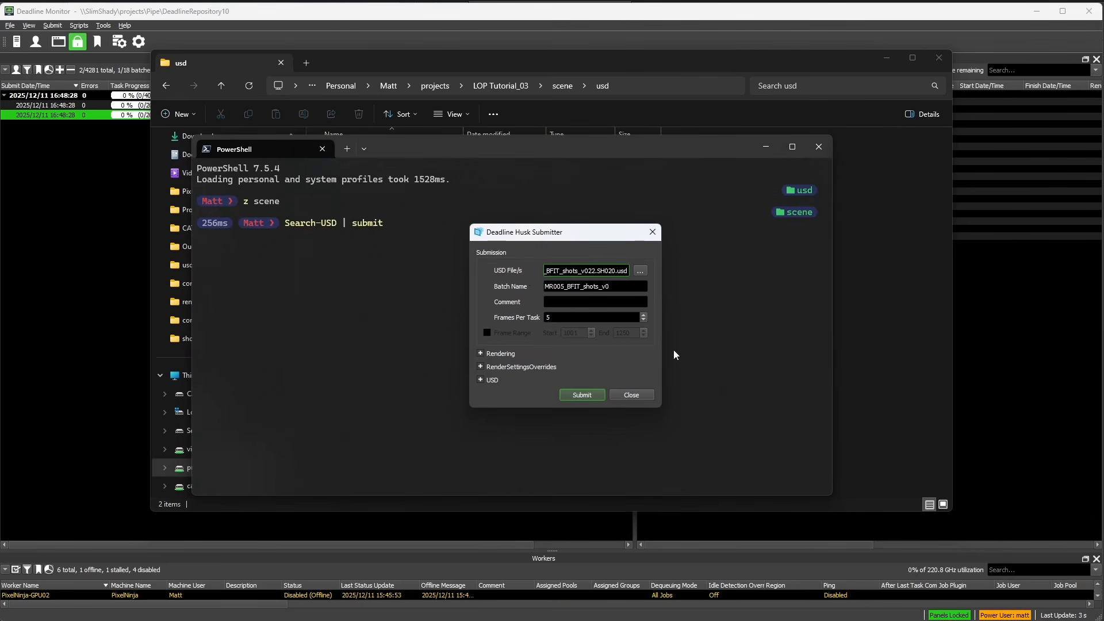
pyautogui.click(643, 393)
# List recent USD files with gru 0.5, and run gru 0.5 | submit to load them into the Husk submitter.
pyautogui.write('g')
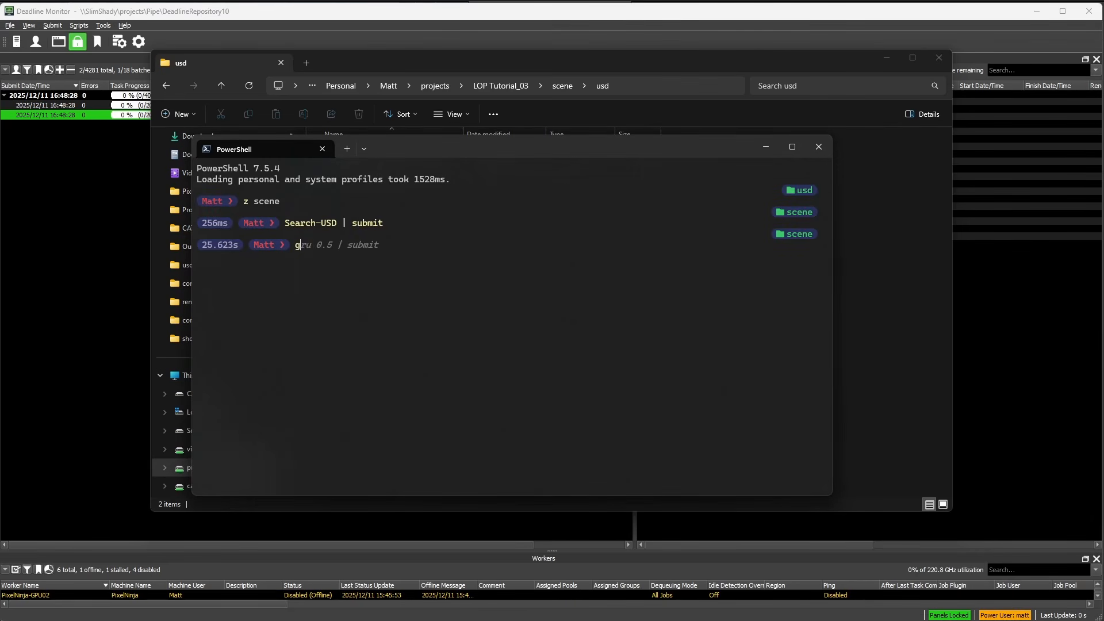
pyautogui.write('ru 0.5')
pyautogui.press('Return')
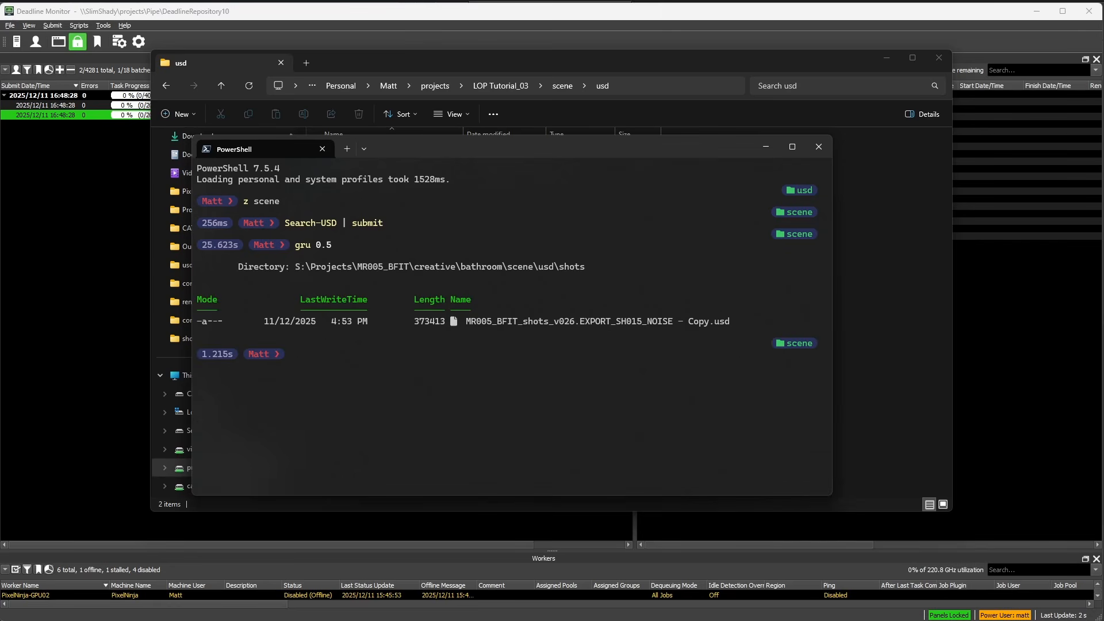
pyautogui.write('gru 0.5')
pyautogui.press('Right')
pyautogui.press('Return')
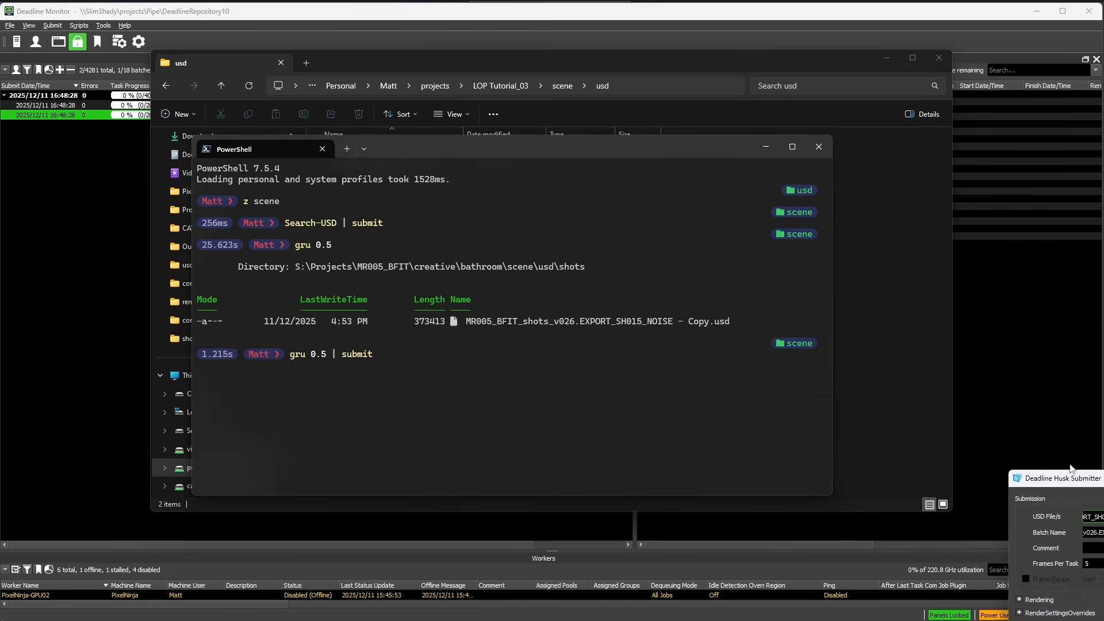
pyautogui.moveTo(1095, 481); pyautogui.dragTo(563, 227)
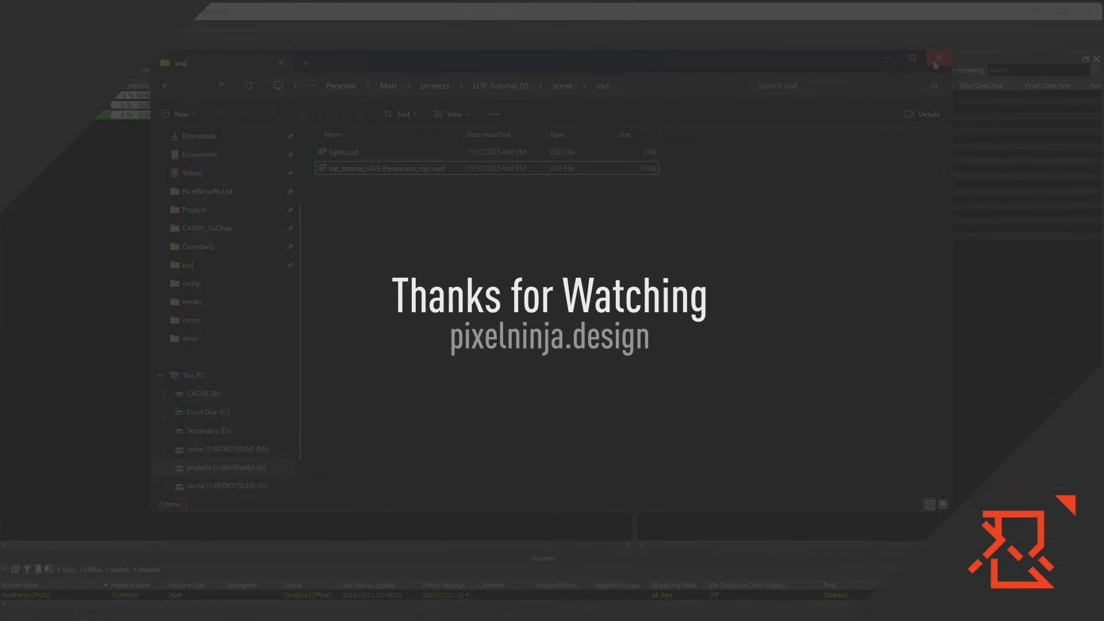
# Close the usd folder window, minimize Deadline Monitor, and close the remaining Husk submitter to return to the Houdini scene.
pyautogui.click(935, 61)
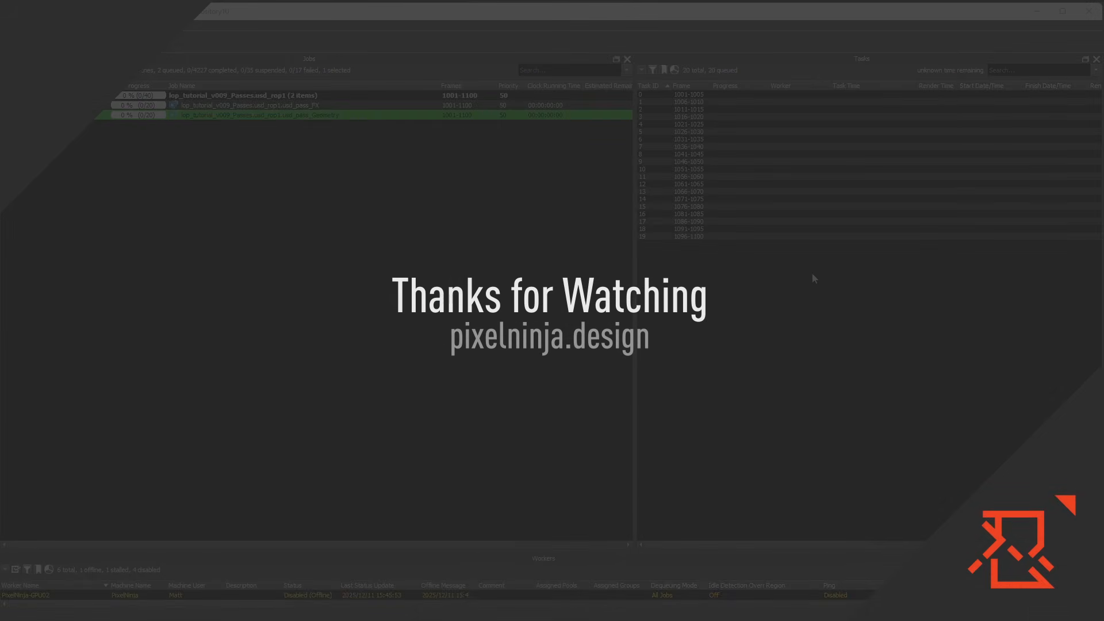
pyautogui.click(1047, 13)
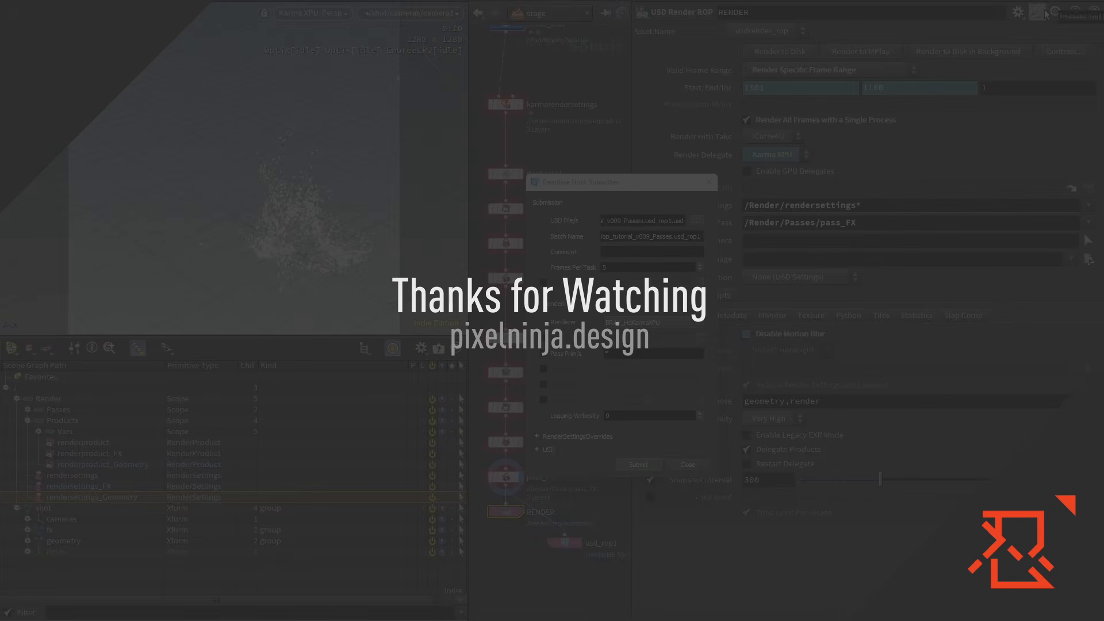
pyautogui.click(709, 181)
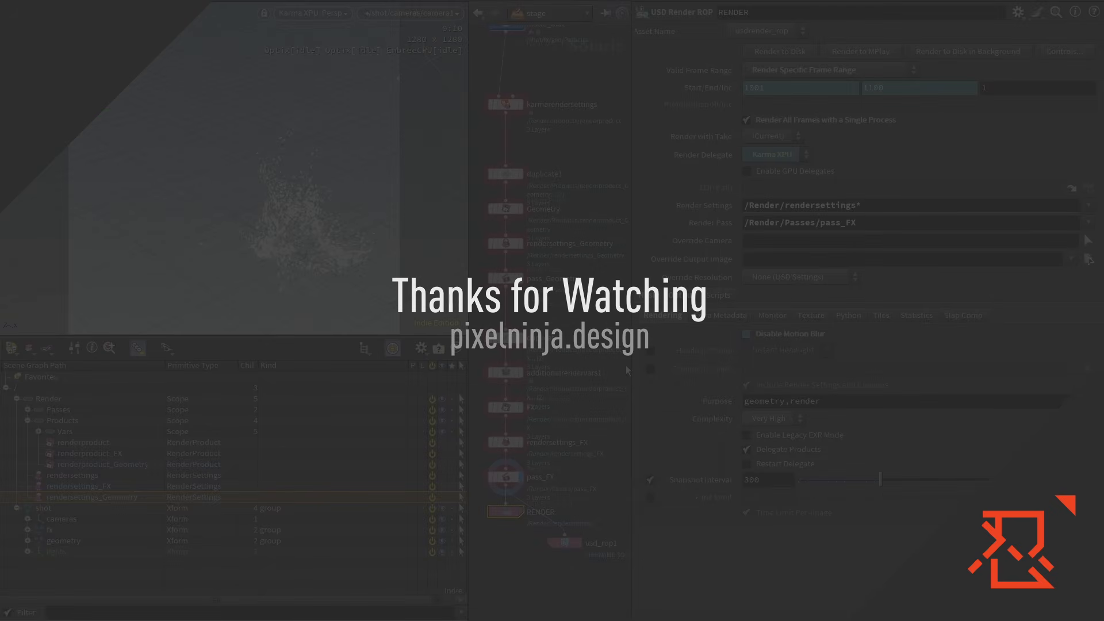